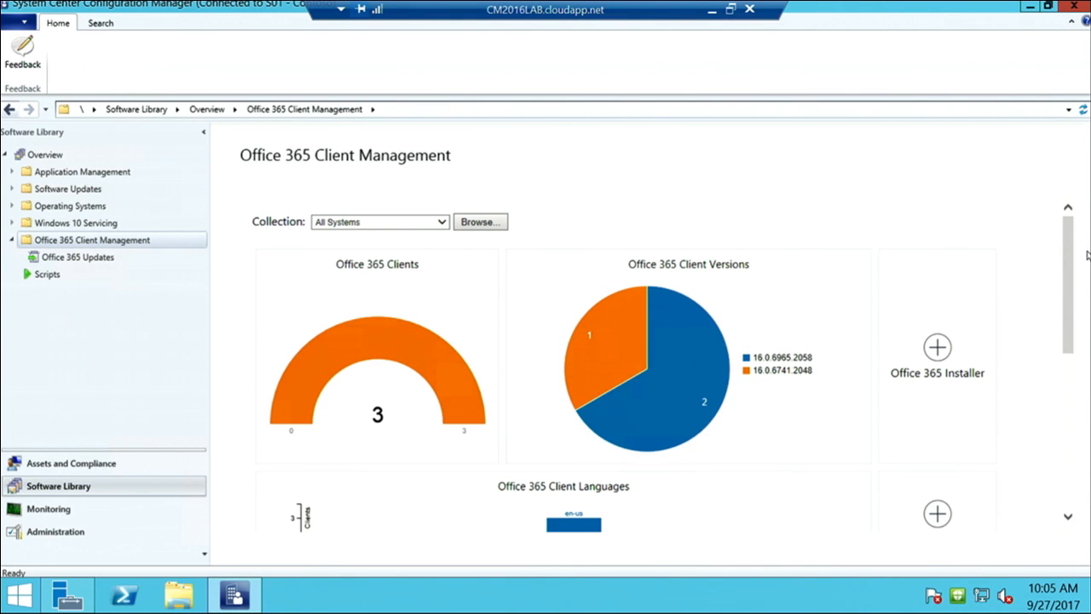
Inspect the client Languages and Channels charts, then open the 96-item Office 365 Updates list
drag(1071, 260, 1069, 354)
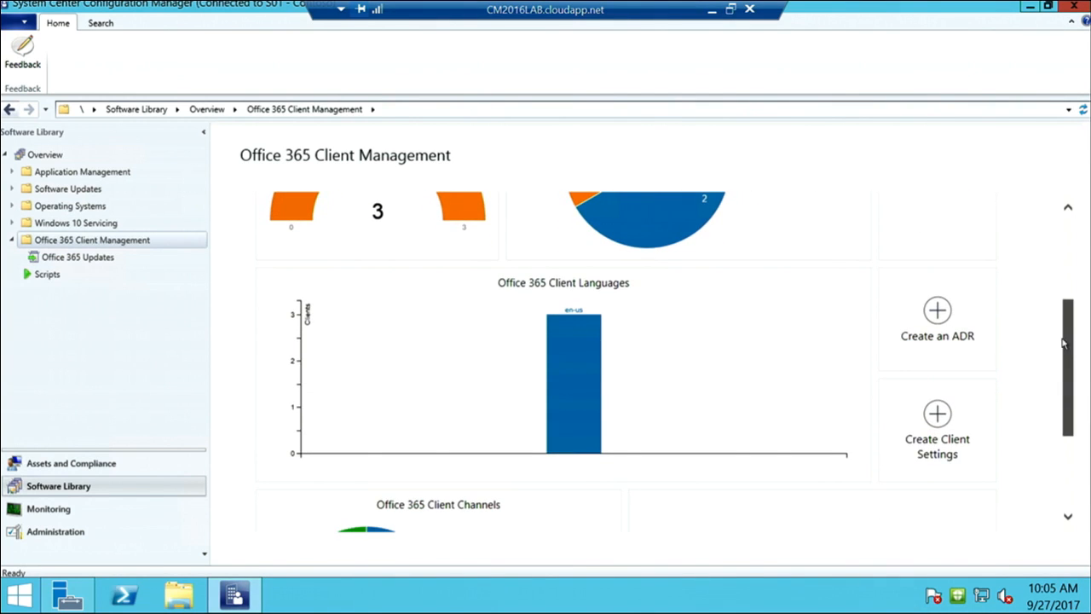
mouse_move(564, 348)
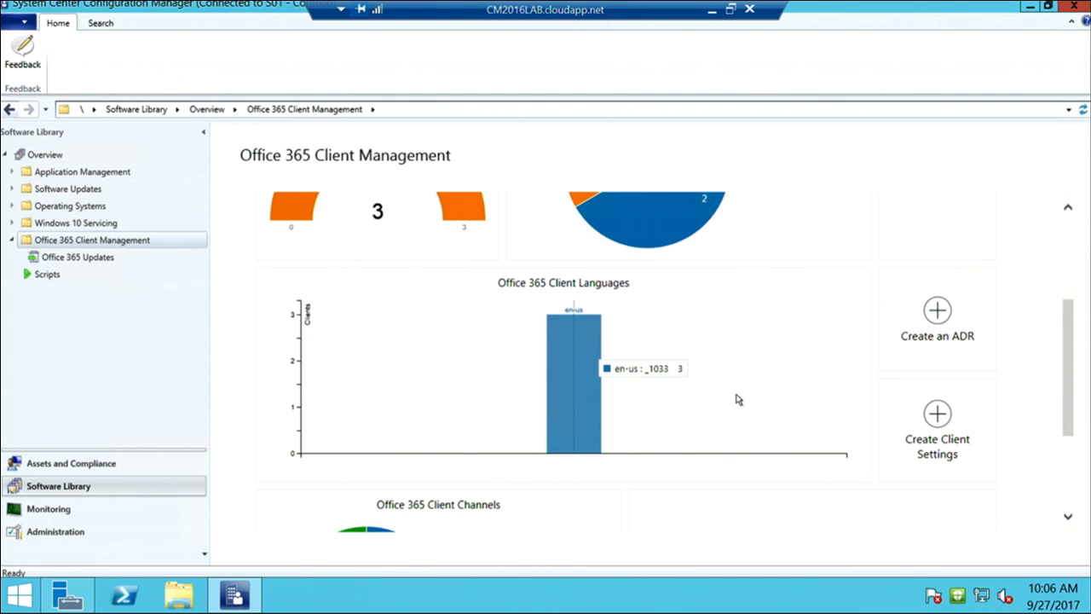
scroll(726, 407, down, 1)
scroll(726, 413, down, 2)
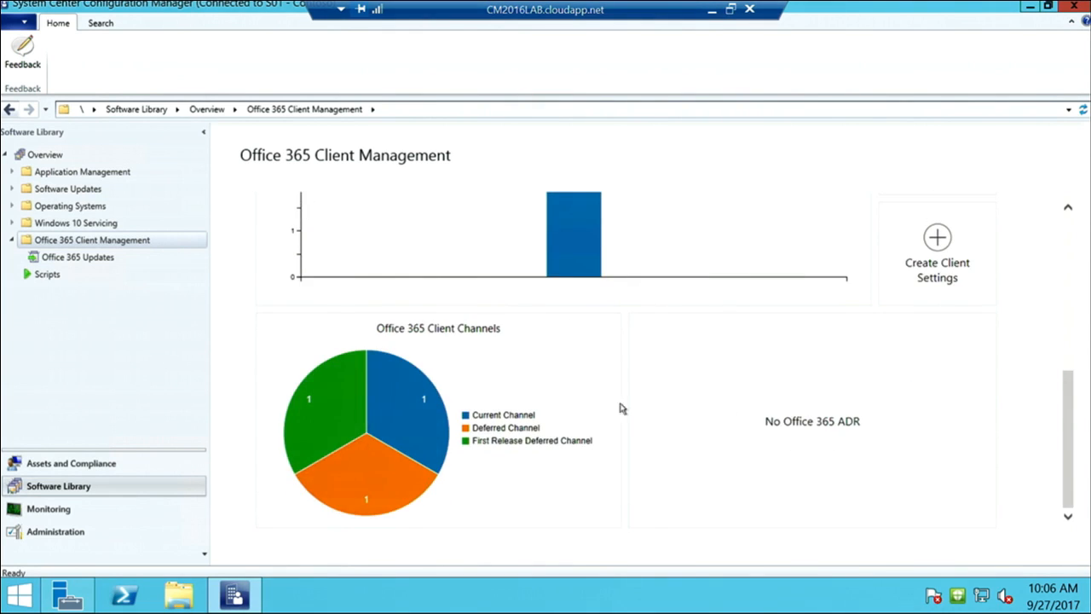
mouse_move(344, 406)
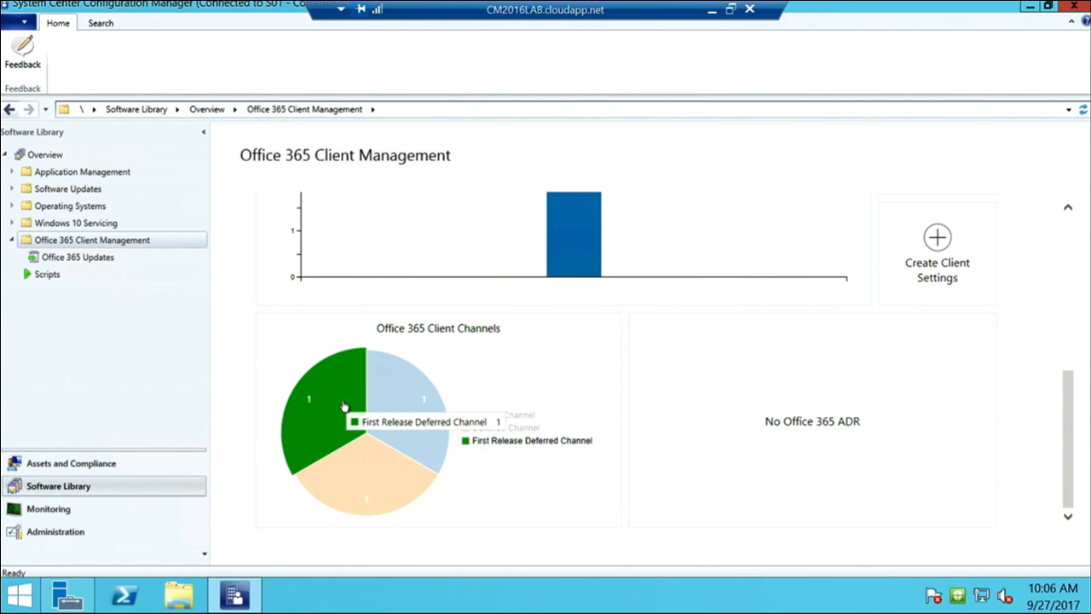
mouse_move(383, 485)
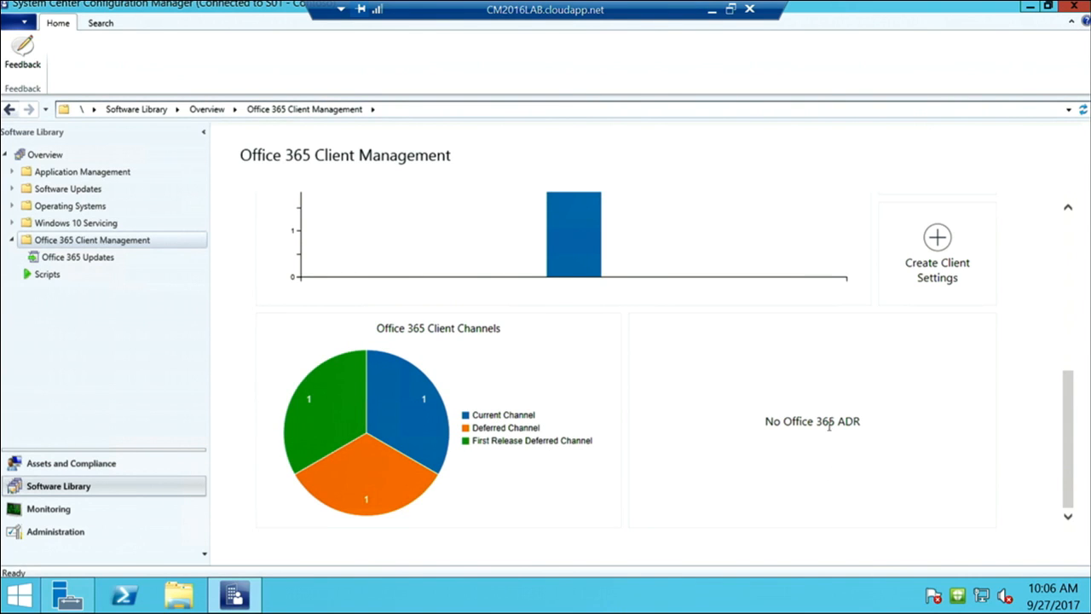
scroll(829, 428, up, 5)
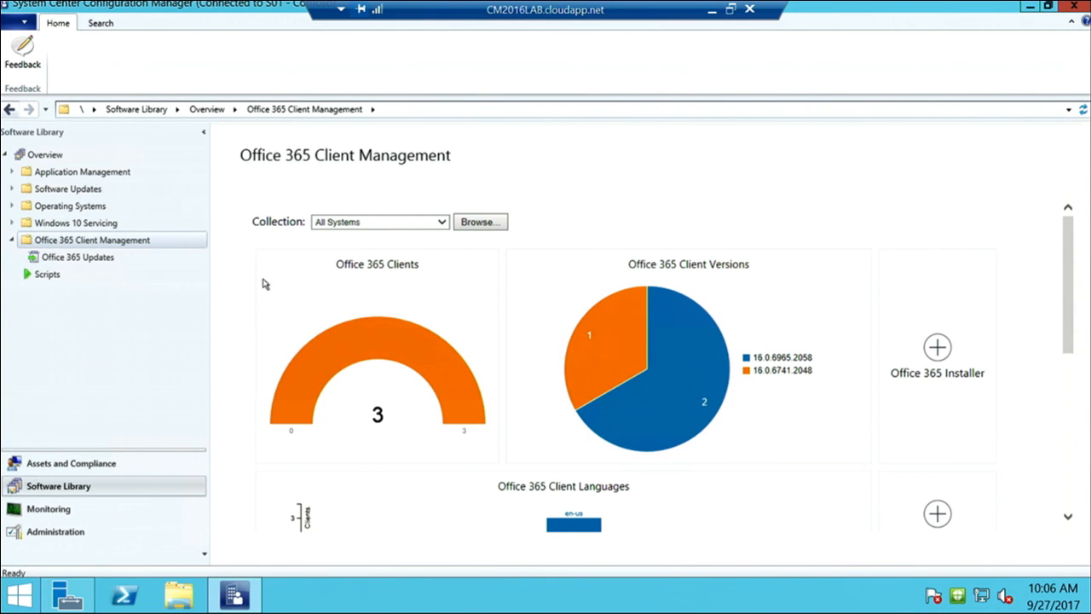
click(101, 258)
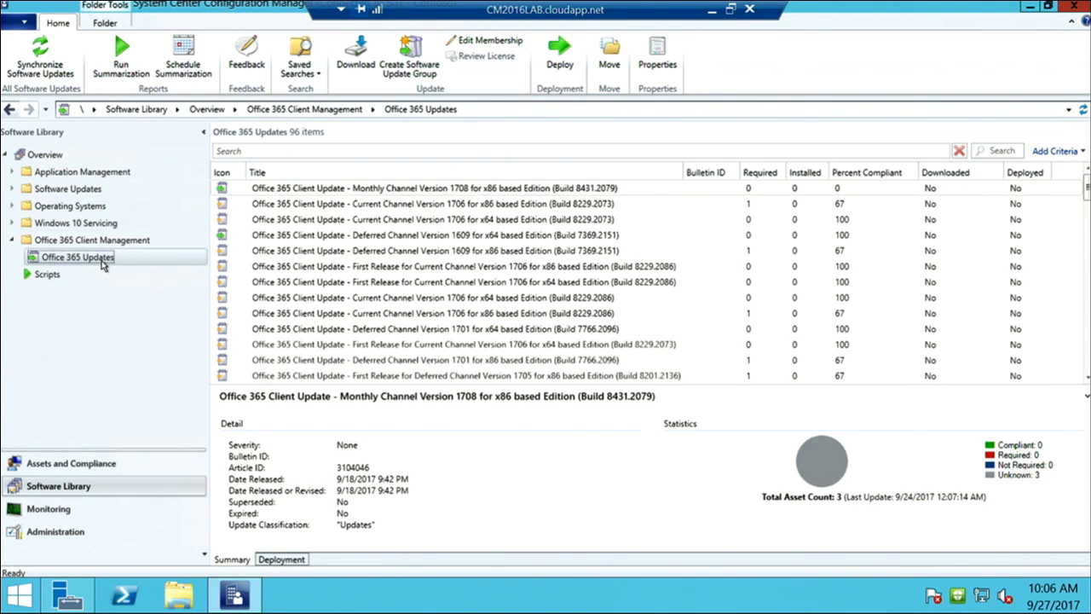
Select Monthly Channel Version 1708, browse the updates, and return to Office 365 Client Management
click(221, 191)
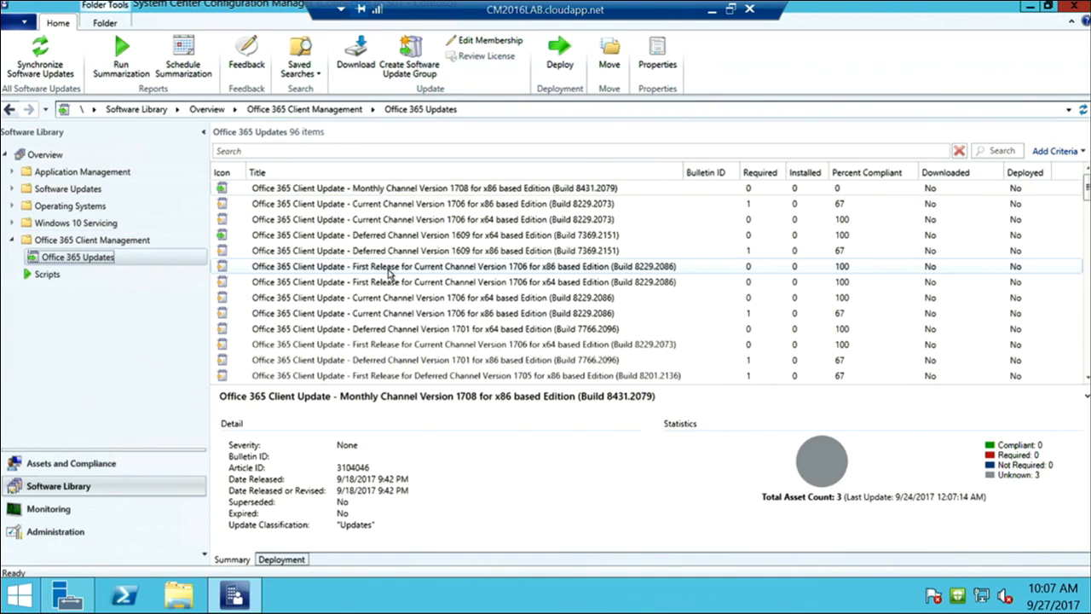
scroll(1063, 277, down, 1)
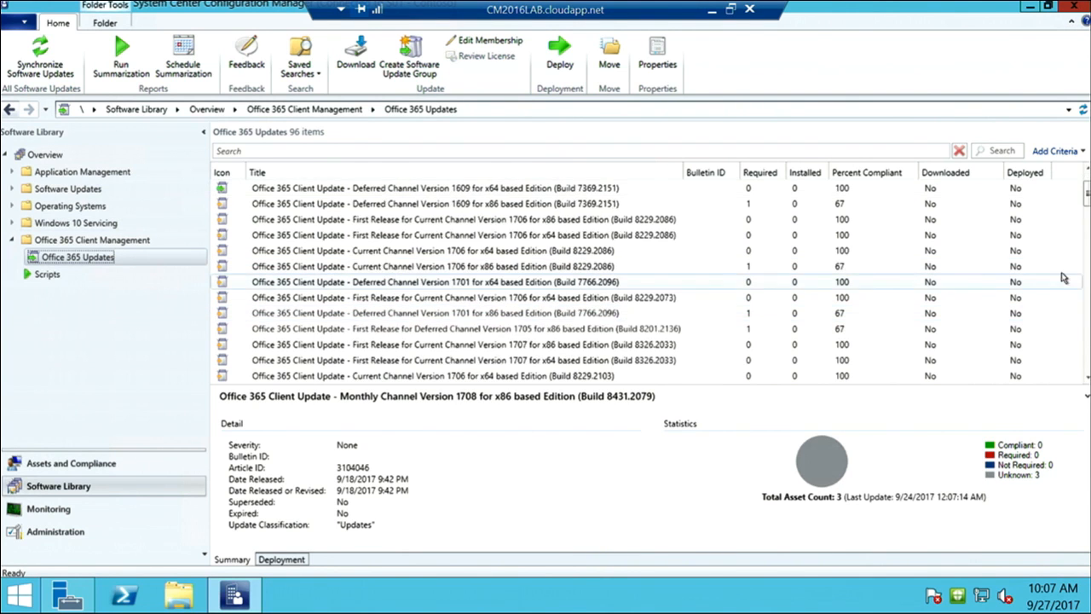
mouse_move(1086, 198)
mouse_down()
mouse_move(1086, 220)
mouse_move(1083, 184)
mouse_up()
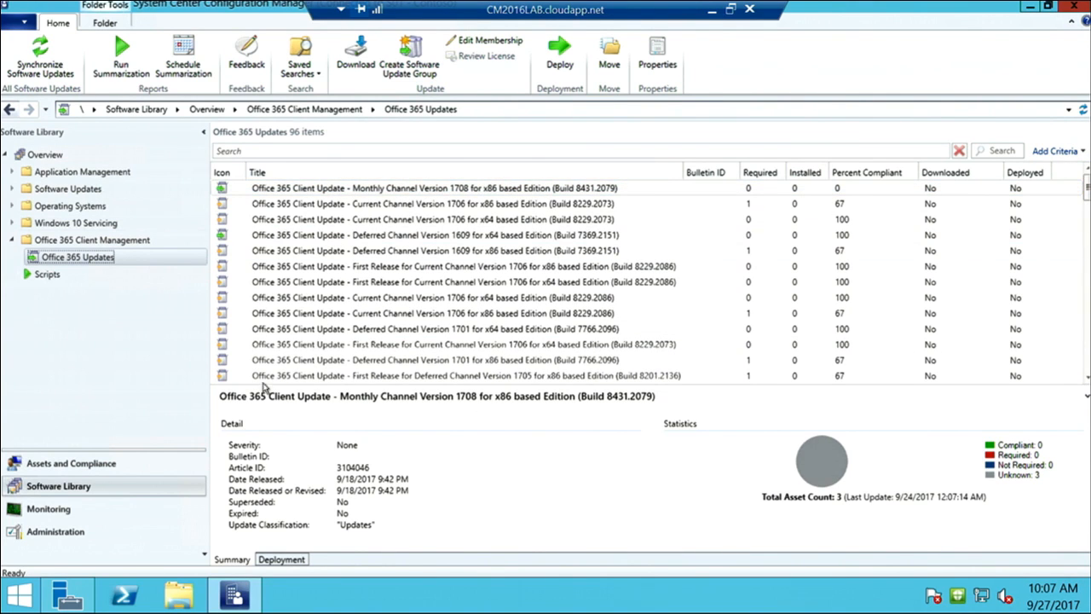
click(73, 240)
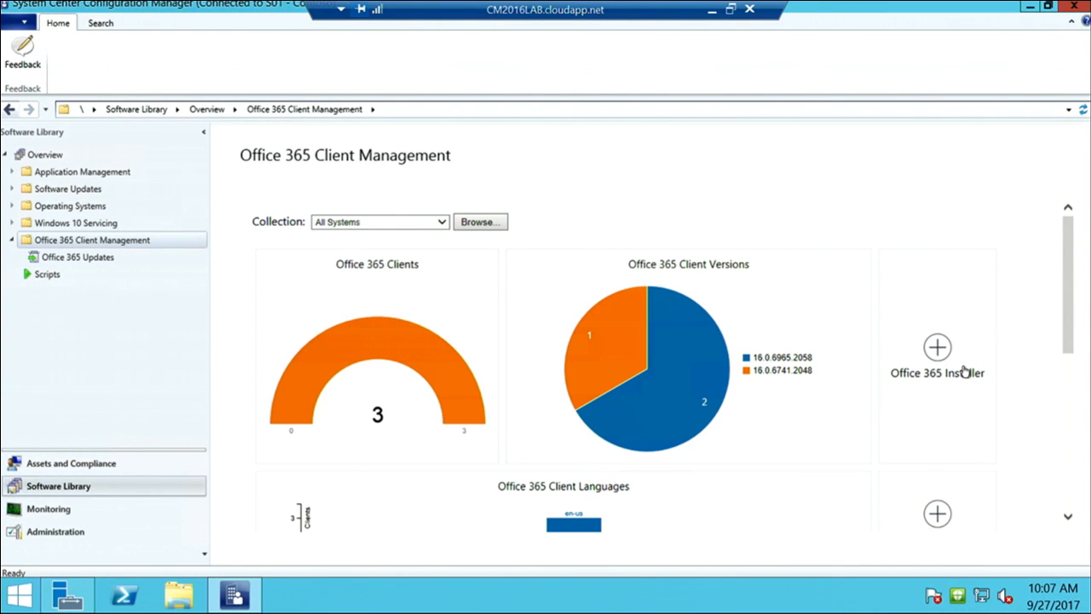
Start a new Office 365 client installation named 'ProPlus - Finance team'
click(964, 369)
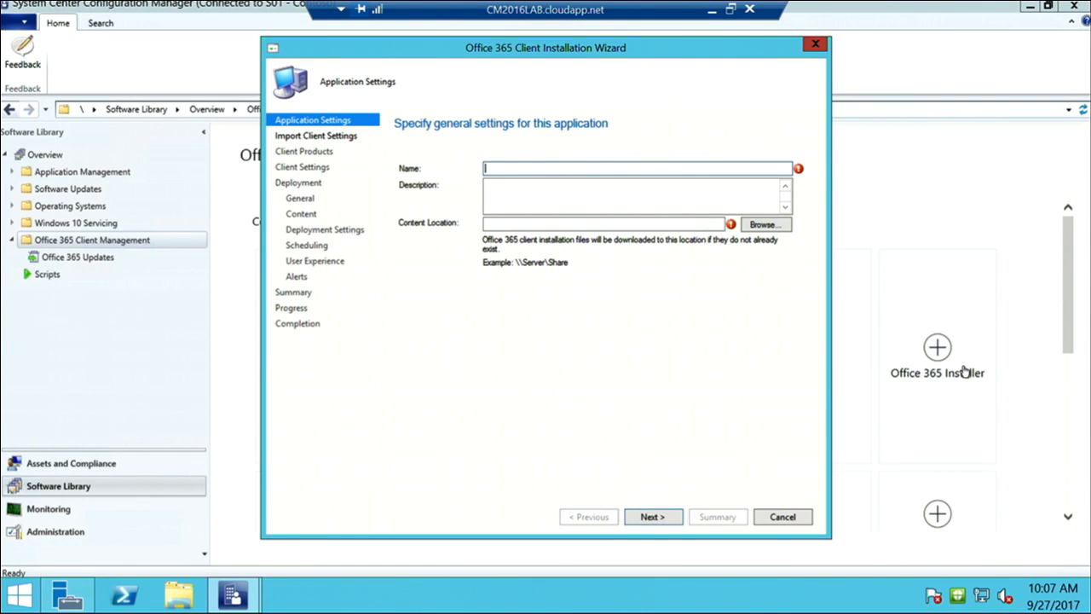
text(ProPlus - Finance team)
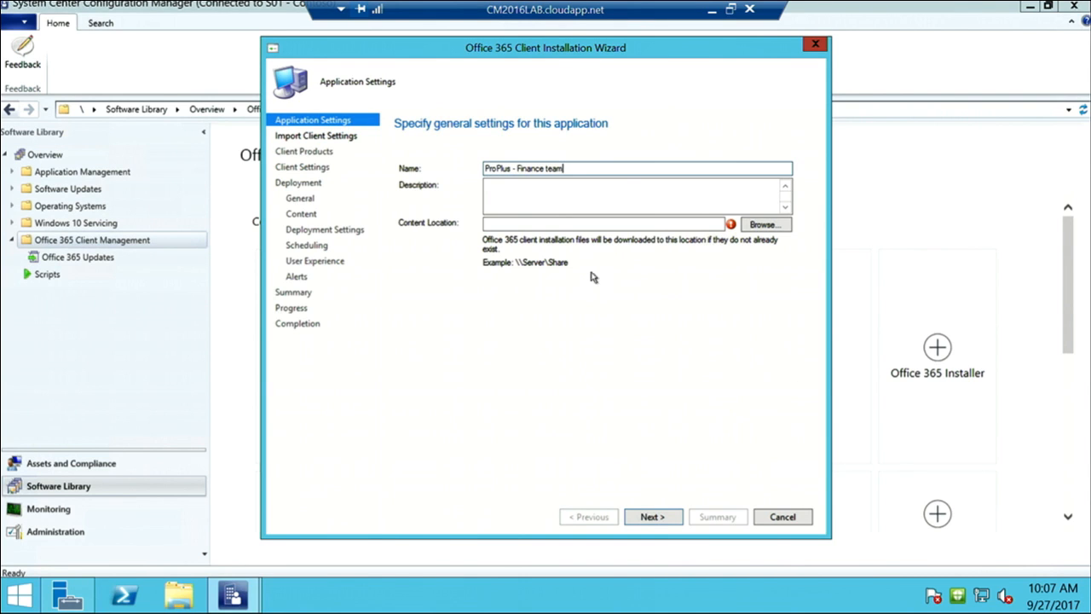
click(659, 225)
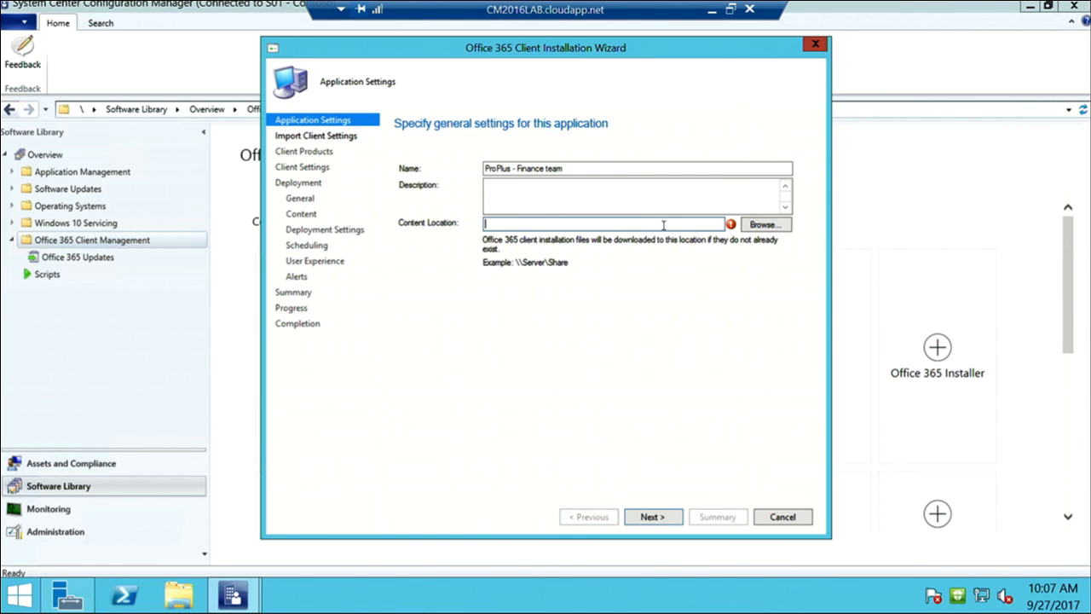
text(\\)
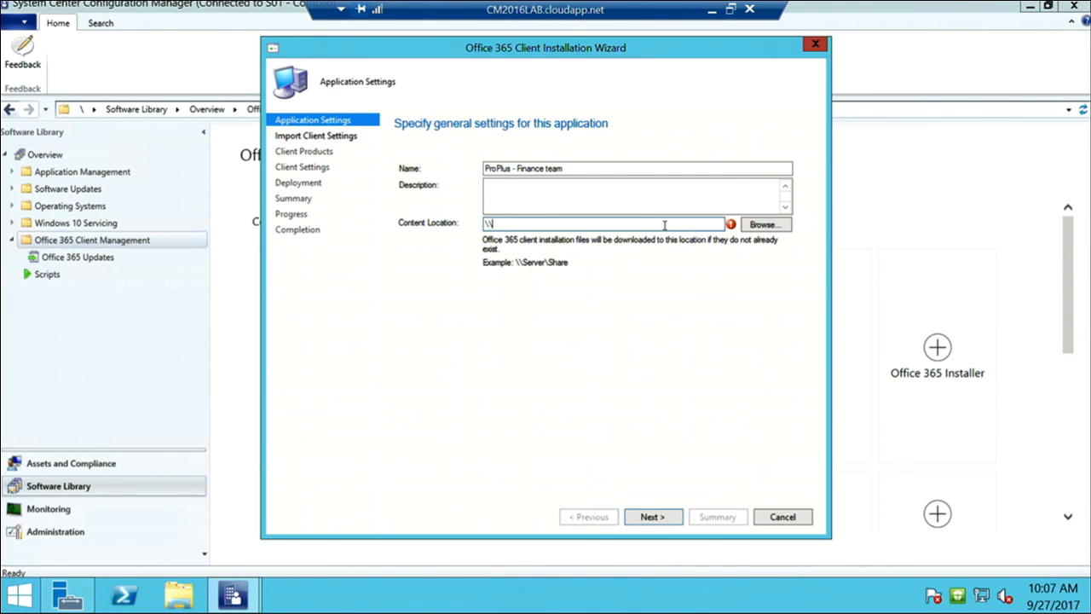
Browse to the \\localhost\CM_Packages share as the content location
click(759, 223)
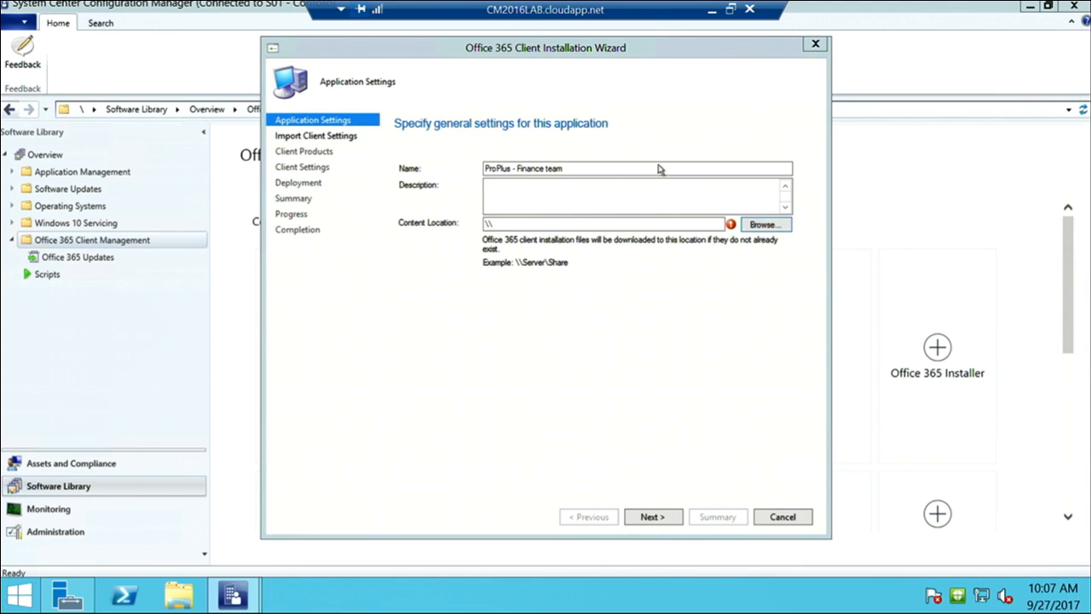
click(491, 93)
text(\\)
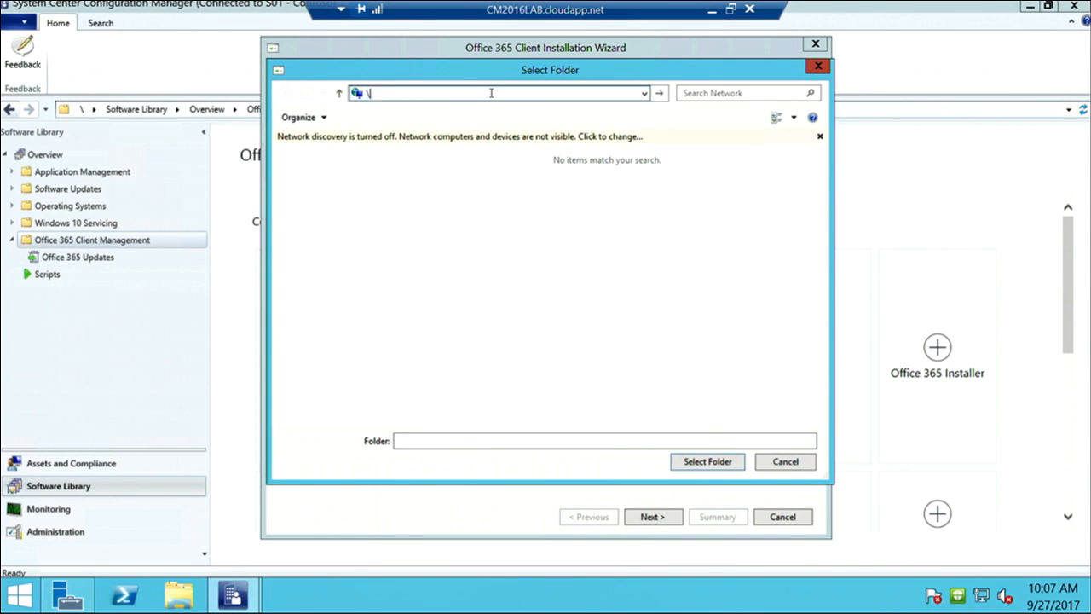
text(localhost\)
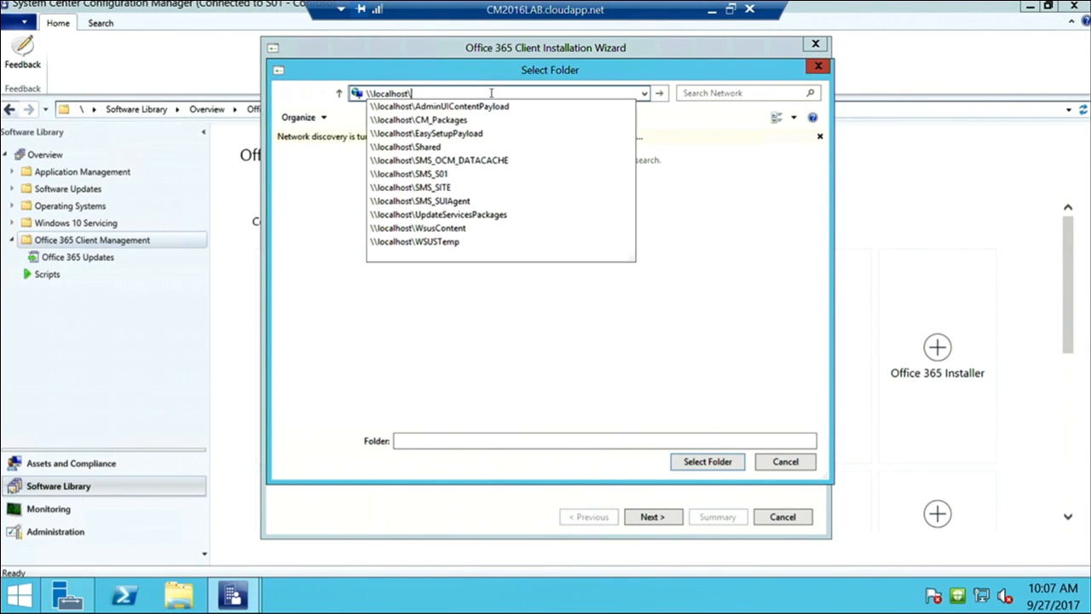
click(436, 120)
key(Return)
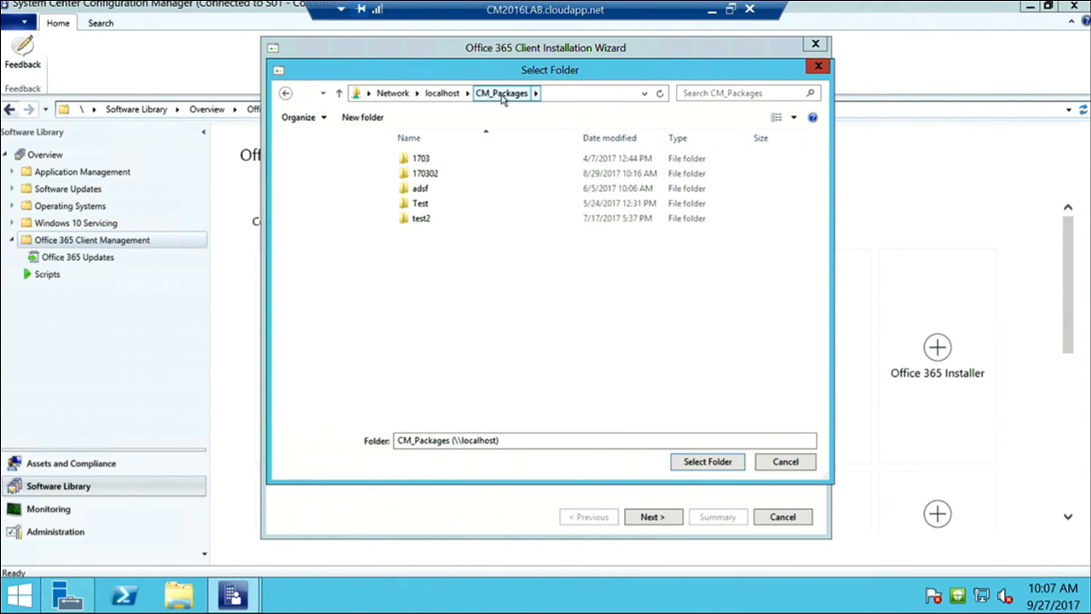
click(564, 93)
click(563, 94)
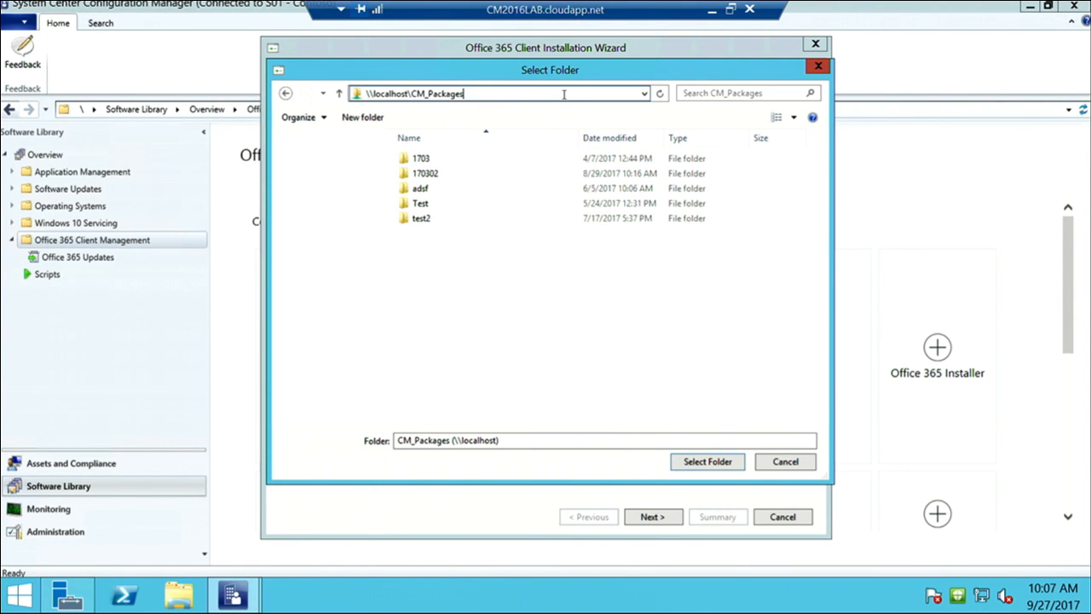
text(\finance)
click(707, 463)
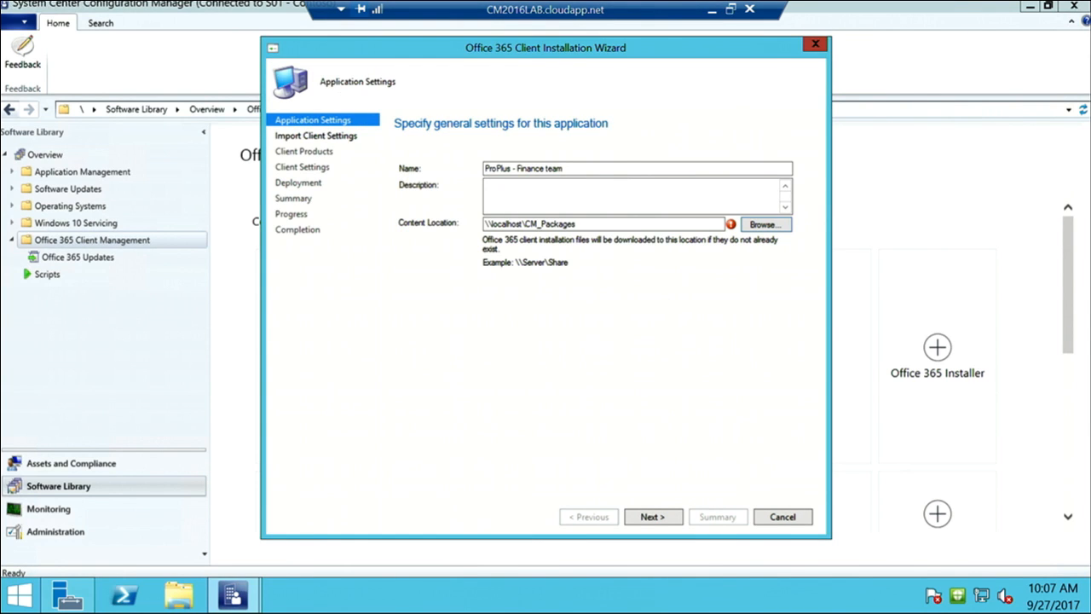
Create a Finance folder in CM_Packages, select it as the content location, and continue
click(764, 226)
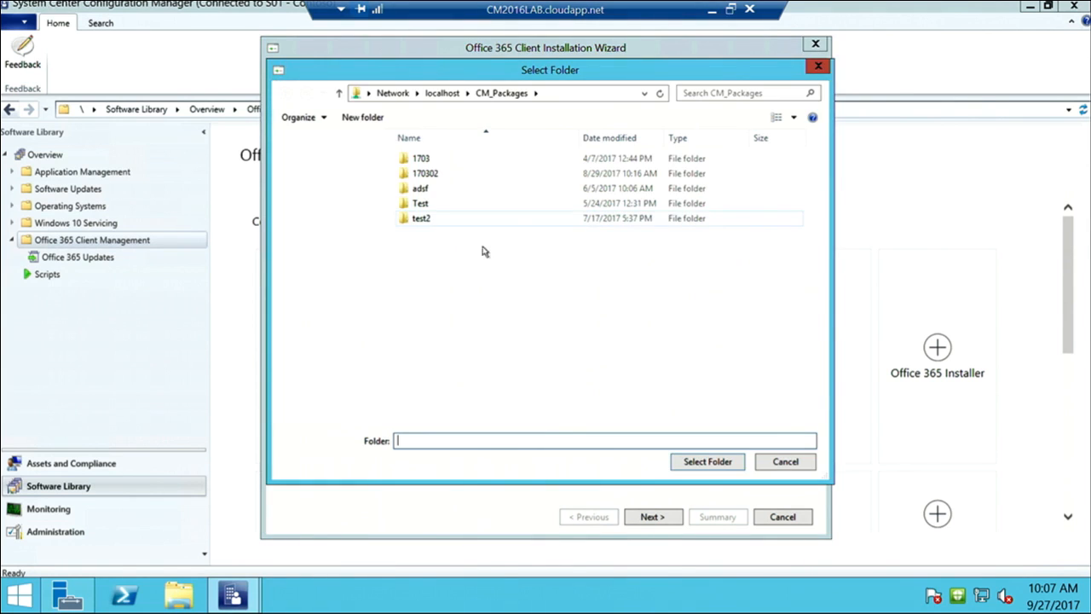
right_click(339, 261)
click(367, 117)
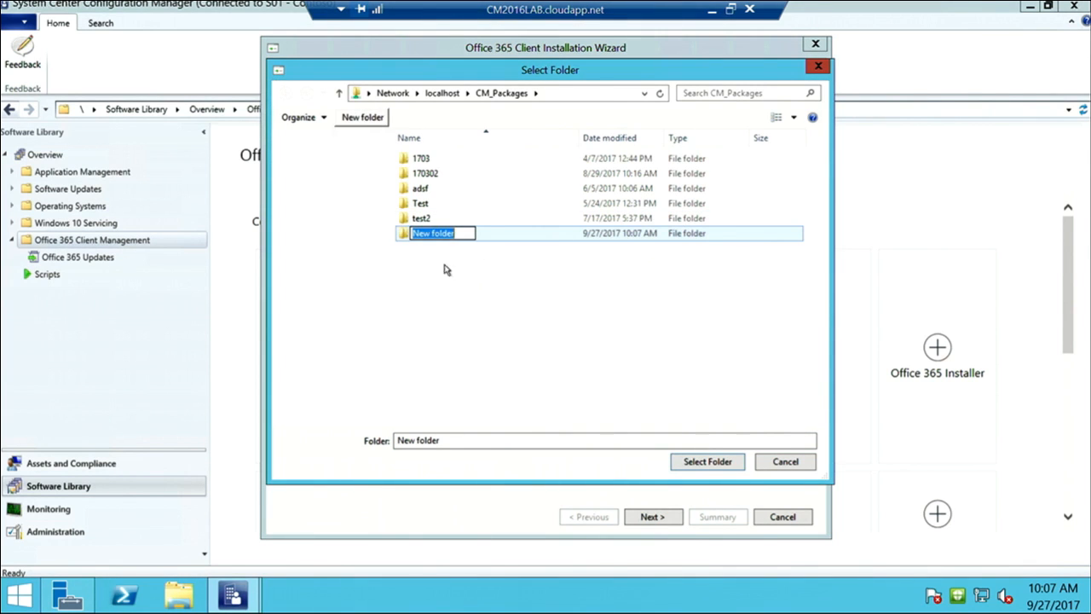
text(Finance)
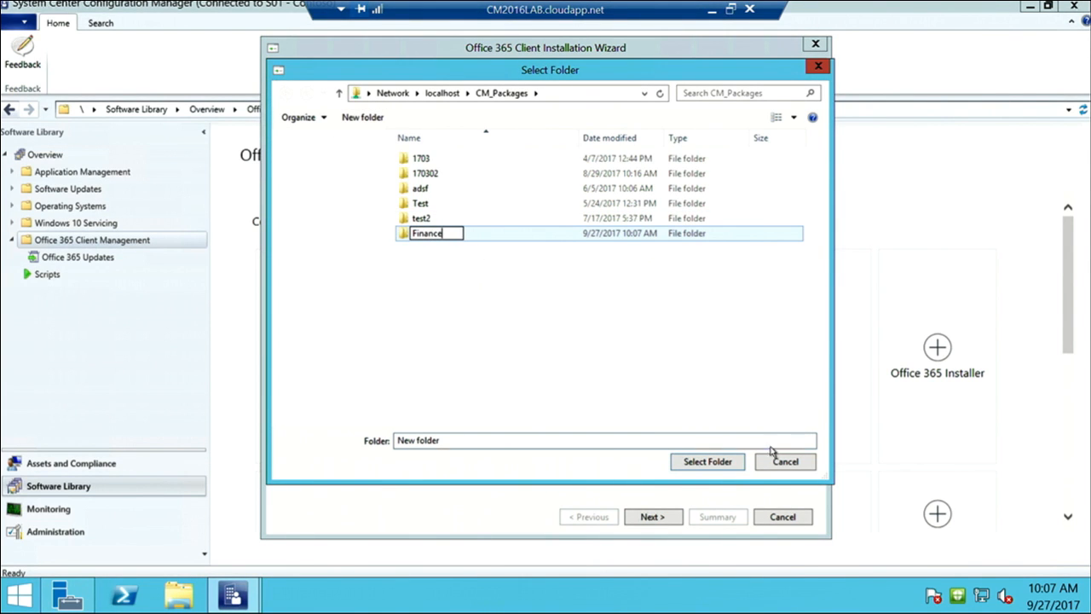
click(708, 461)
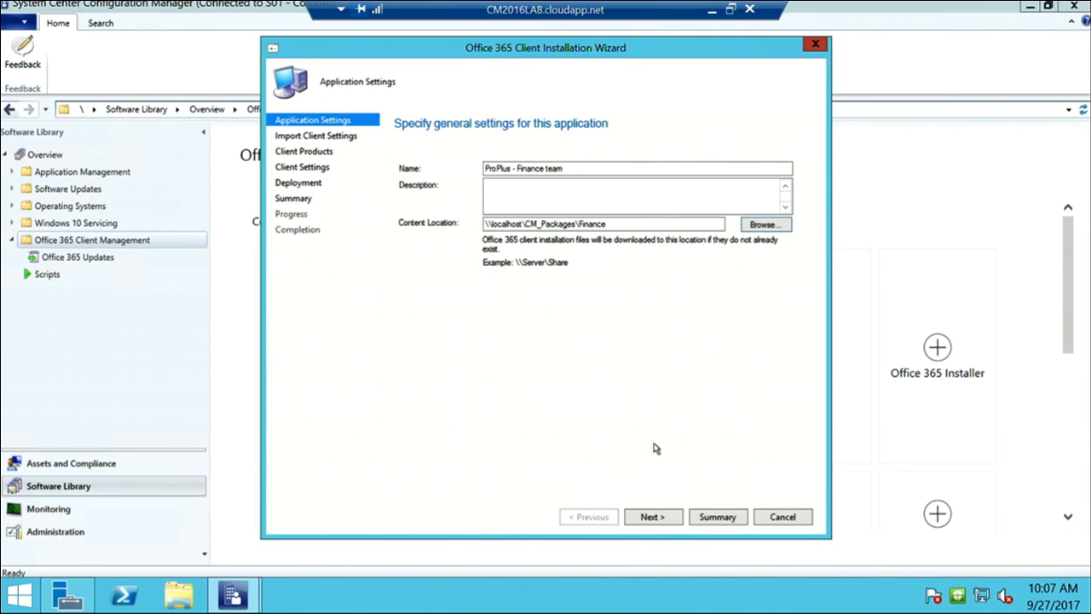
click(664, 518)
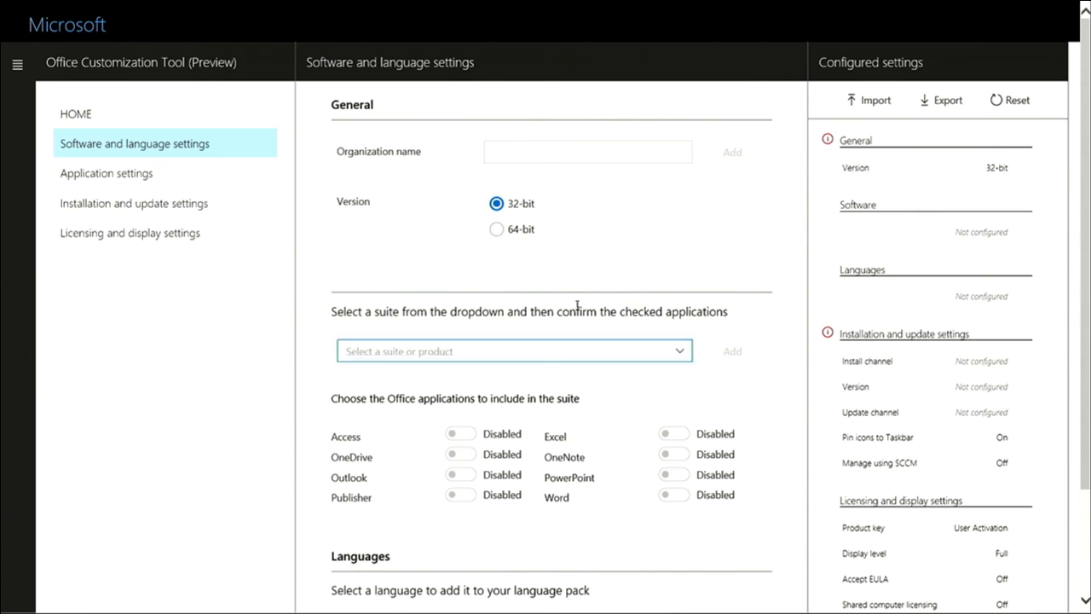
Look through Application settings and Installation and update settings, then return to Software and language settings
click(546, 159)
scroll(575, 190, down, 1)
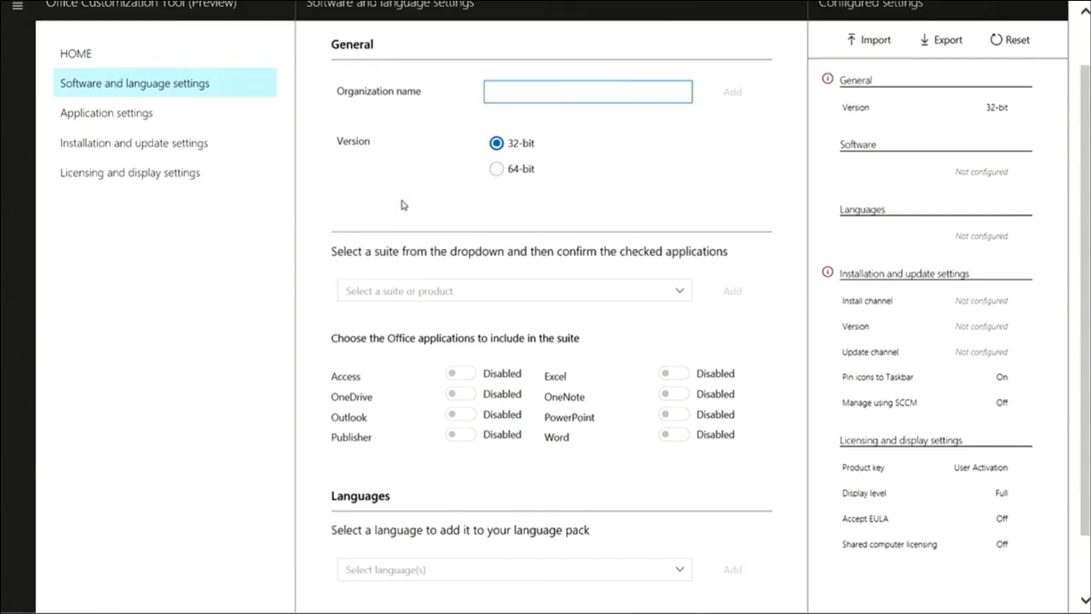
scroll(403, 204, up, 1)
click(171, 177)
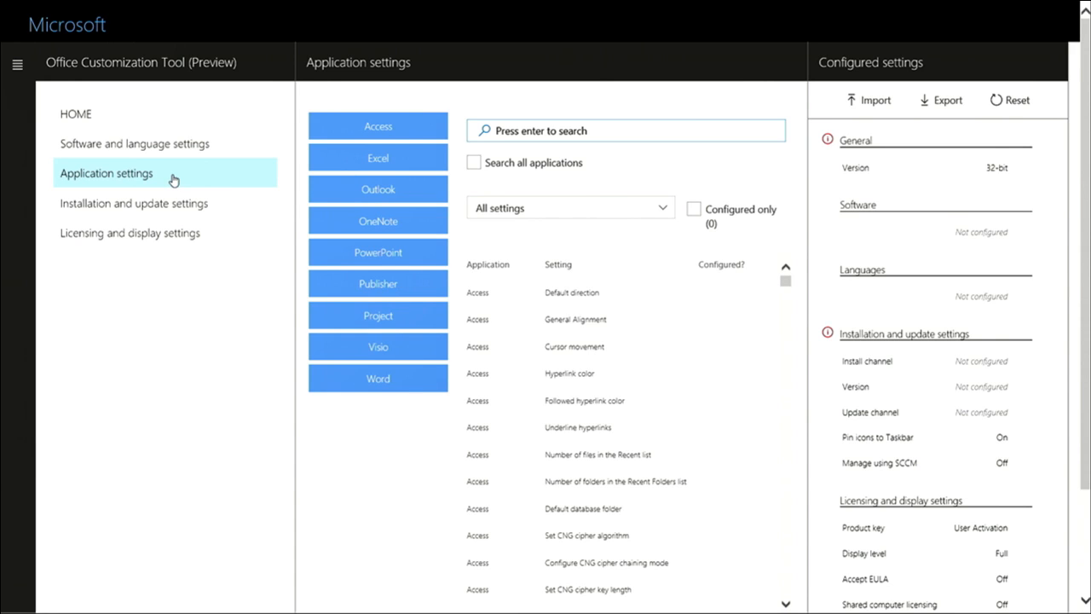
mouse_move(468, 5)
scroll(907, 216, down, 3)
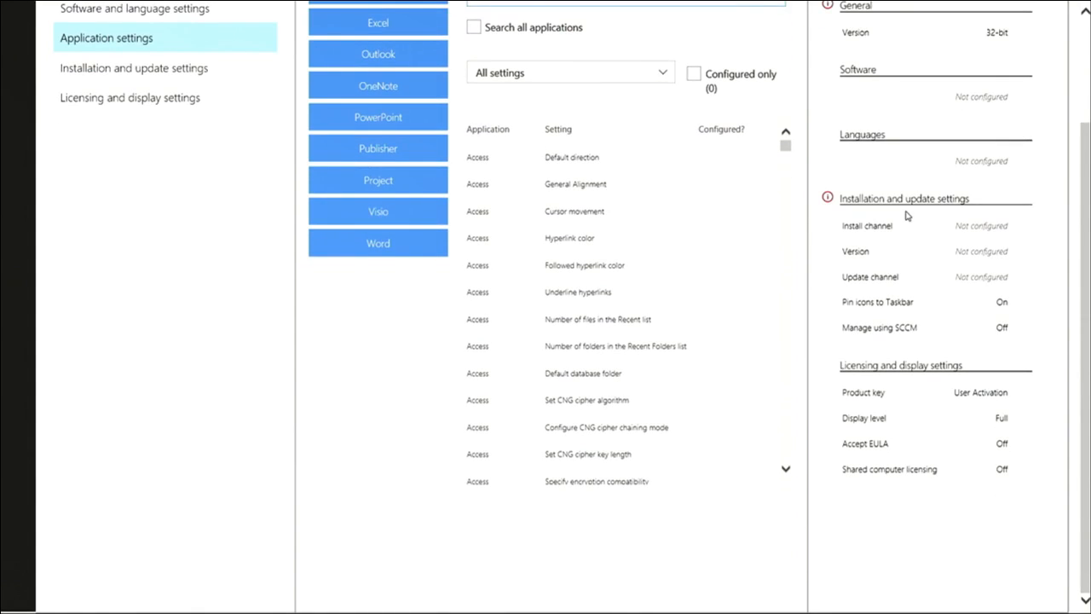
scroll(907, 217, up, 2)
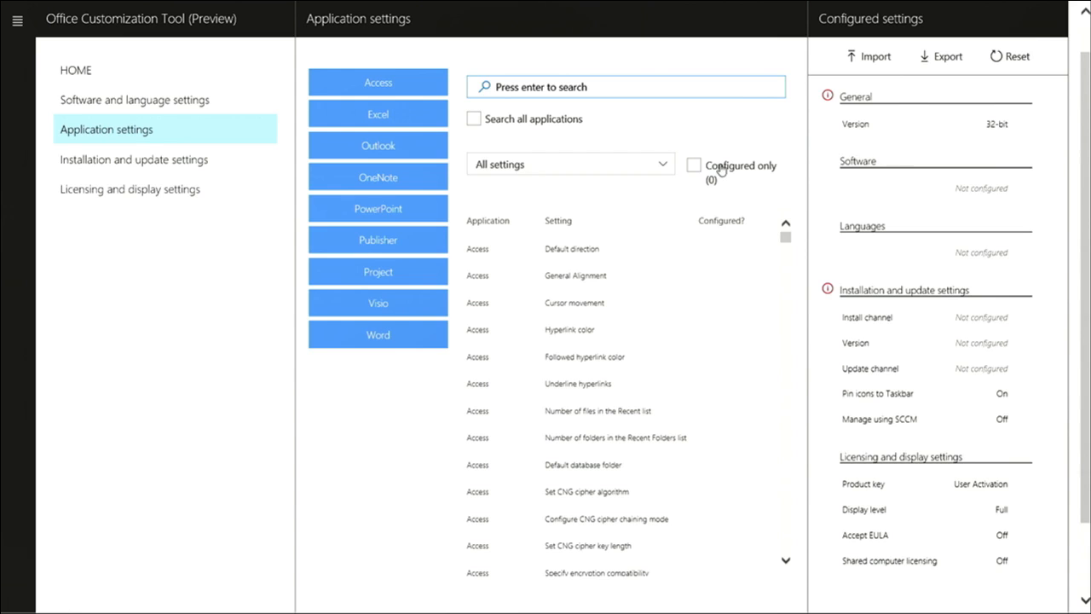
click(139, 162)
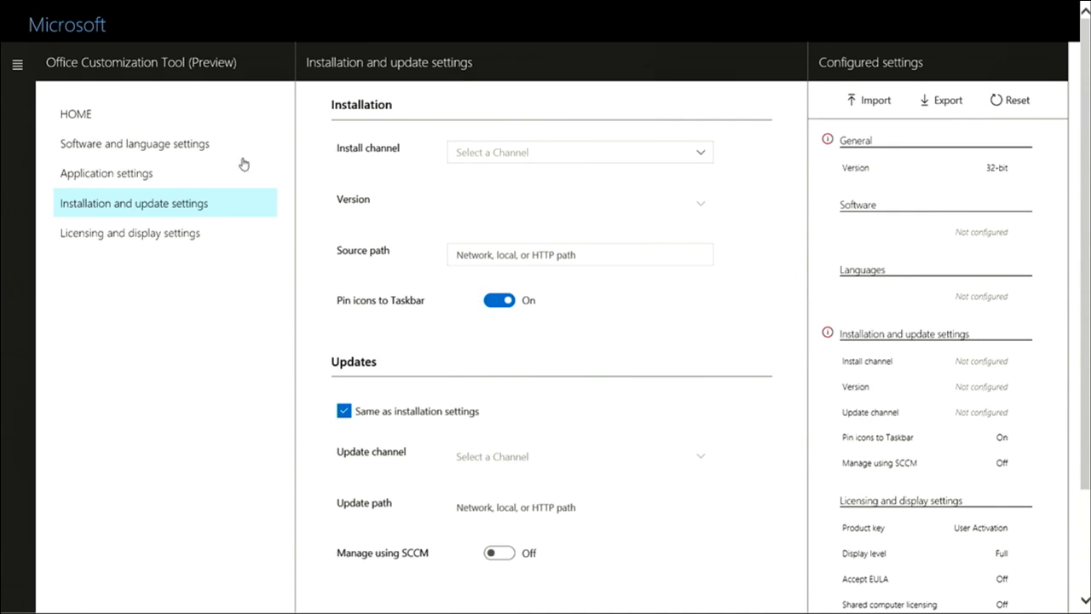
click(206, 145)
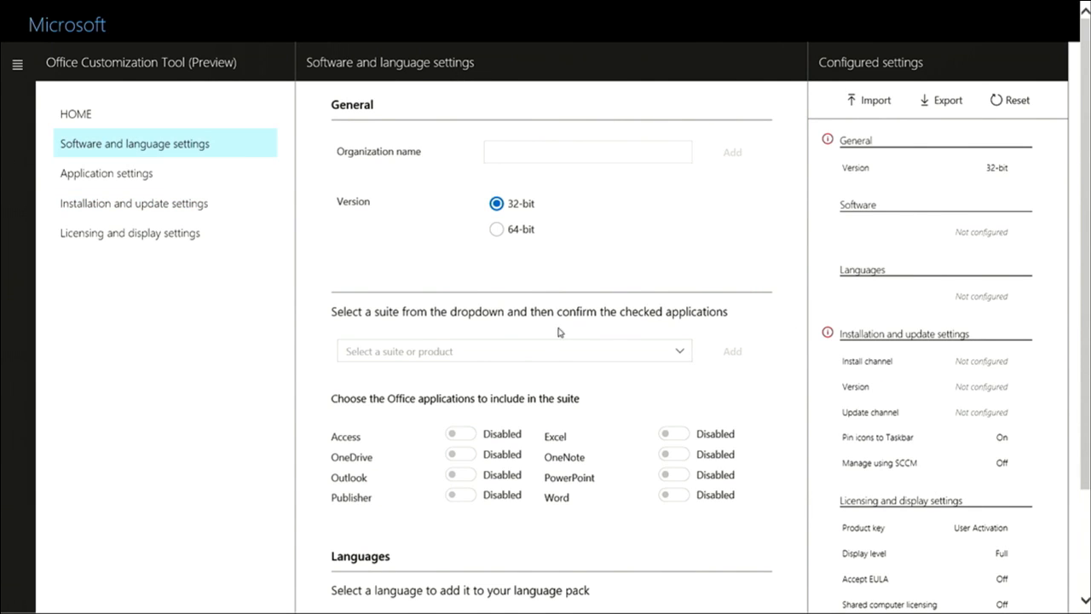
Set and add the organization name Costso
click(571, 153)
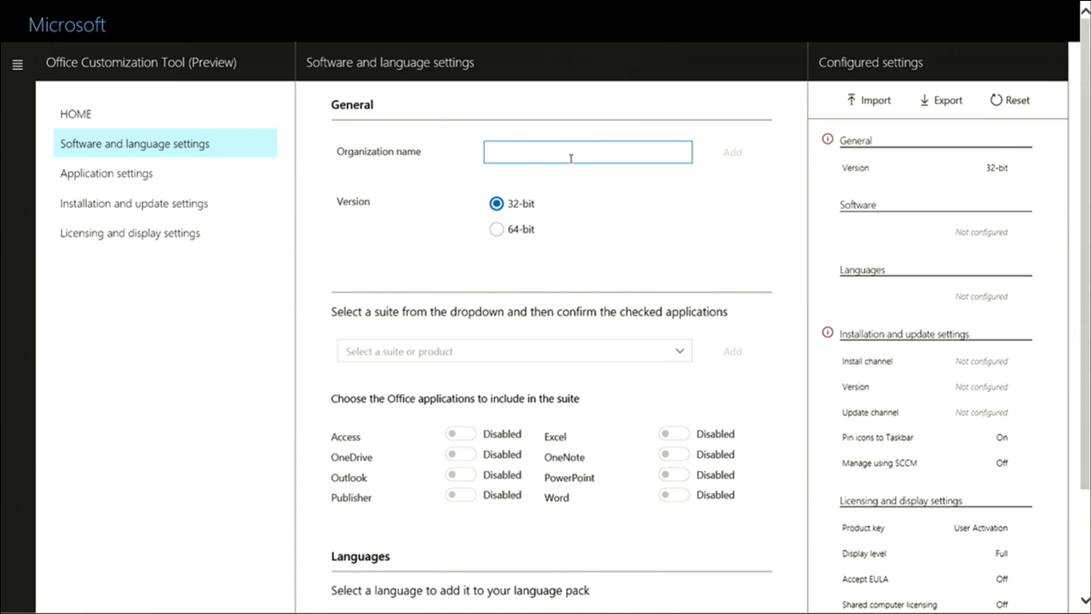
text(Coston)
key(BackSpace)
key(BackSpace)
text(so)
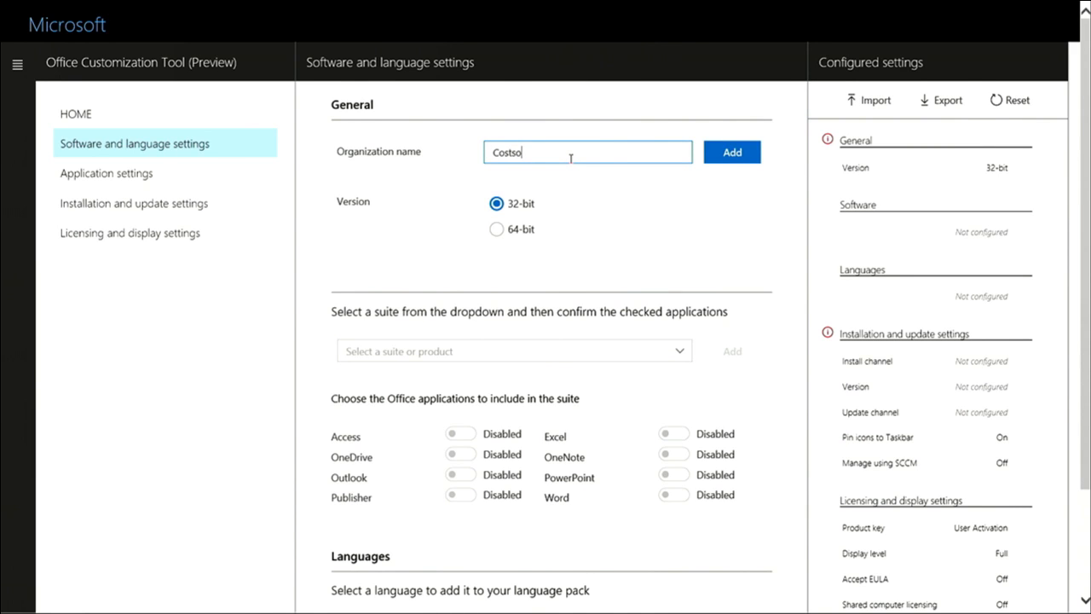
click(758, 157)
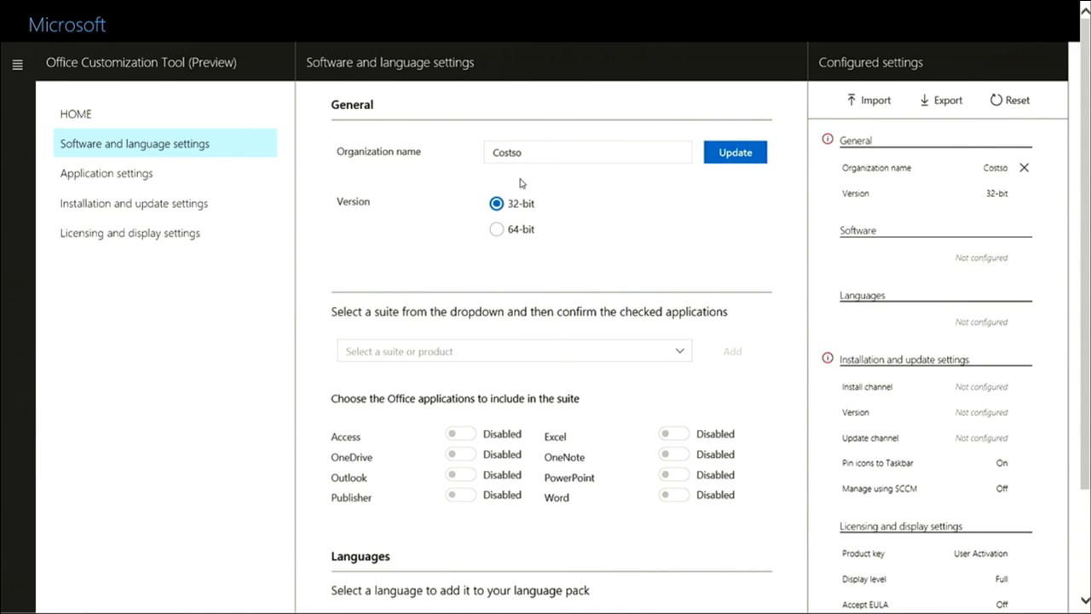
Add the Office 365 ProPlus suite with Access and OneDrive (Groove) excluded
click(436, 356)
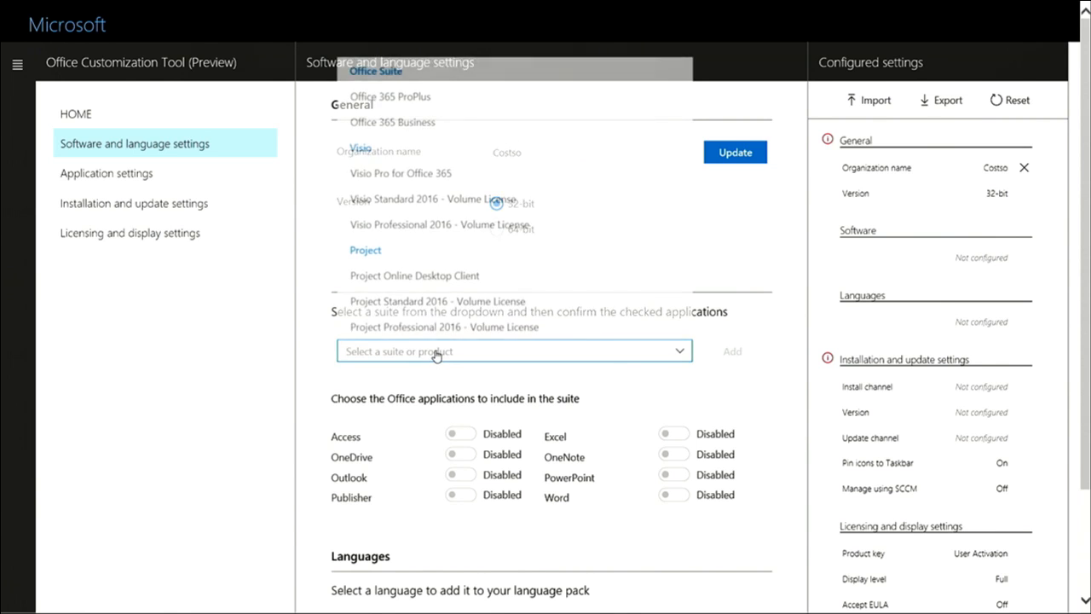
click(421, 99)
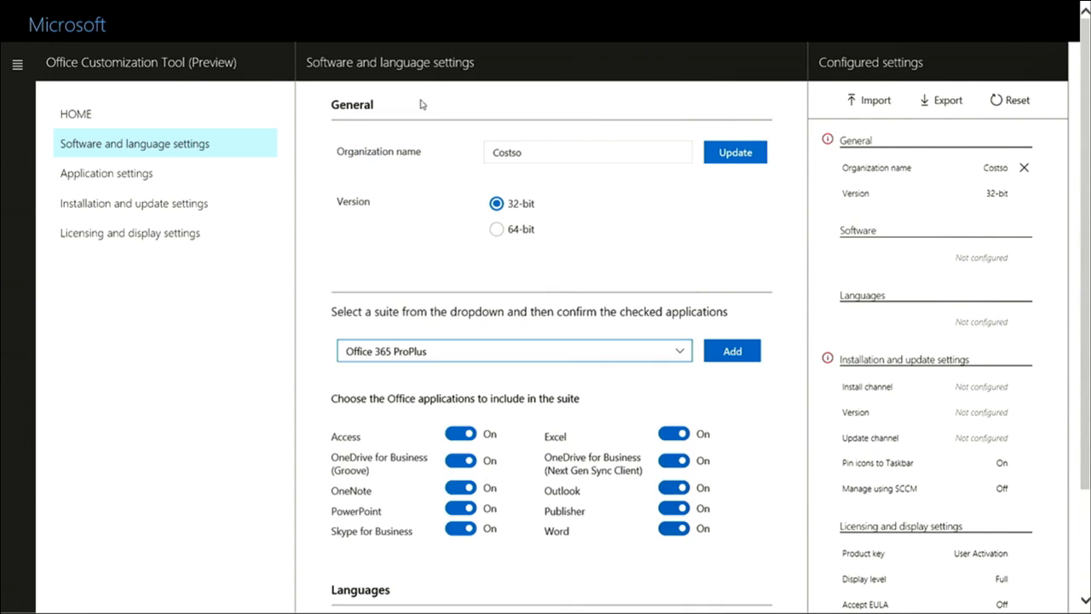
click(456, 434)
click(461, 461)
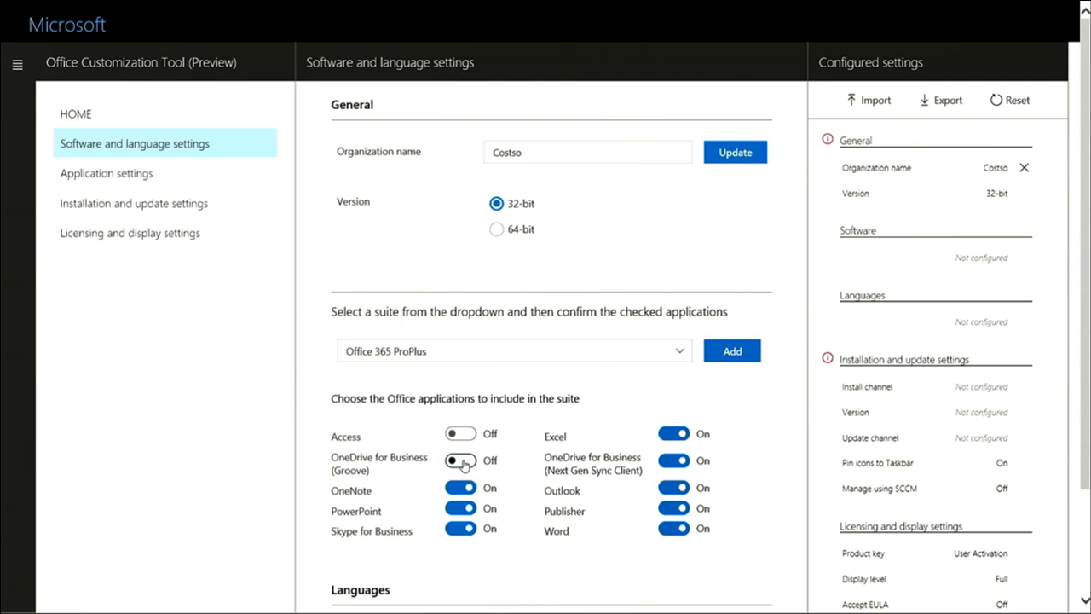
scroll(381, 509, down, 2)
click(414, 526)
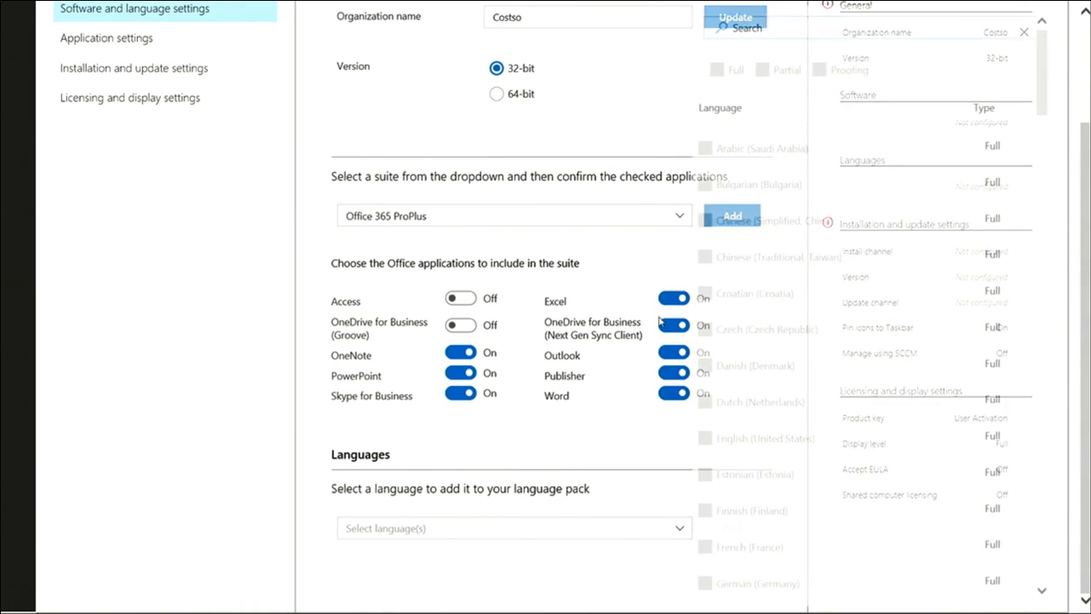
click(618, 253)
click(742, 220)
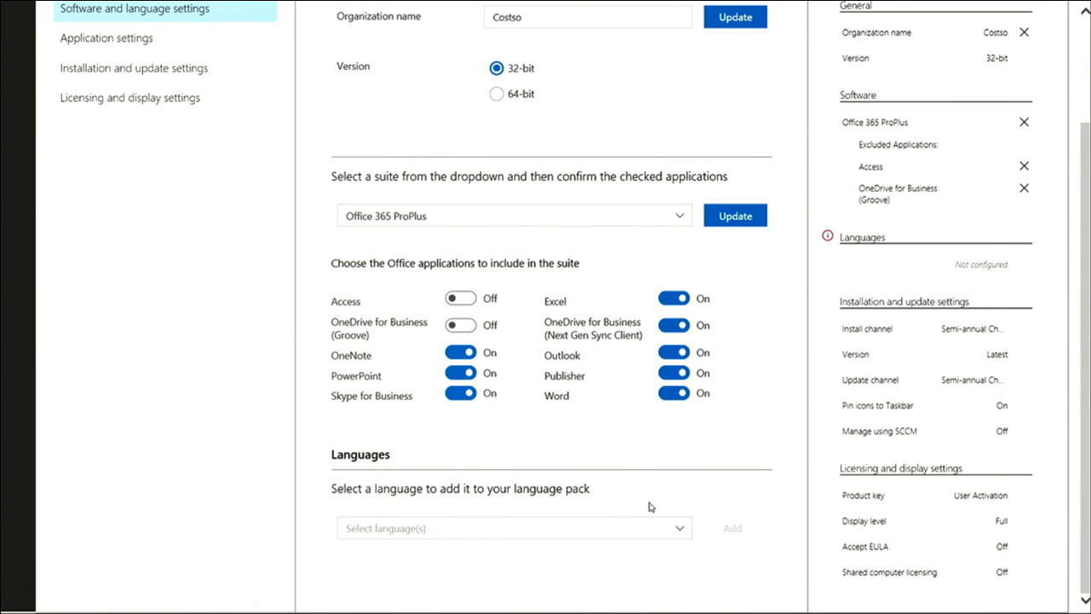
Add Arabic (Saudi Arabia) and Bulgarian (Bulgaria) languages to the configuration
click(648, 528)
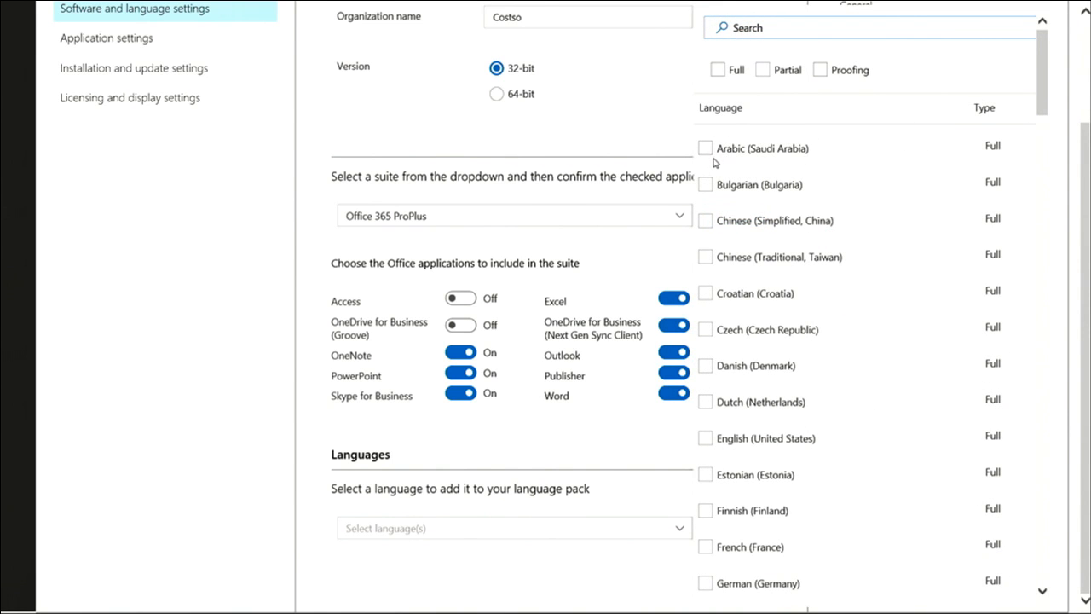
click(705, 150)
click(705, 184)
click(321, 188)
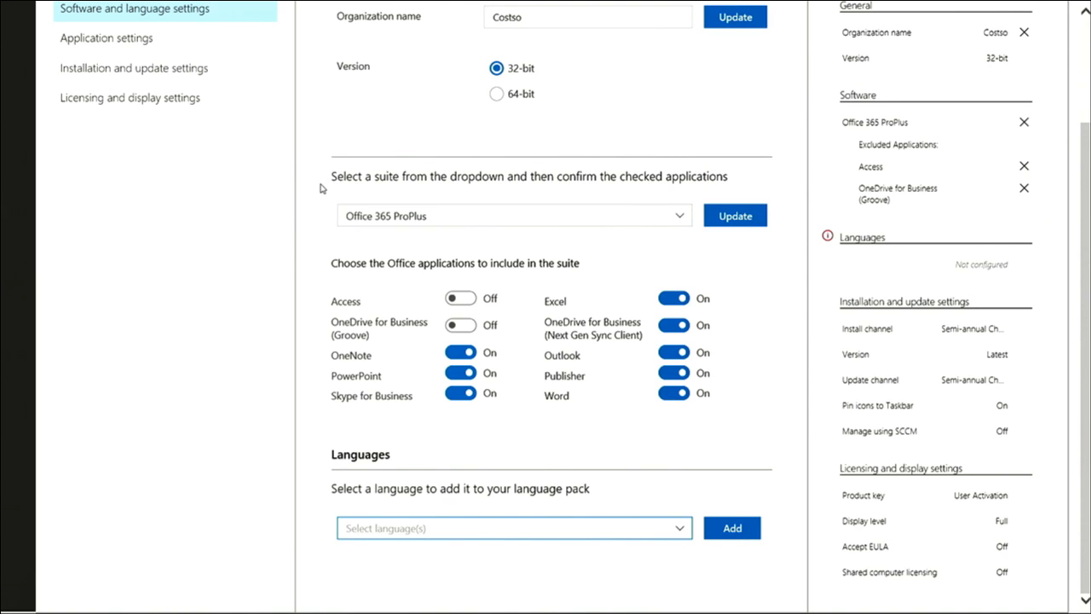
click(727, 527)
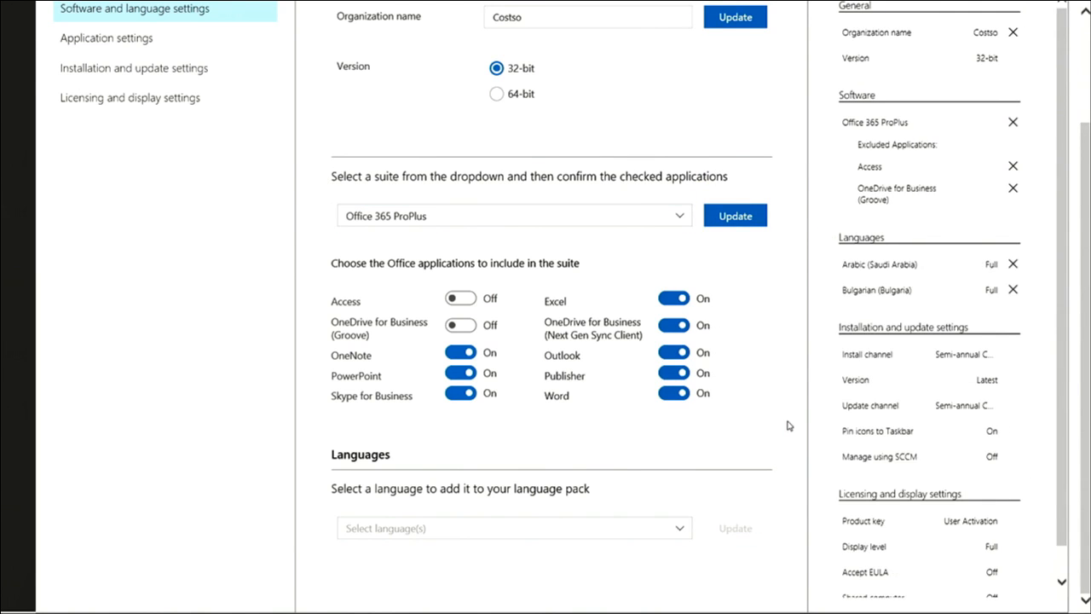
scroll(767, 422, up, 2)
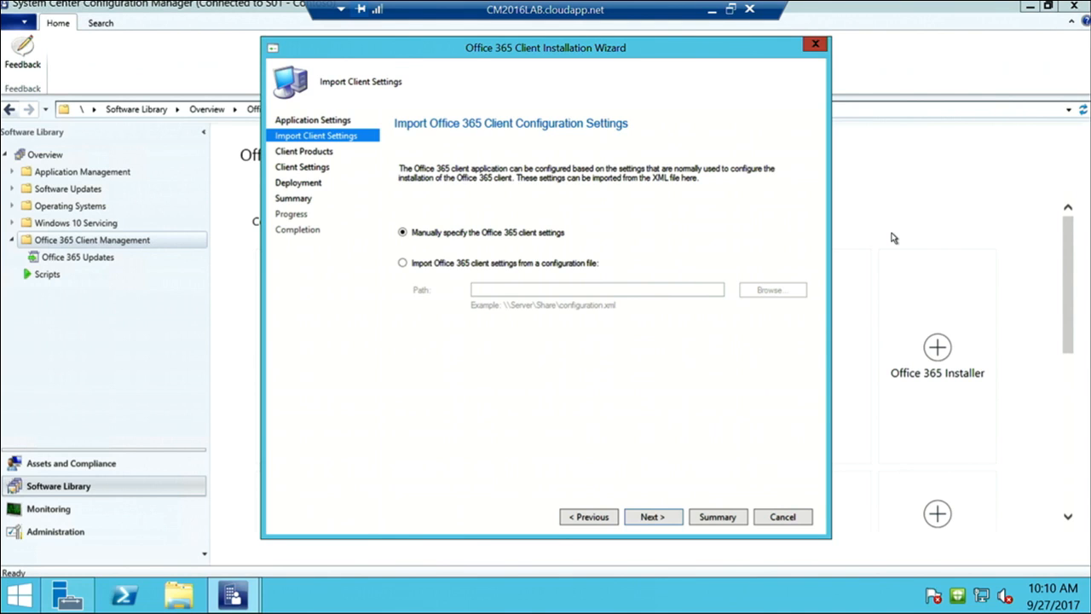
Keep 'Manually specify' client settings instead of importing, and continue to Client Products
click(580, 265)
click(532, 235)
click(649, 517)
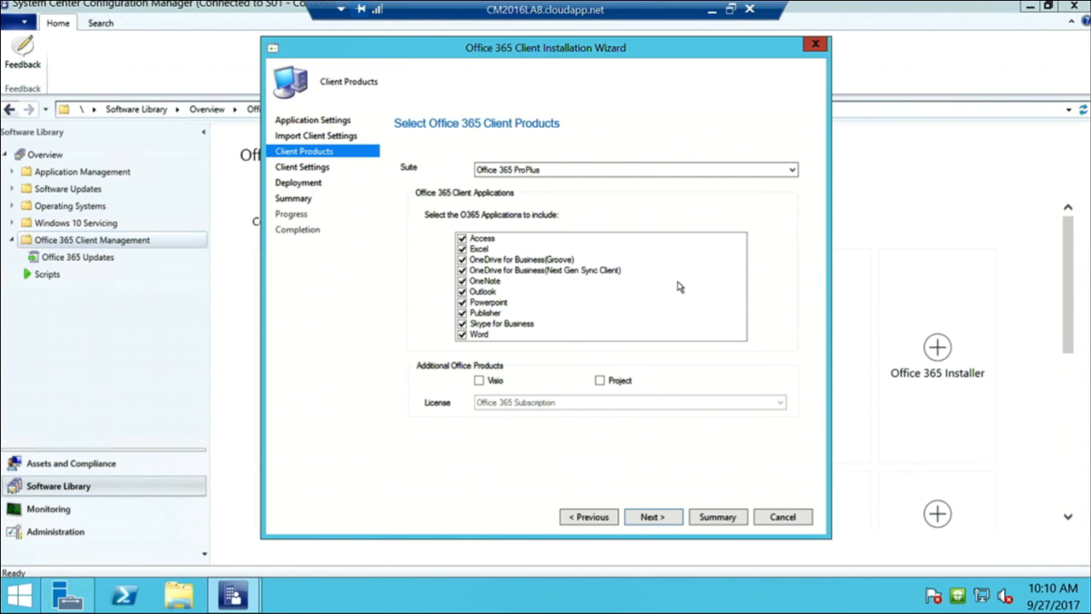
Try Office 365 Business and ProPlus as the suite, finally setting it to None
click(648, 170)
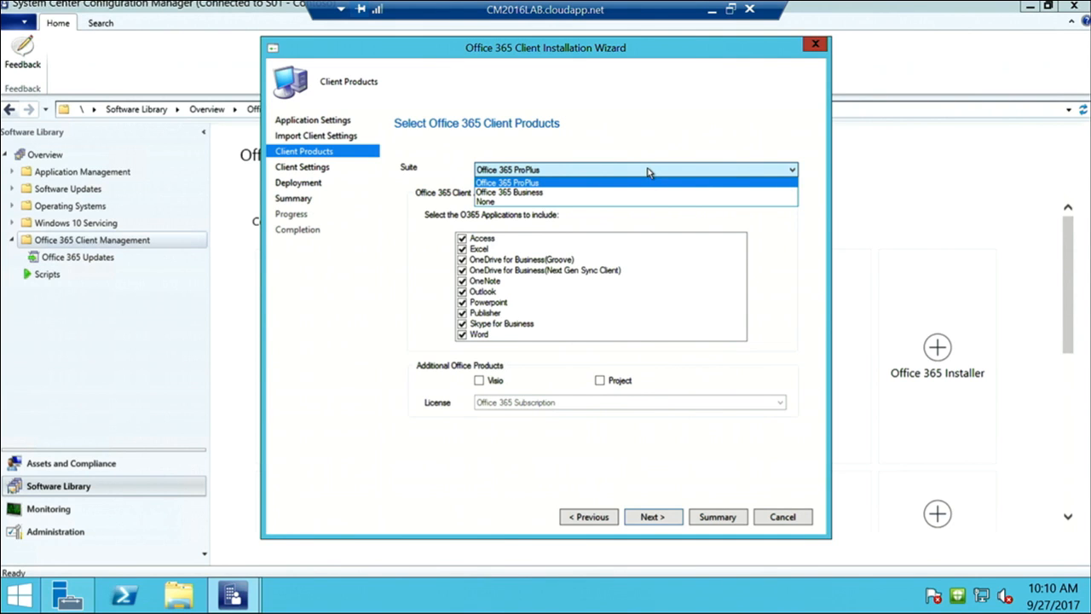
click(597, 194)
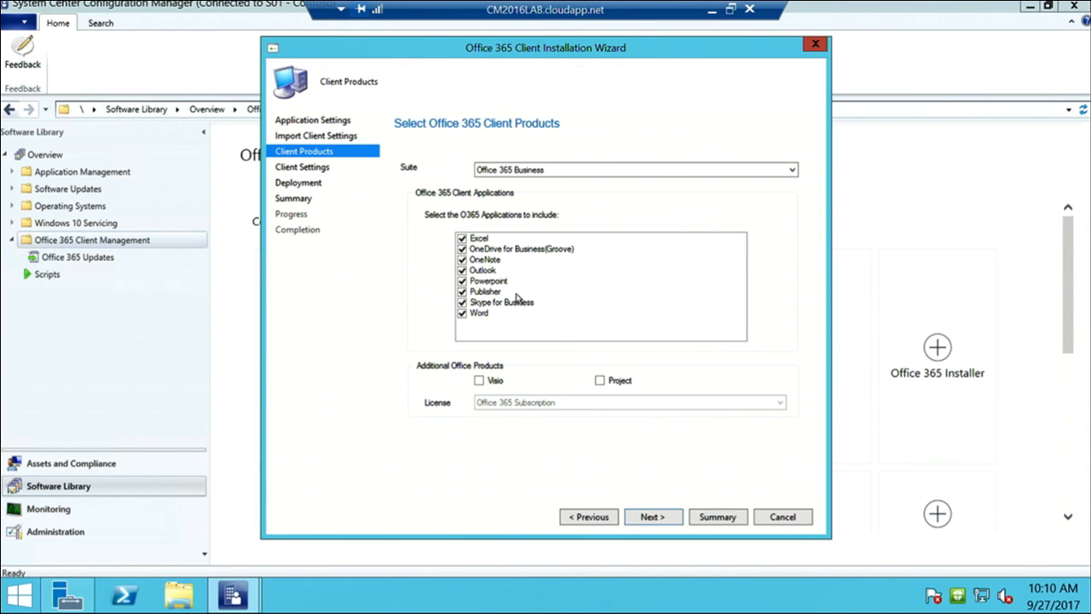
click(537, 175)
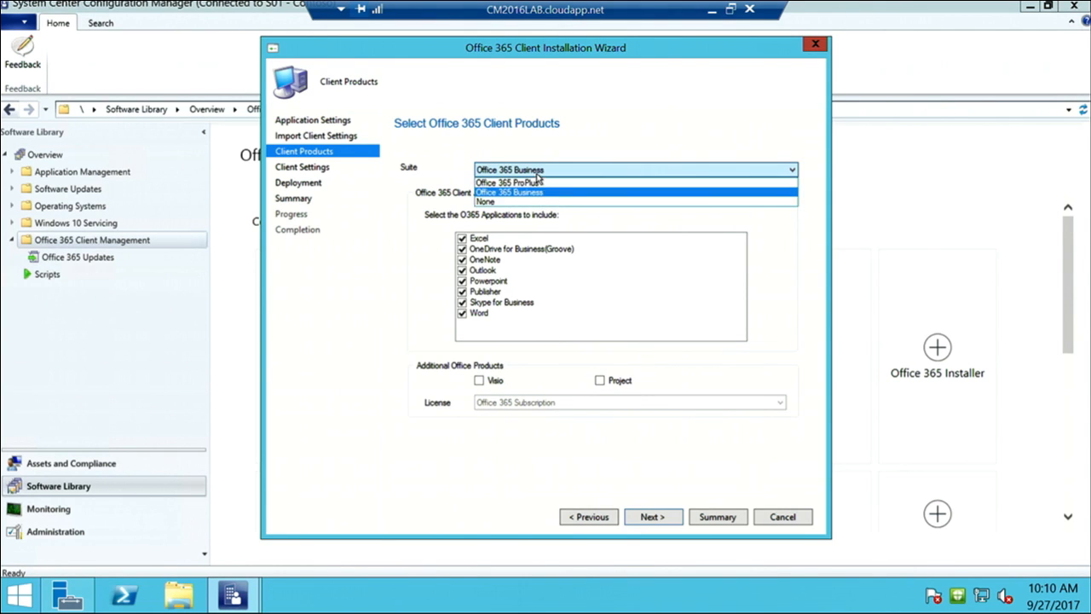
click(538, 182)
click(537, 172)
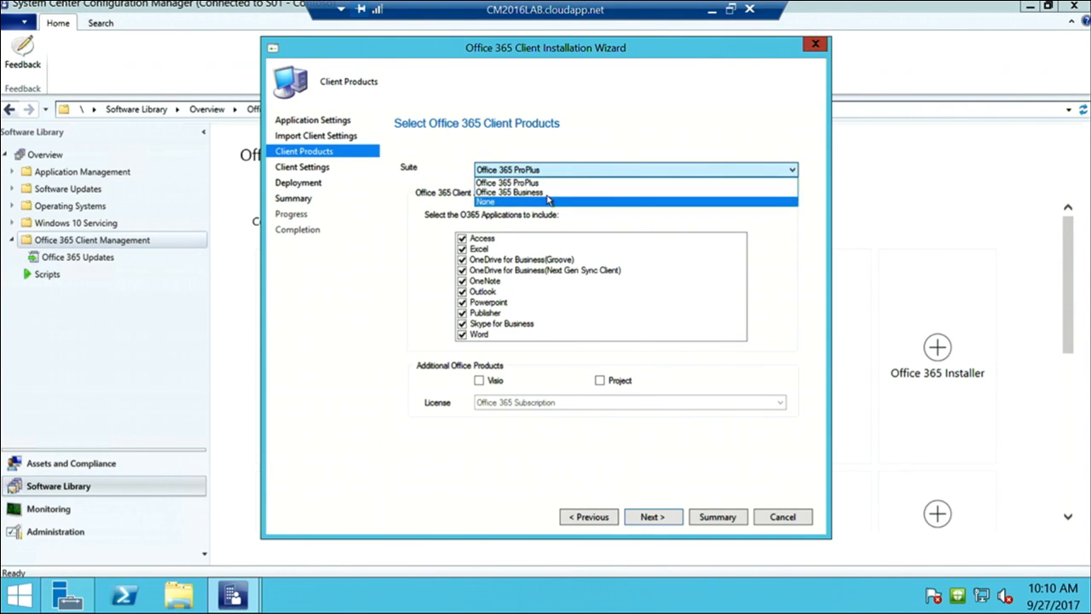
click(544, 202)
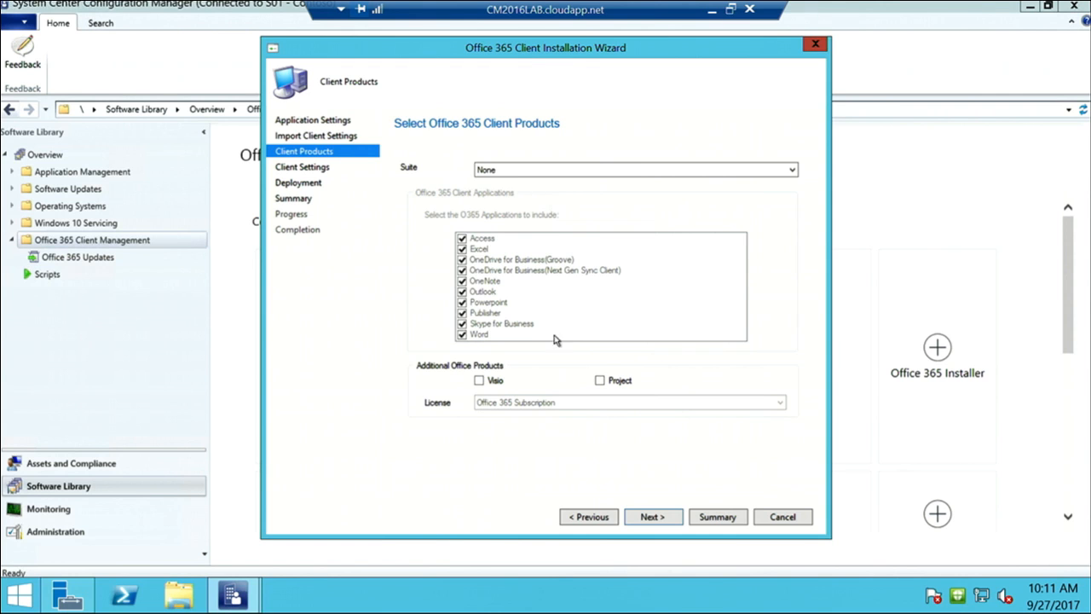
Choose Office 365 ProPlus without Access and Groove, add Visio, keep Subscription license, and continue
click(548, 170)
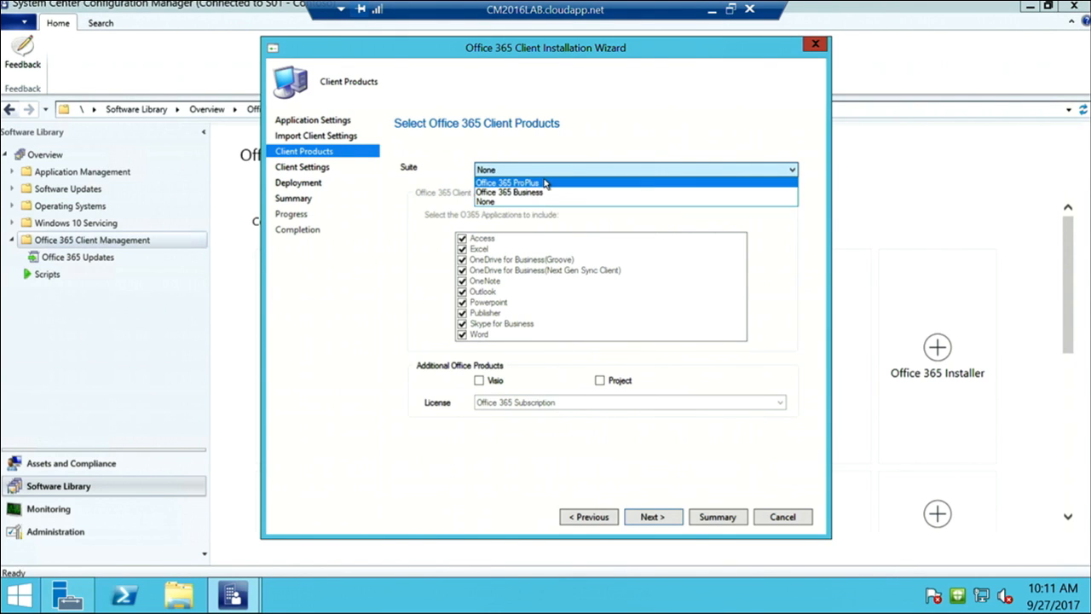
click(545, 182)
click(457, 248)
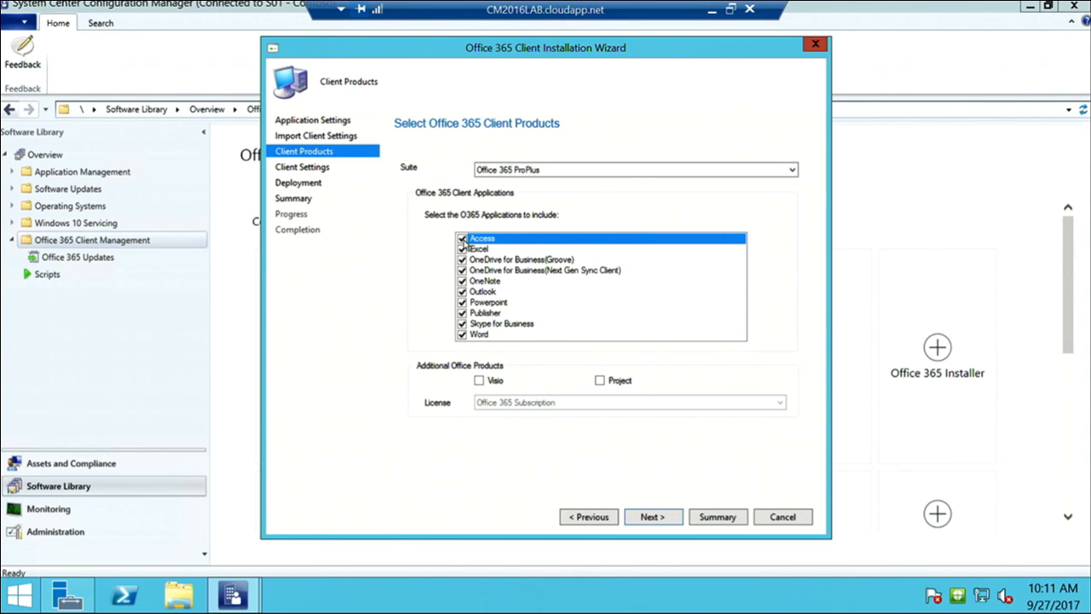
click(462, 239)
click(466, 261)
click(463, 260)
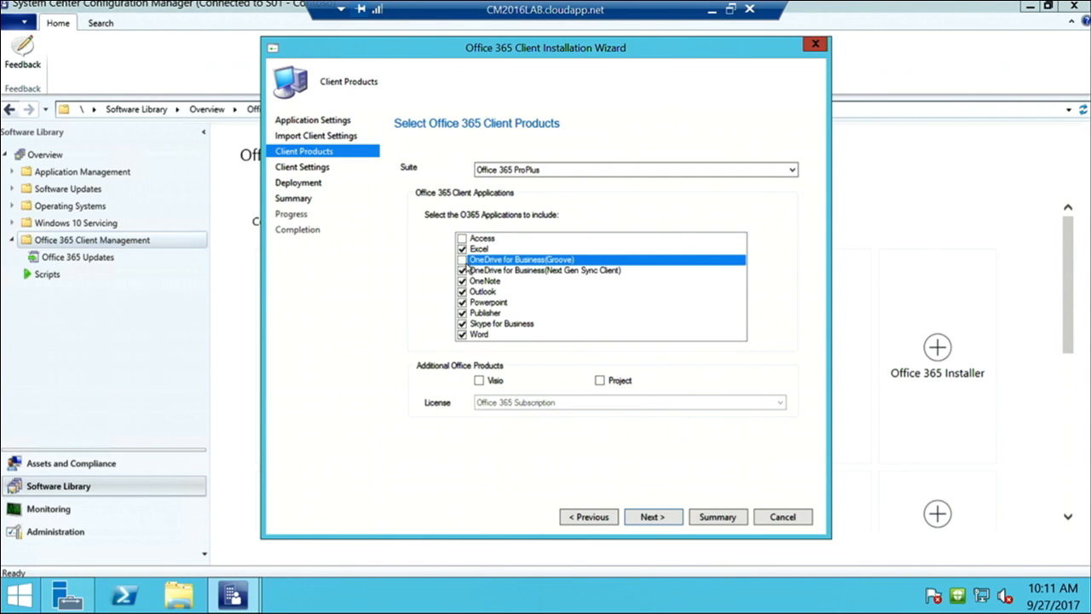
click(480, 381)
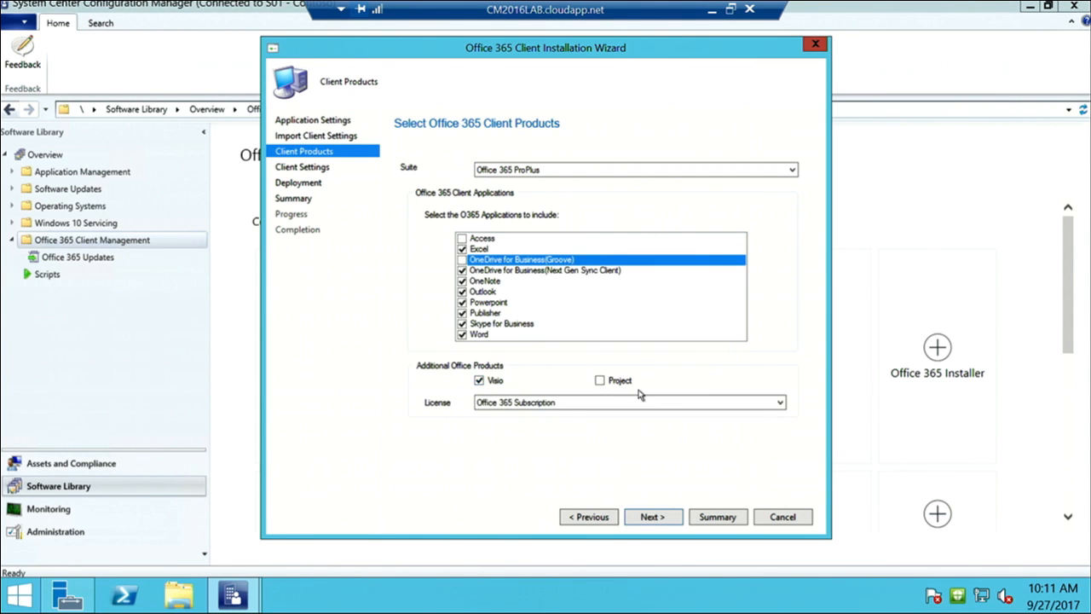
click(579, 410)
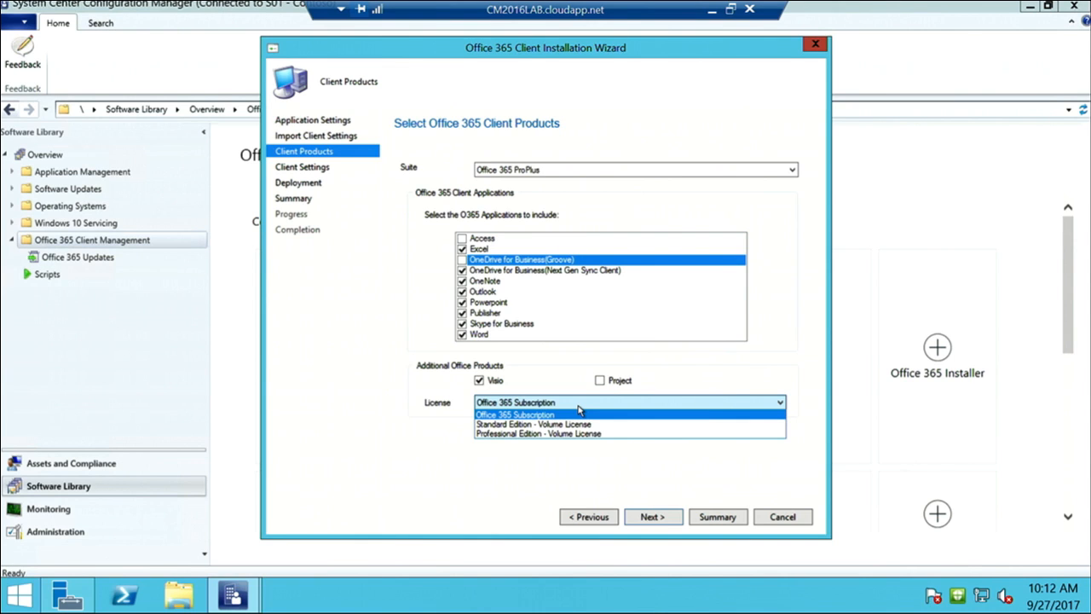
click(576, 376)
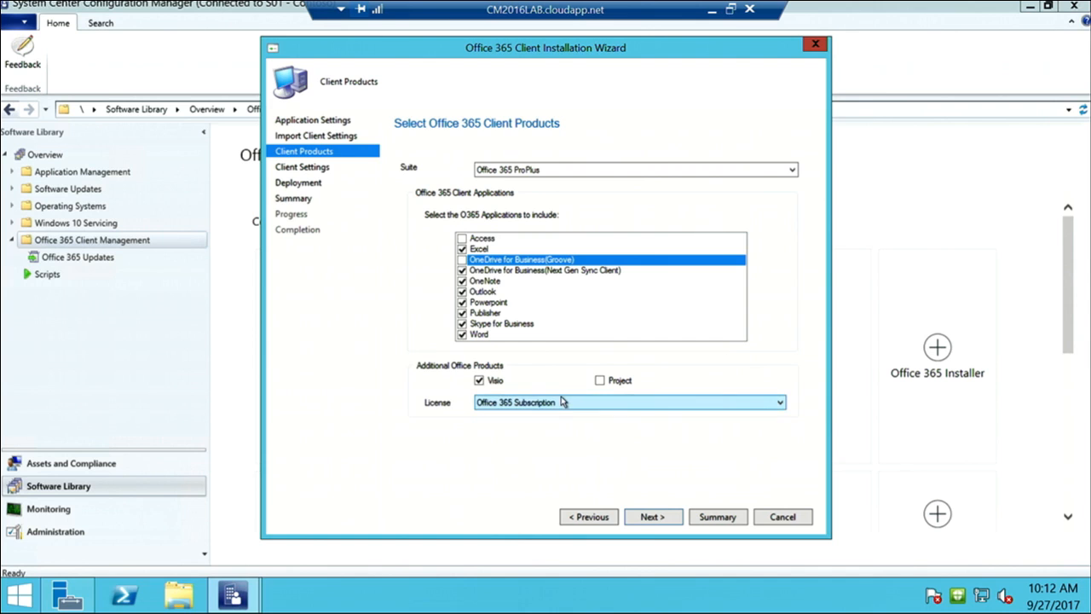
click(653, 520)
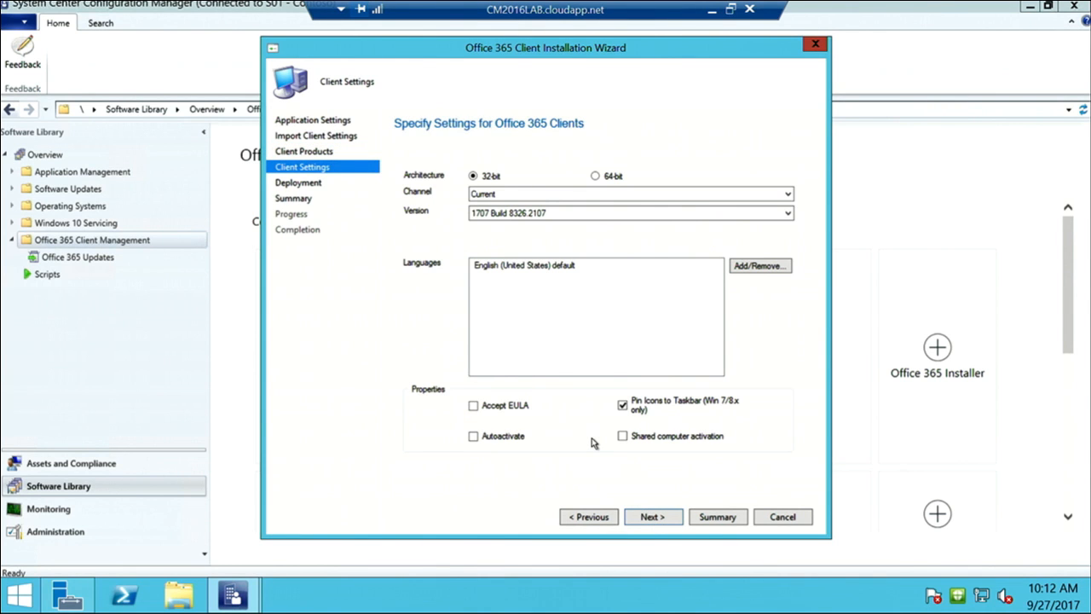
Set 64-bit architecture, Deferred channel, and version 1701 Build 7766.2099
click(595, 176)
click(595, 194)
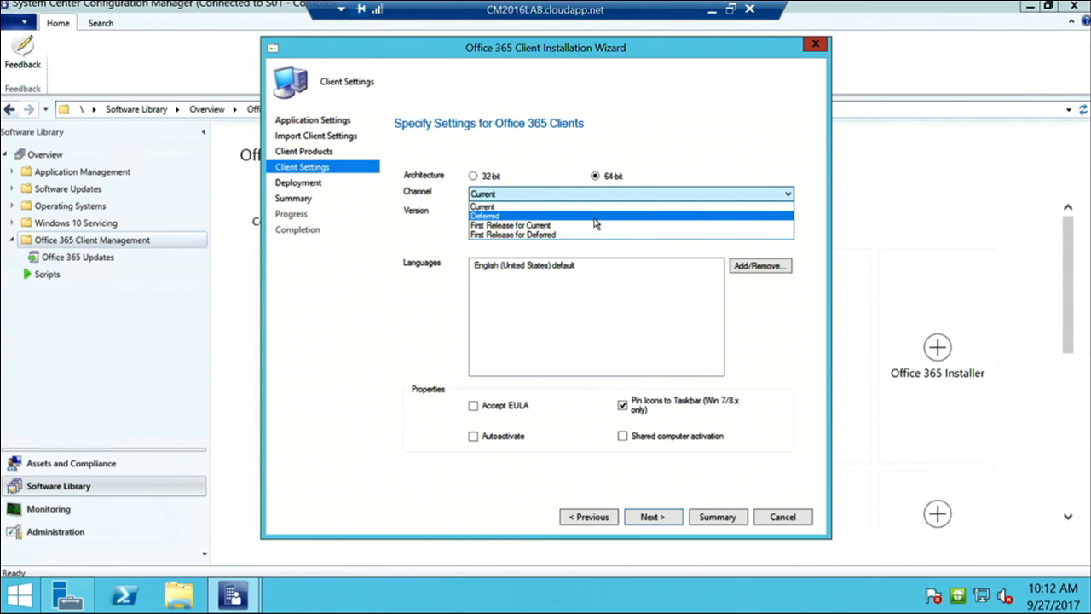
click(595, 218)
click(544, 213)
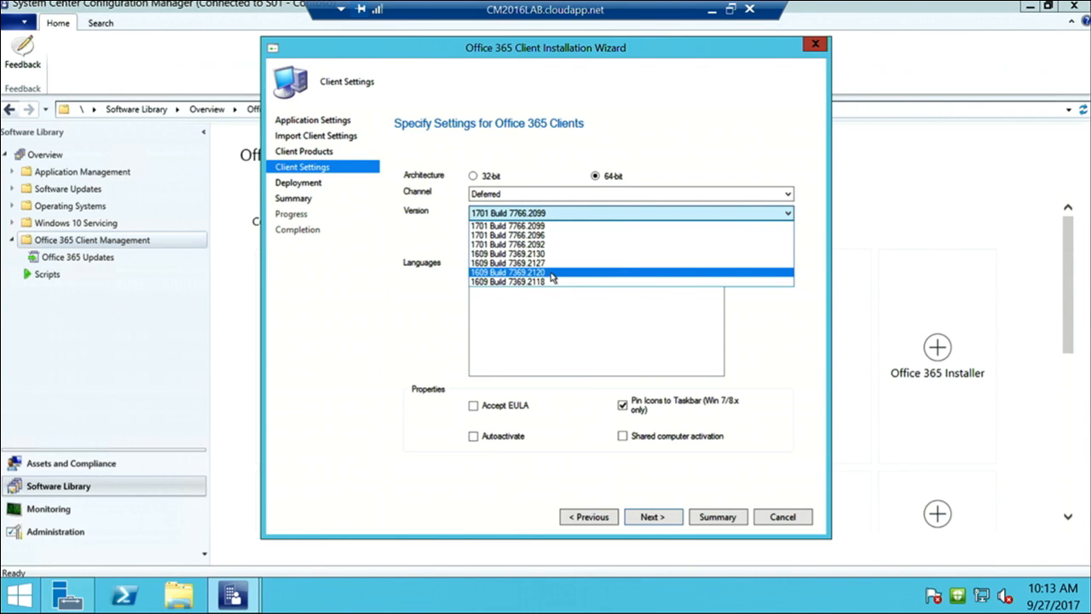
click(532, 154)
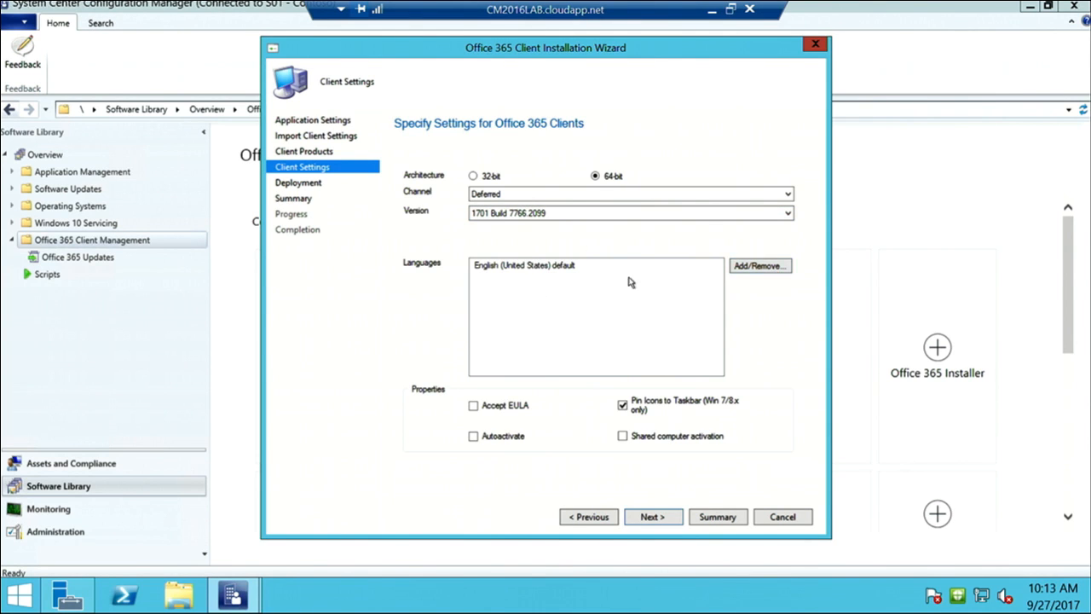
Add Spanish (Spain), German (Germany) and Gujarati (India), keeping English (United States) as default
click(774, 267)
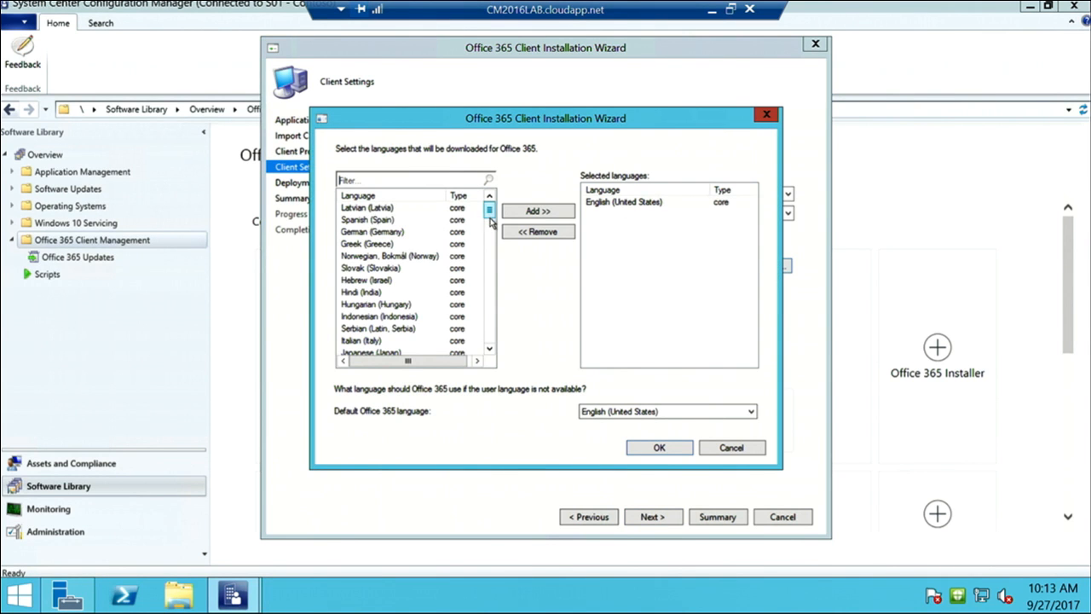
scroll(490, 219, down, 1)
drag(490, 219, 500, 347)
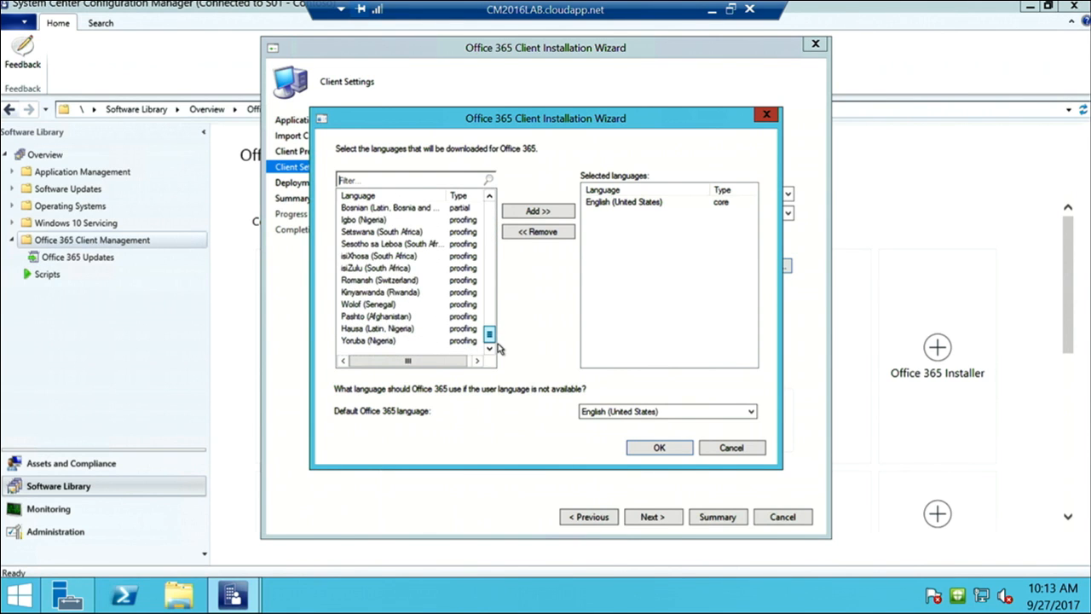
drag(500, 347, 490, 210)
click(387, 221)
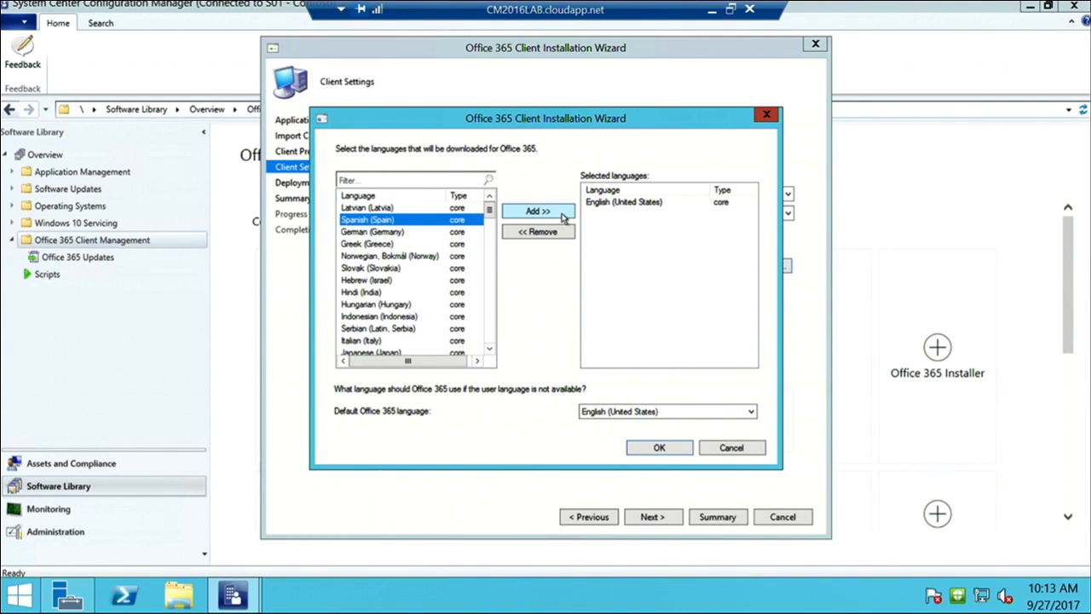
click(561, 214)
click(443, 281)
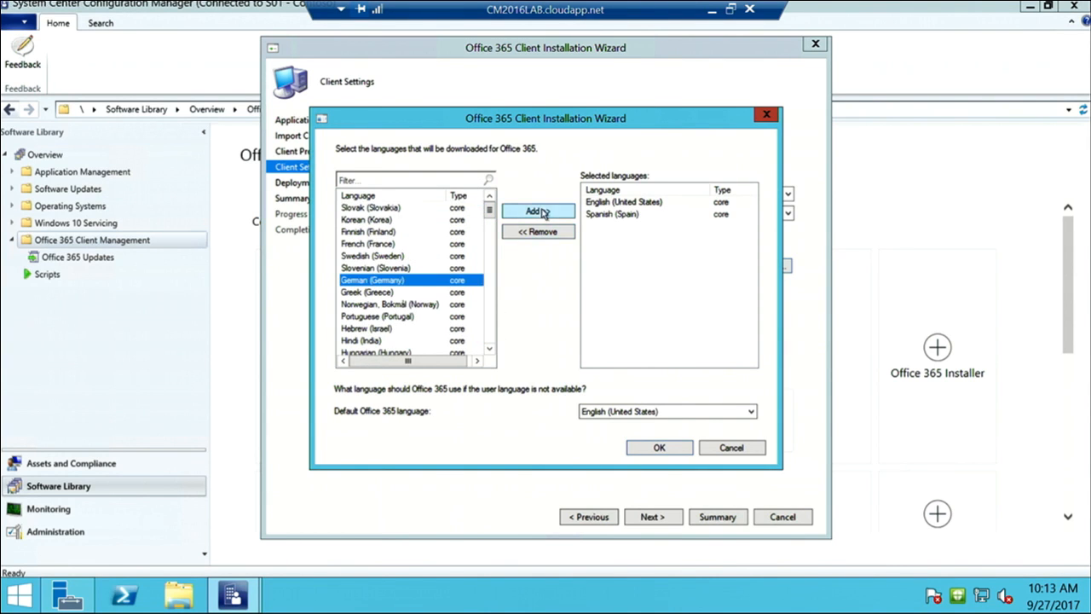
click(538, 211)
drag(490, 210, 491, 291)
click(467, 294)
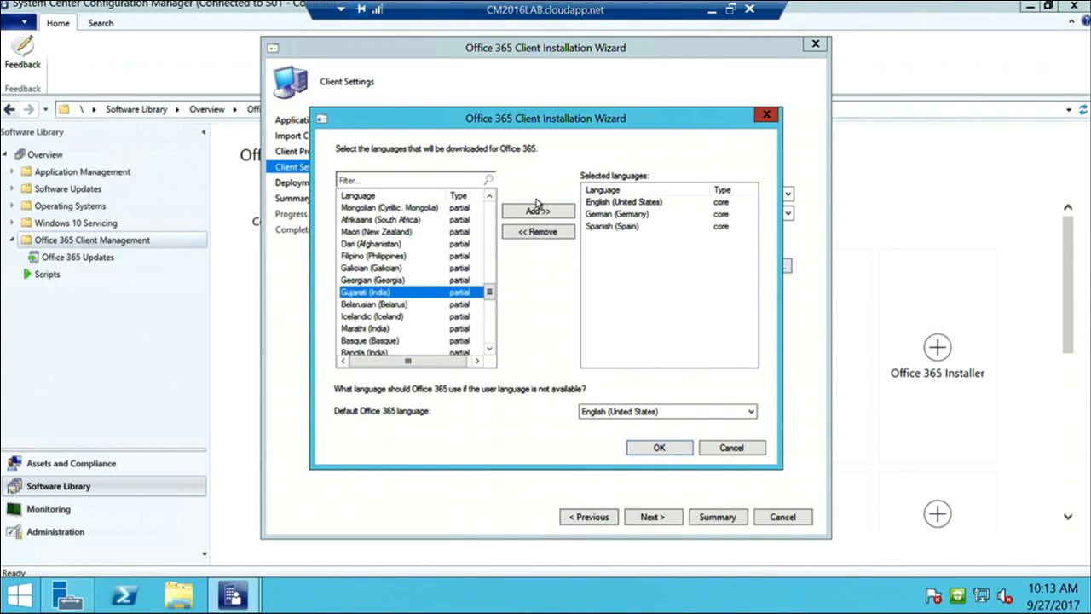
click(537, 211)
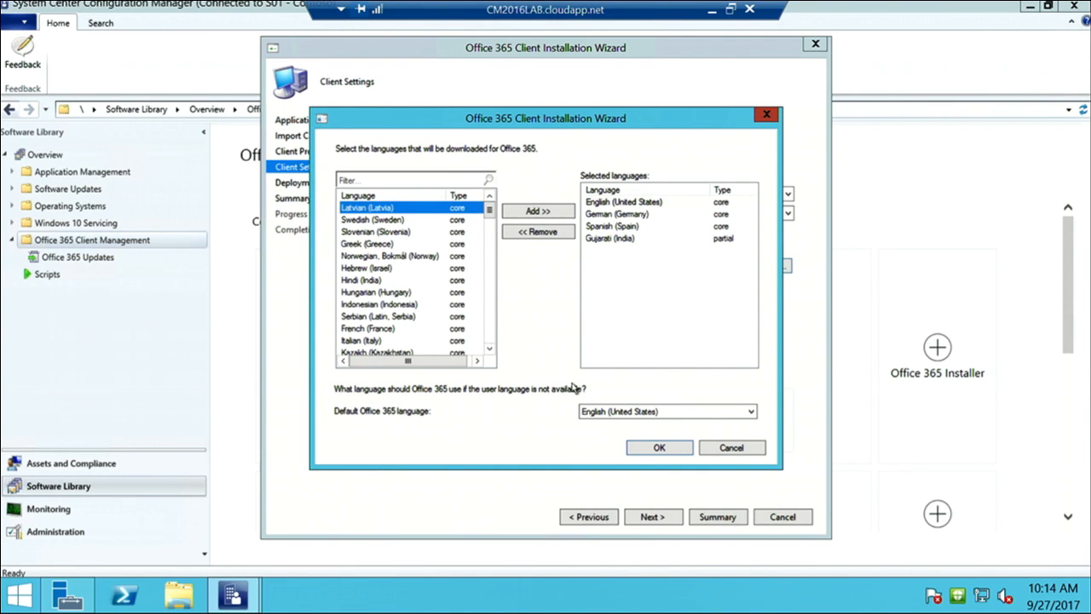
Open the Default Office 365 language dropdown to see the four selected languages
click(606, 415)
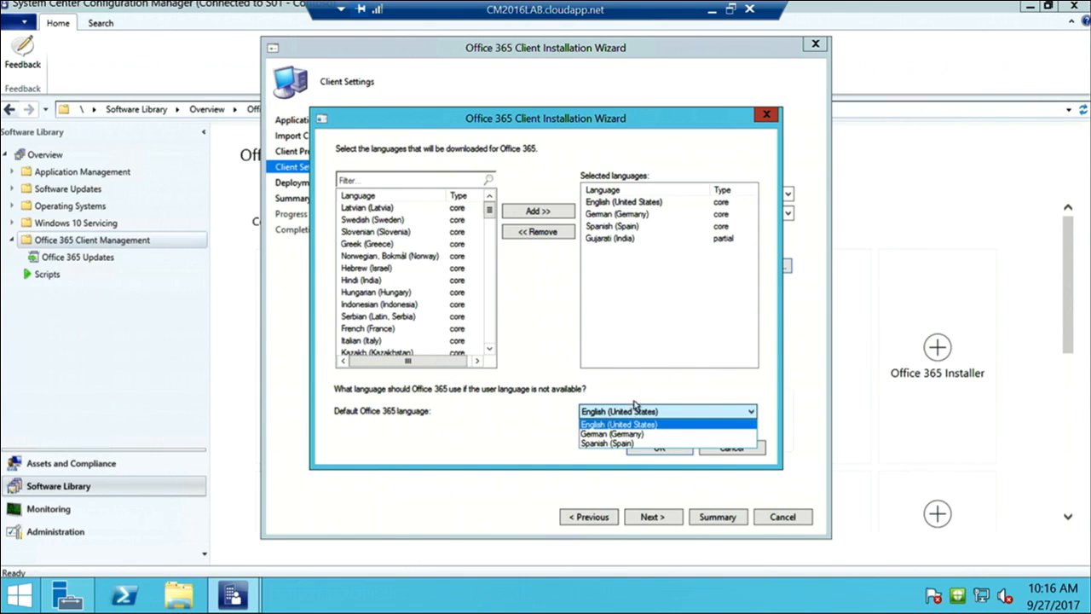
Keep English (United States) as the default Office 365 language and confirm the four languages
click(640, 408)
click(661, 448)
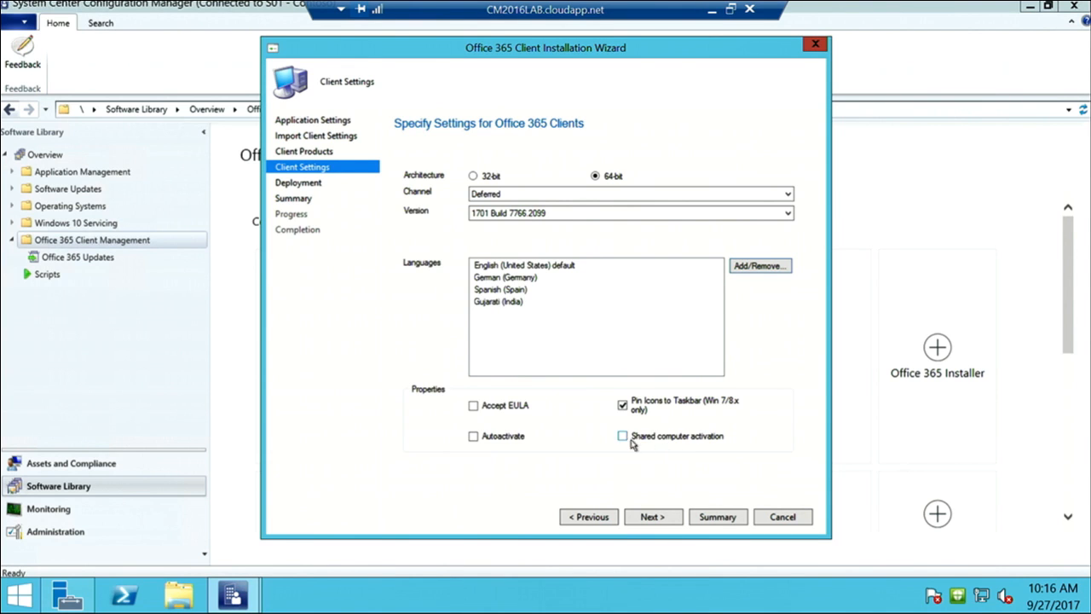
Accept the Office 365 license terms so Accept EULA is enabled
click(473, 406)
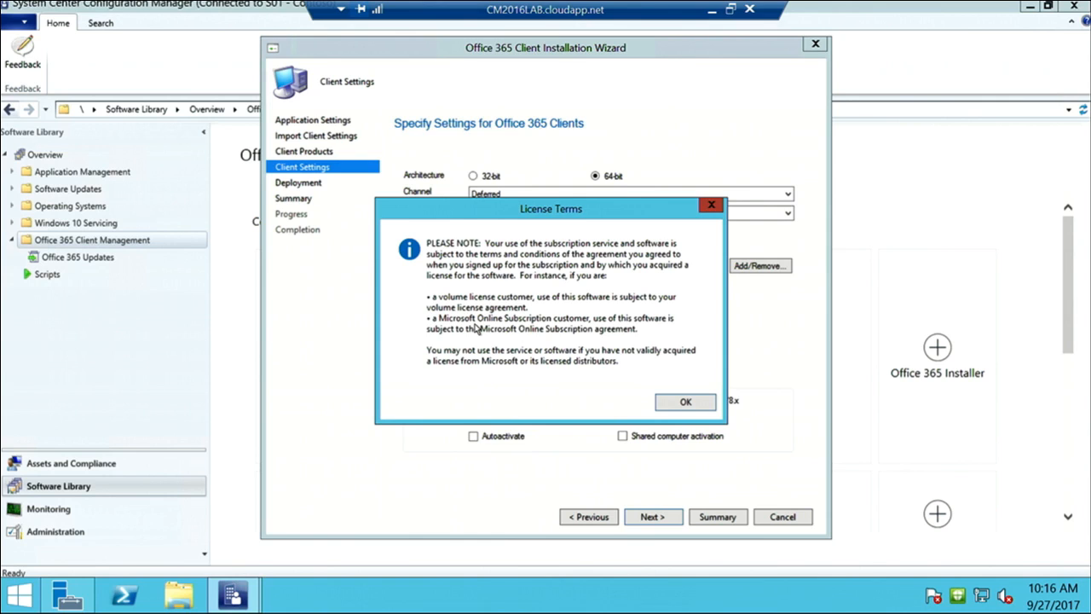
click(686, 403)
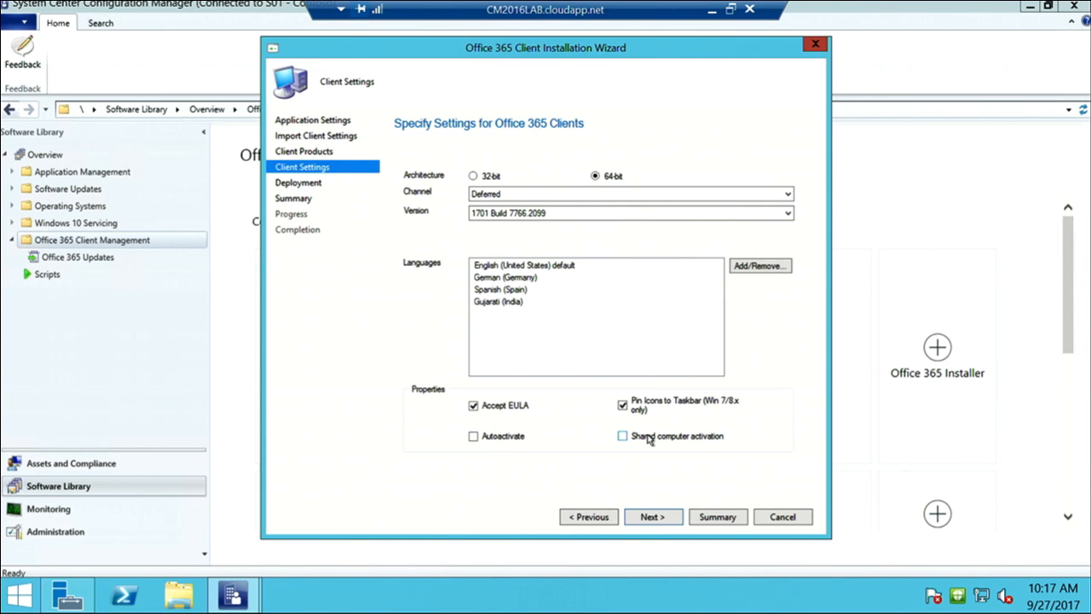
Advance to the Deployment page, leaving 'Deploy application now' at No
click(652, 516)
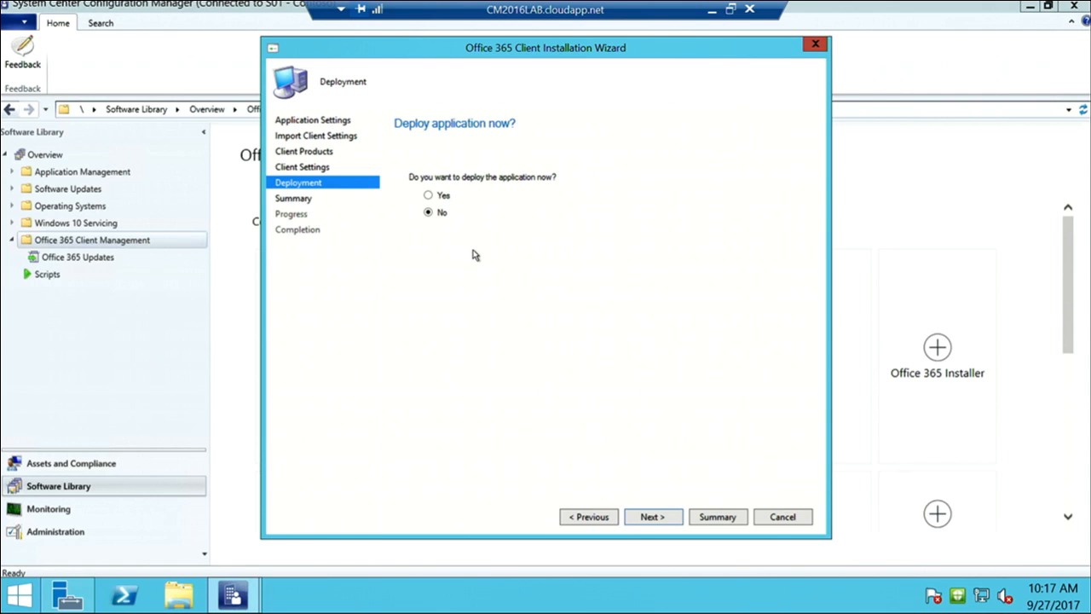
Show the Summary for ProPlus - Finance team: 64-bit, Deferred channel, version 16.0.7766.2099
click(648, 517)
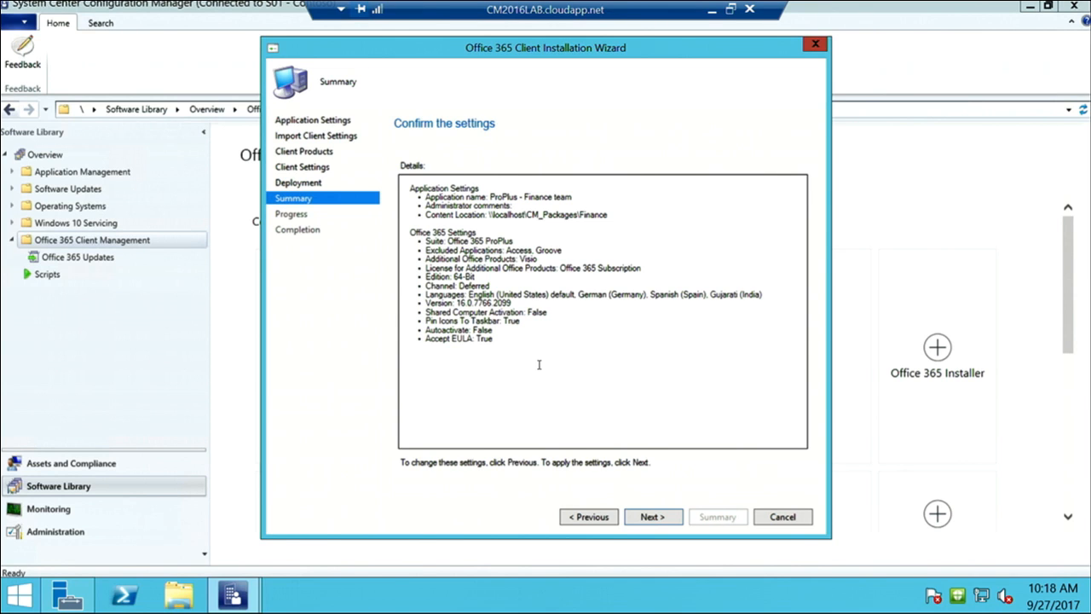
Cancel the Office 365 client wizard, discarding its unsaved changes
click(781, 520)
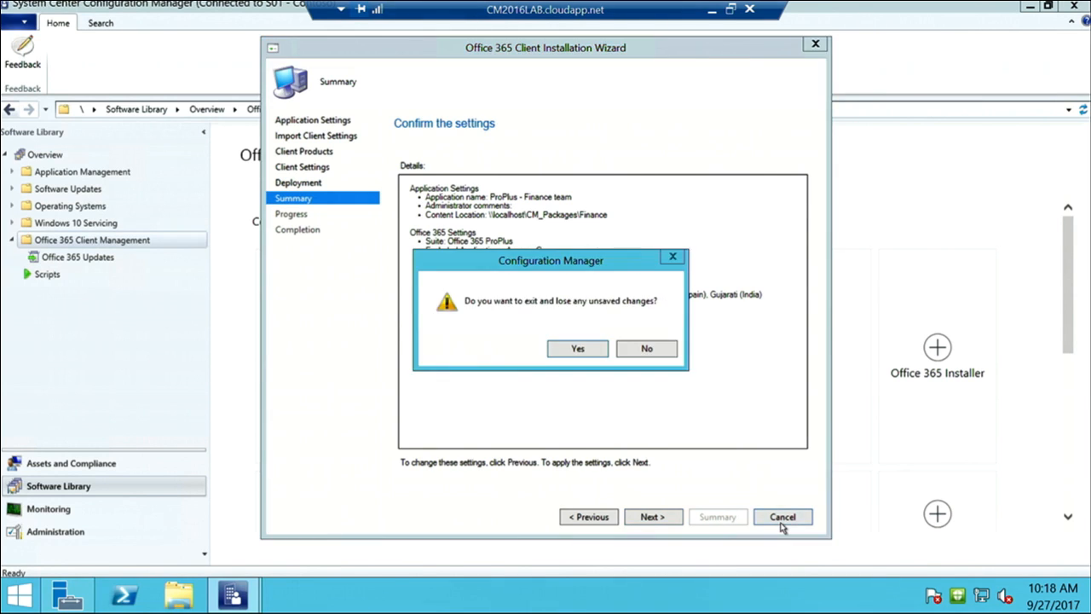
click(578, 349)
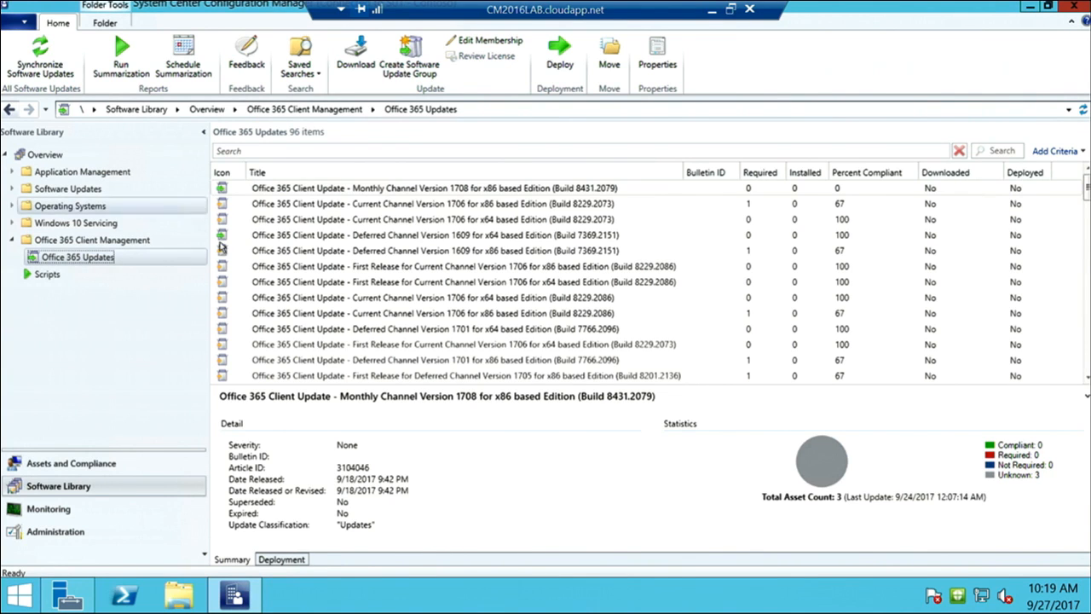
Return to Application Management's Office 365 Updates list and sort the 96 updates by icon
click(206, 174)
click(78, 258)
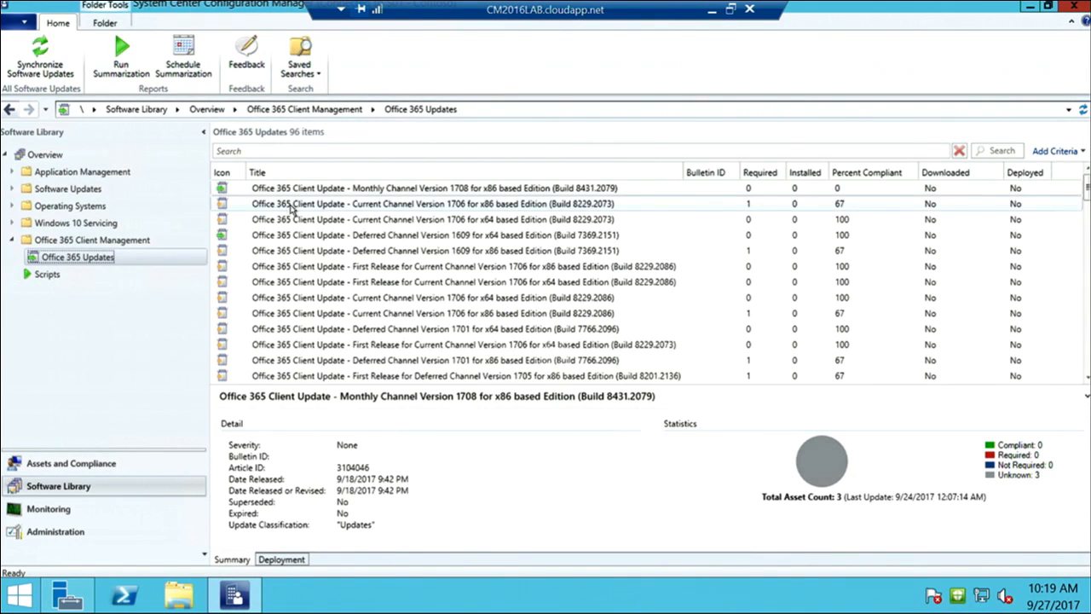
click(312, 190)
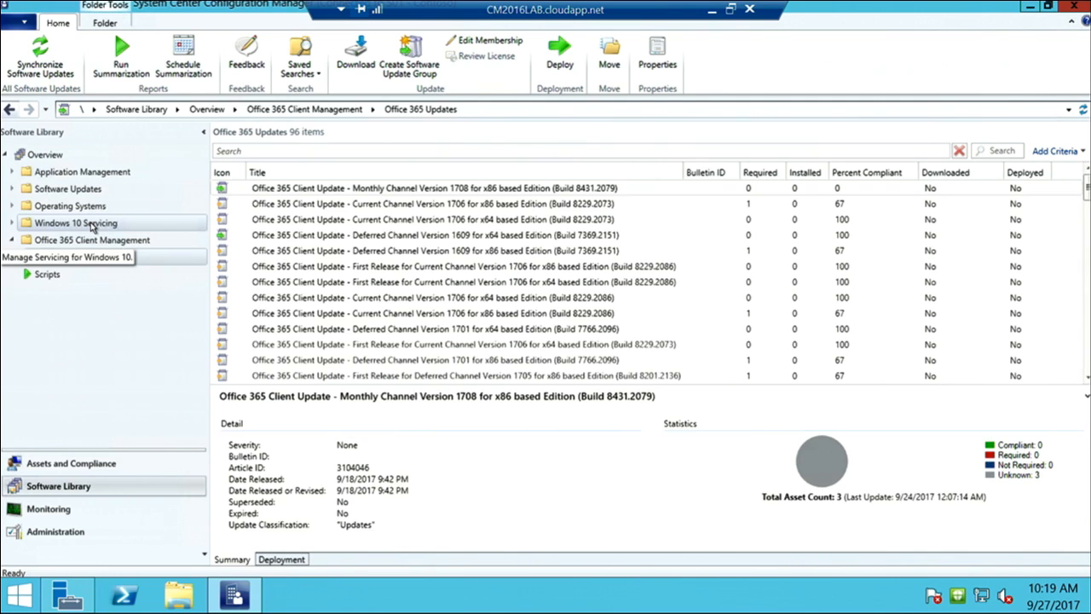
click(223, 173)
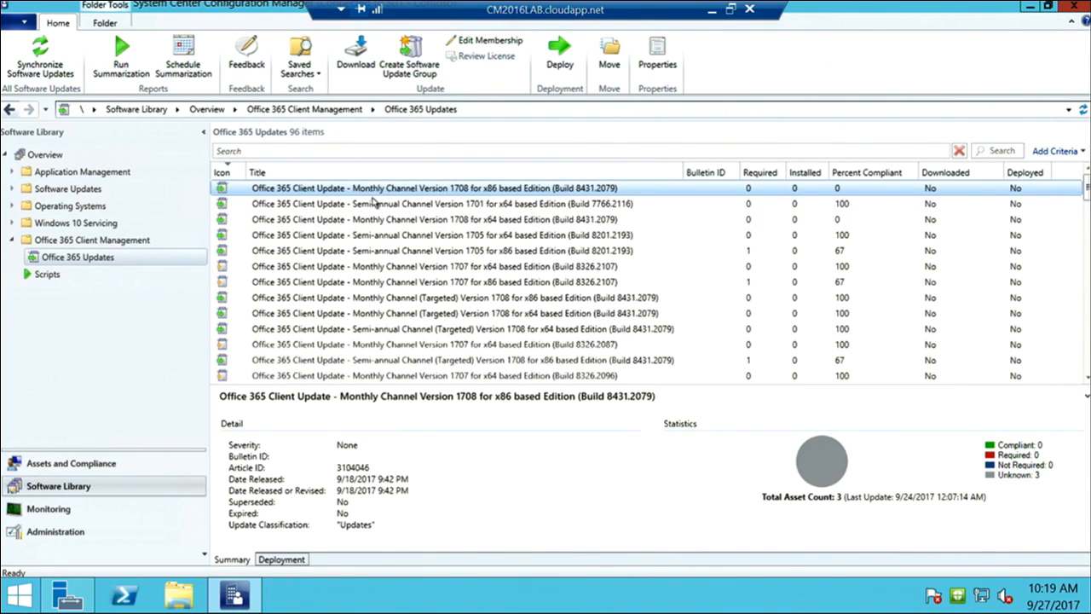
Deploy the Semi-annual Channel Version 1701 x64 update (Build 7766.2116)
click(373, 206)
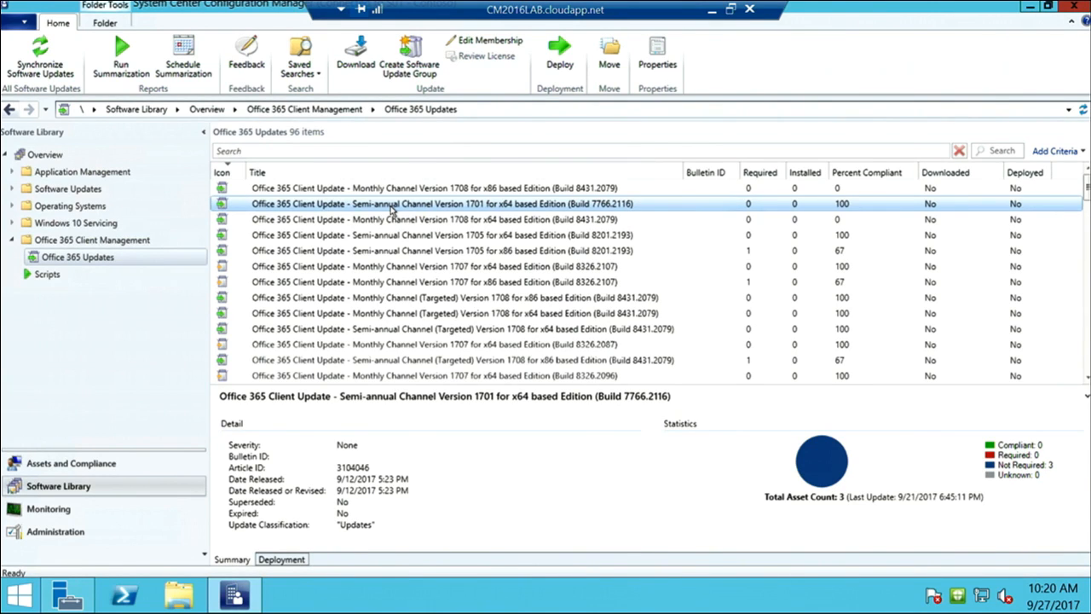
right_click(365, 209)
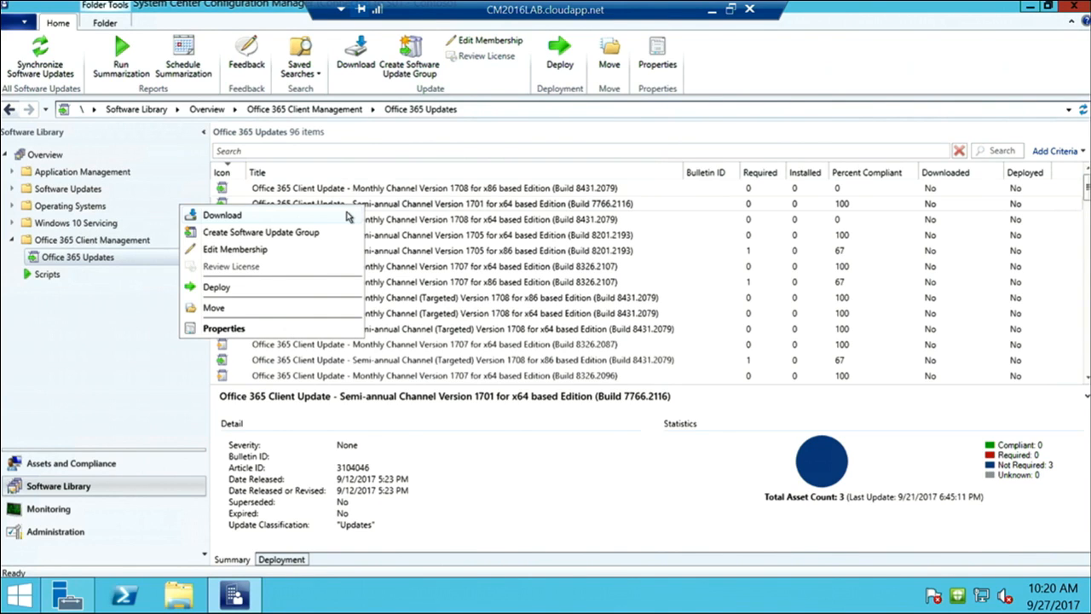
click(266, 292)
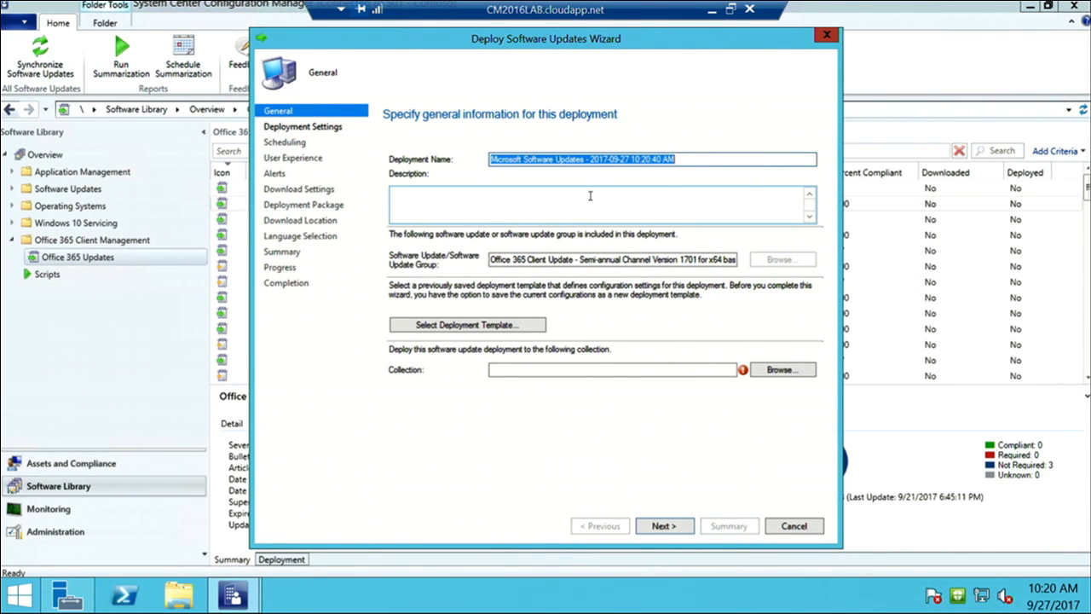
Target the Finance Deferred collection and keep default settings through to the deployment package page
click(801, 372)
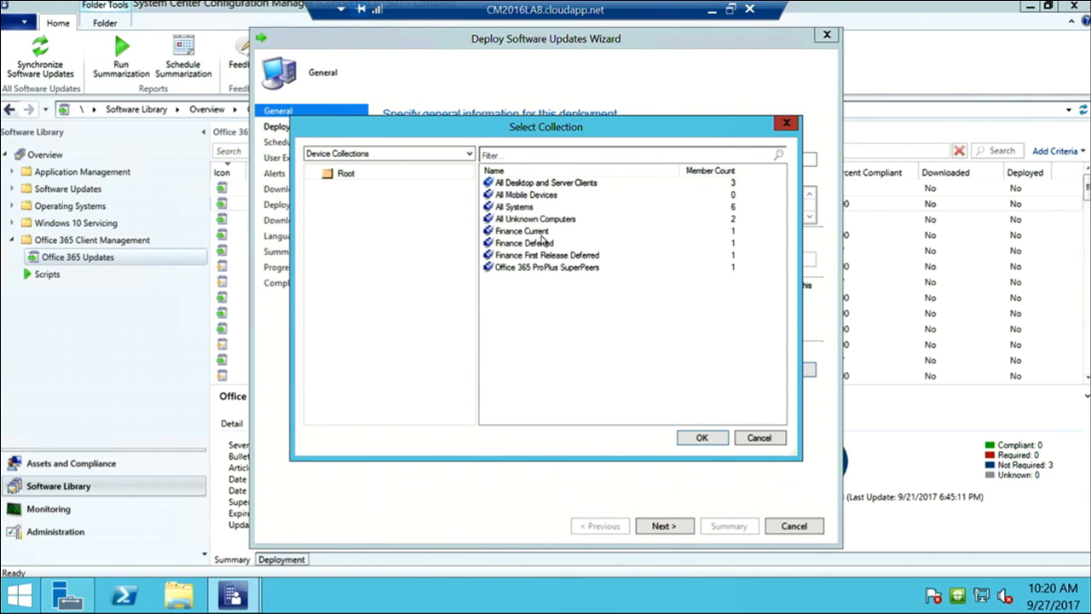
click(543, 243)
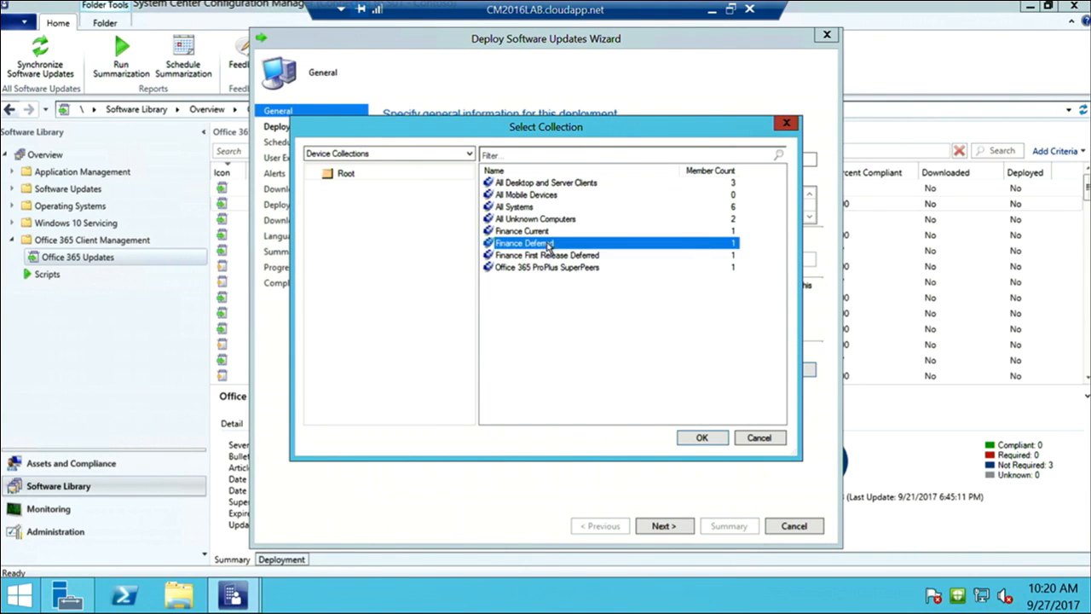
click(706, 439)
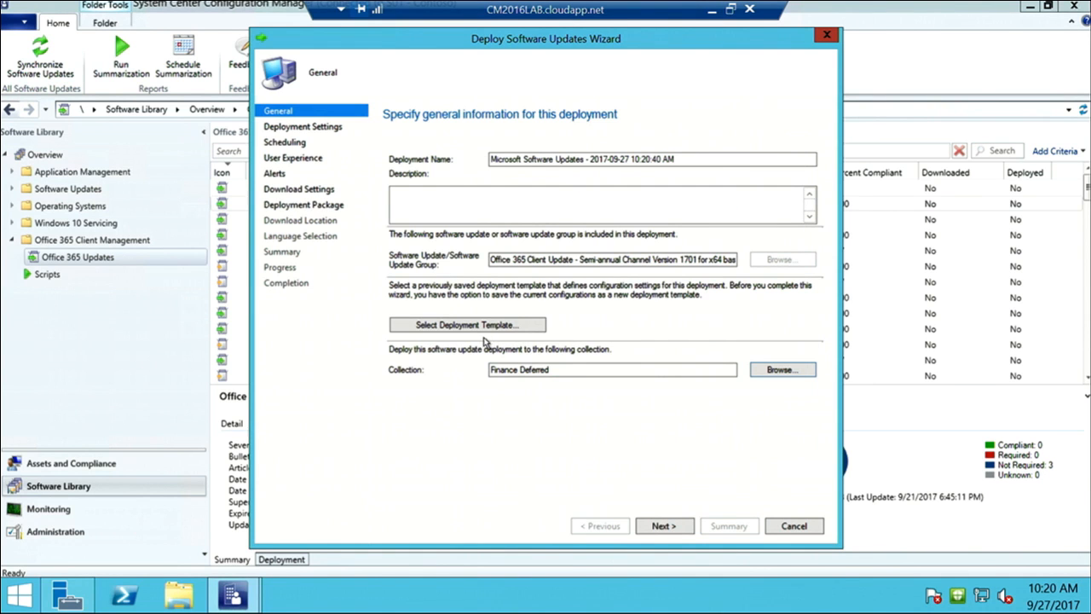
click(659, 528)
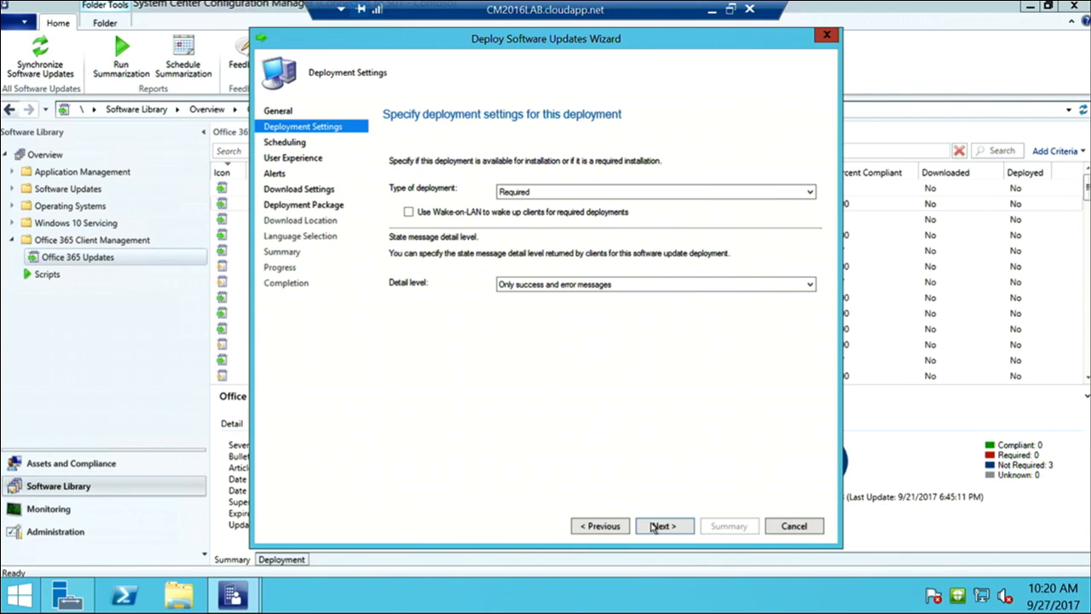
click(653, 527)
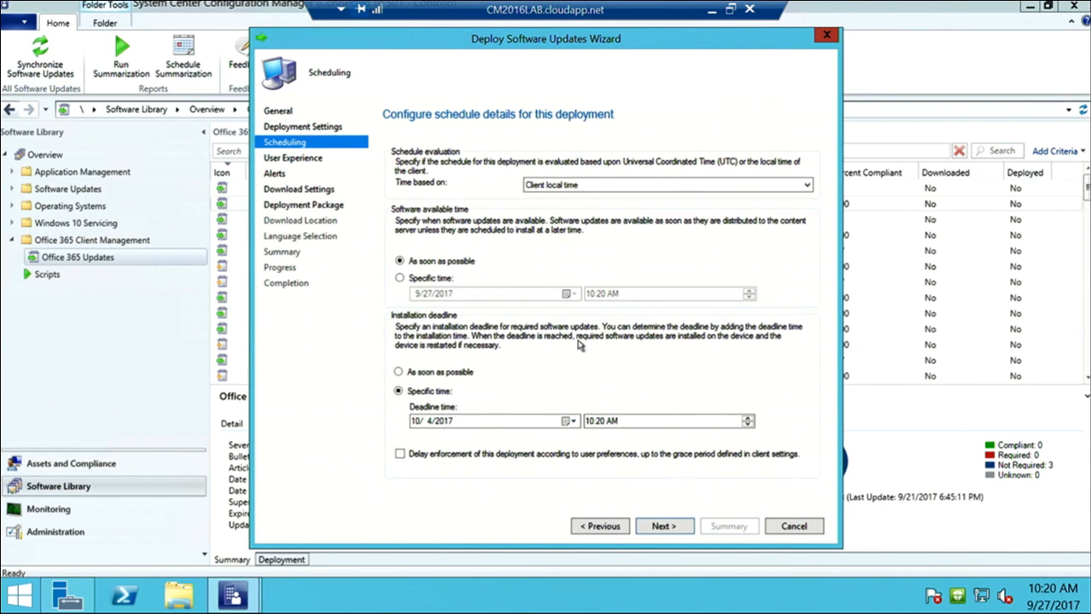
click(662, 529)
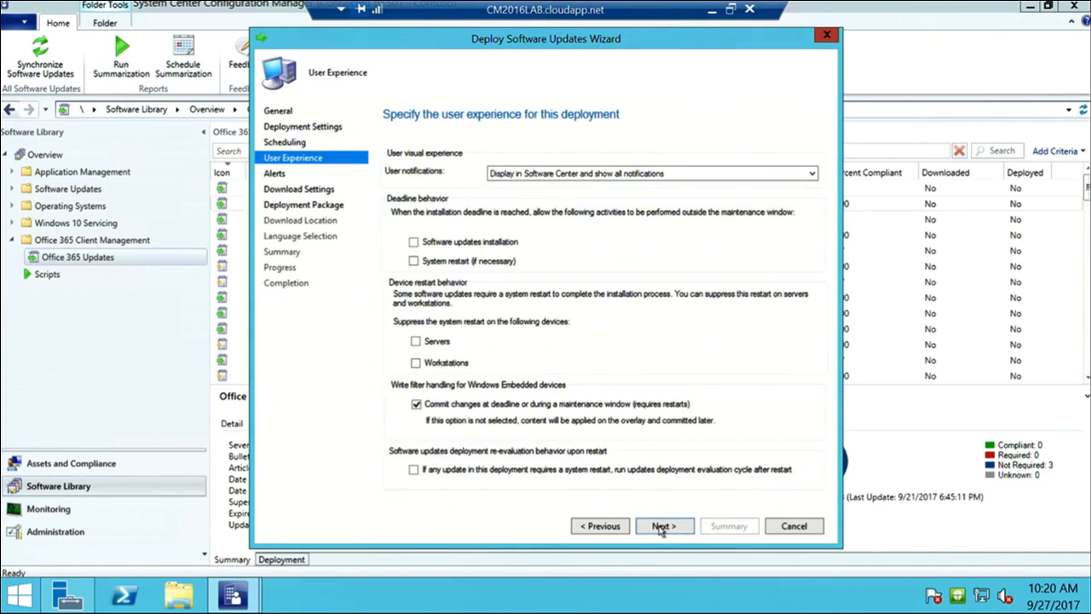
click(661, 529)
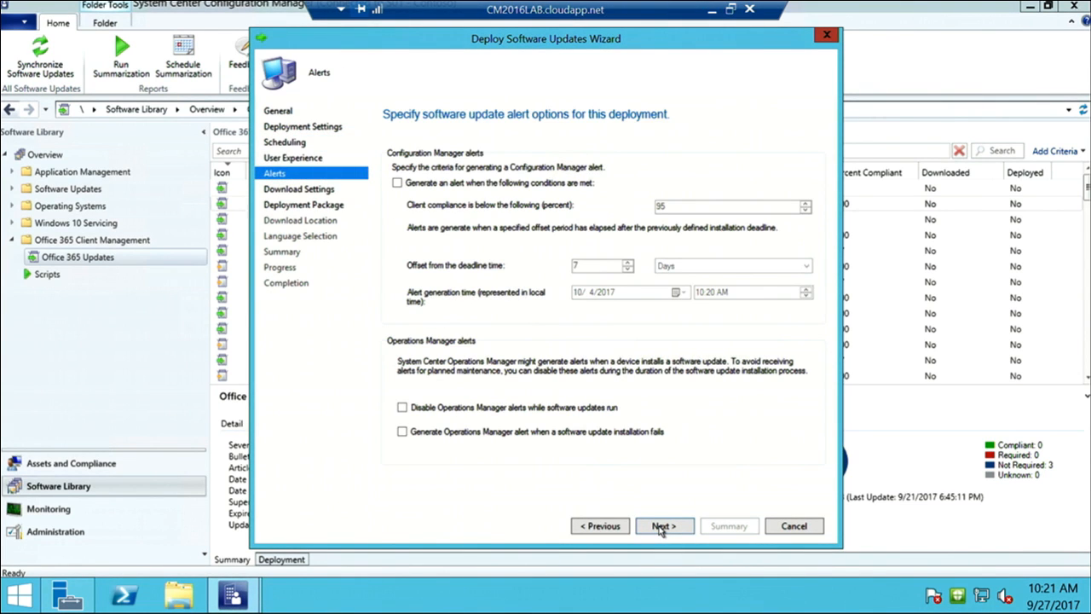
click(661, 530)
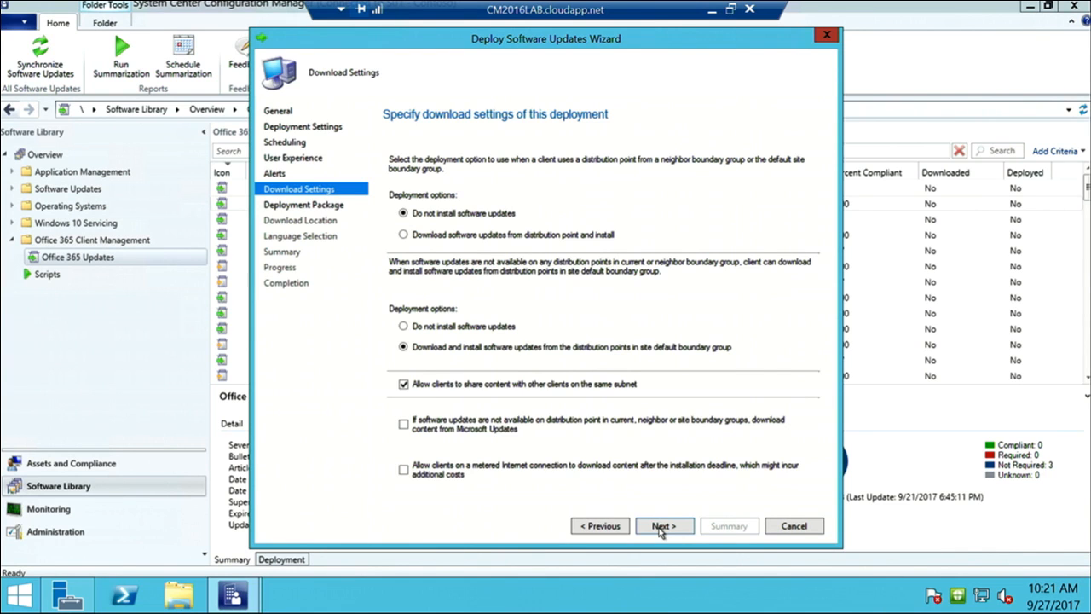
click(661, 529)
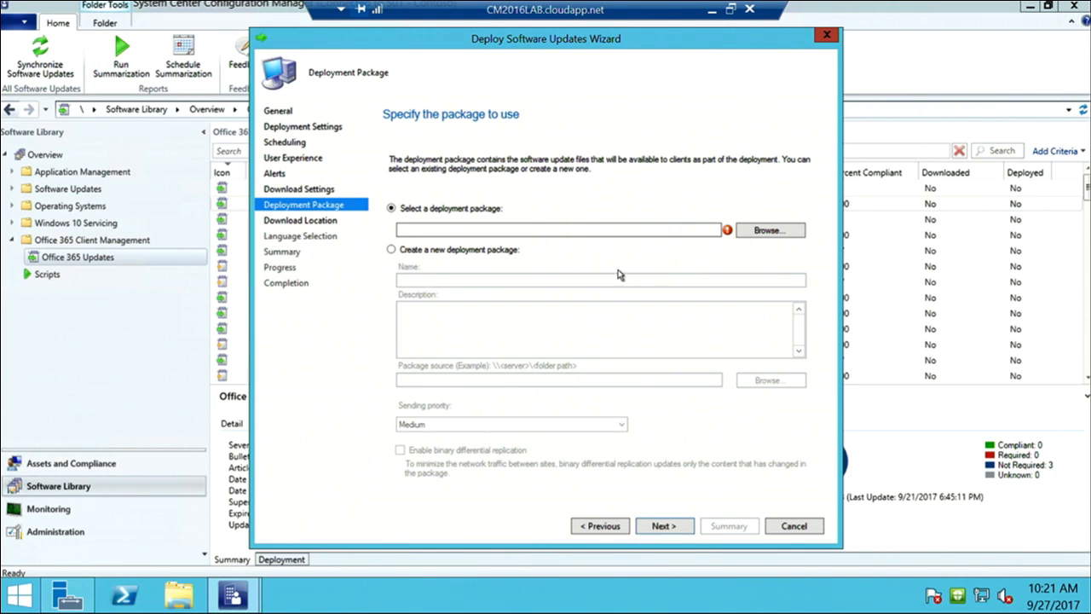
Use the existing Finance Current deployment package and continue to Language Selection
click(768, 231)
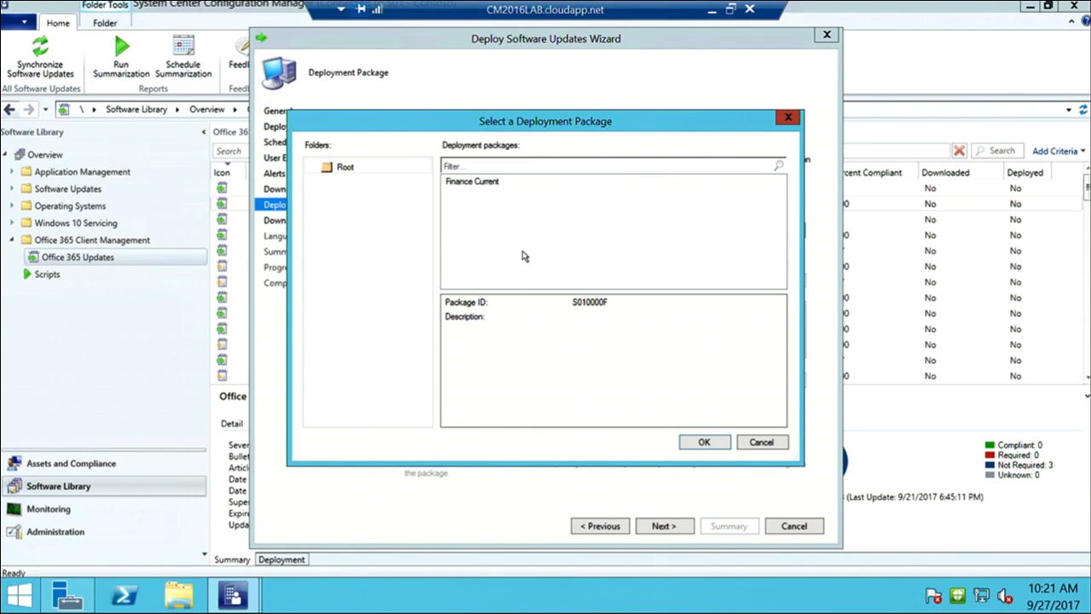
click(498, 185)
click(702, 441)
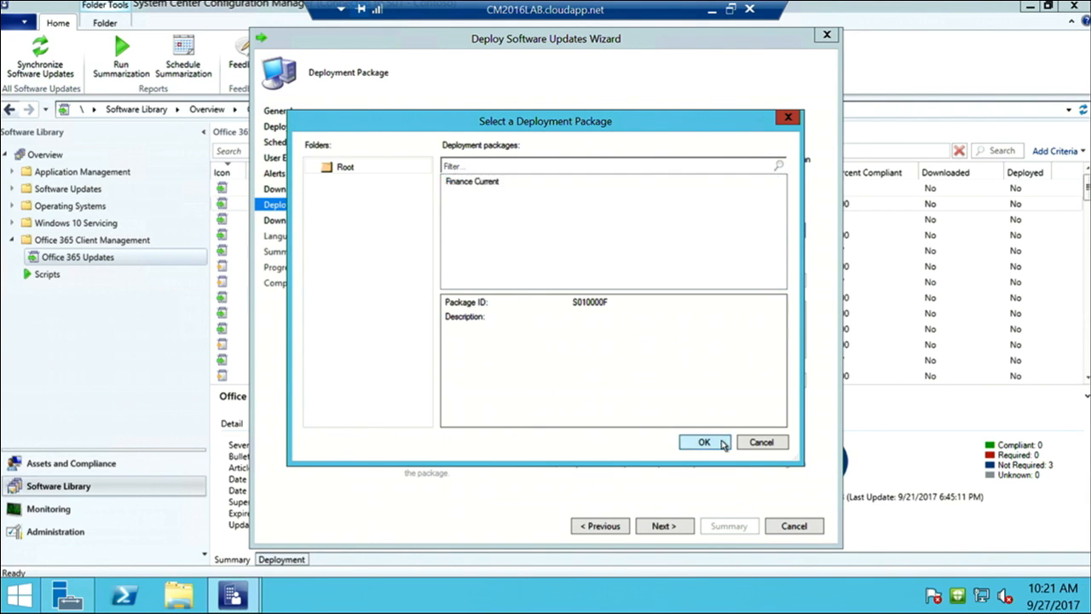
click(656, 523)
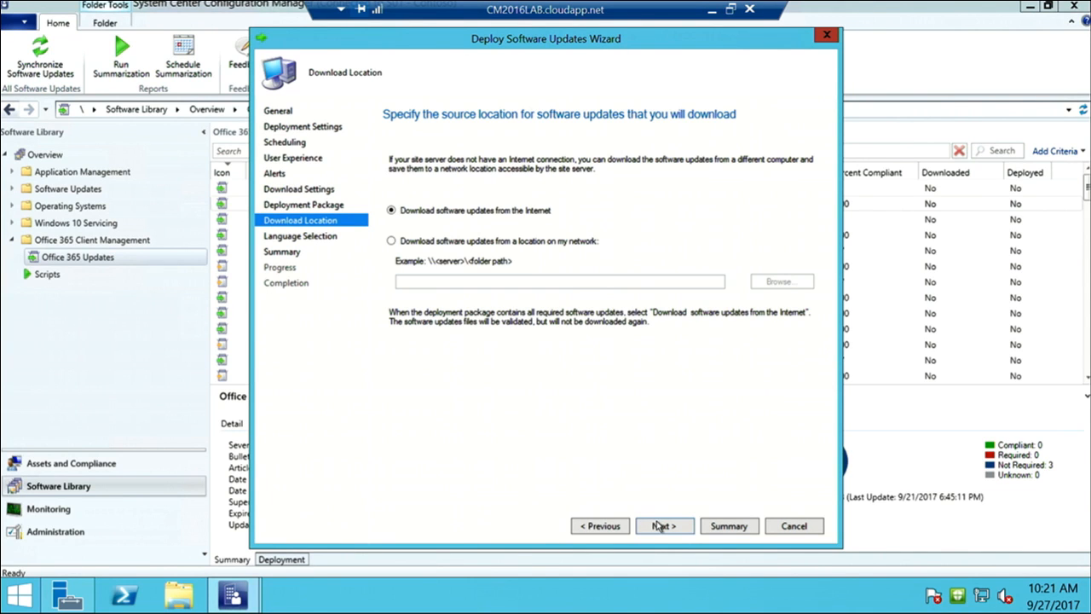
click(658, 525)
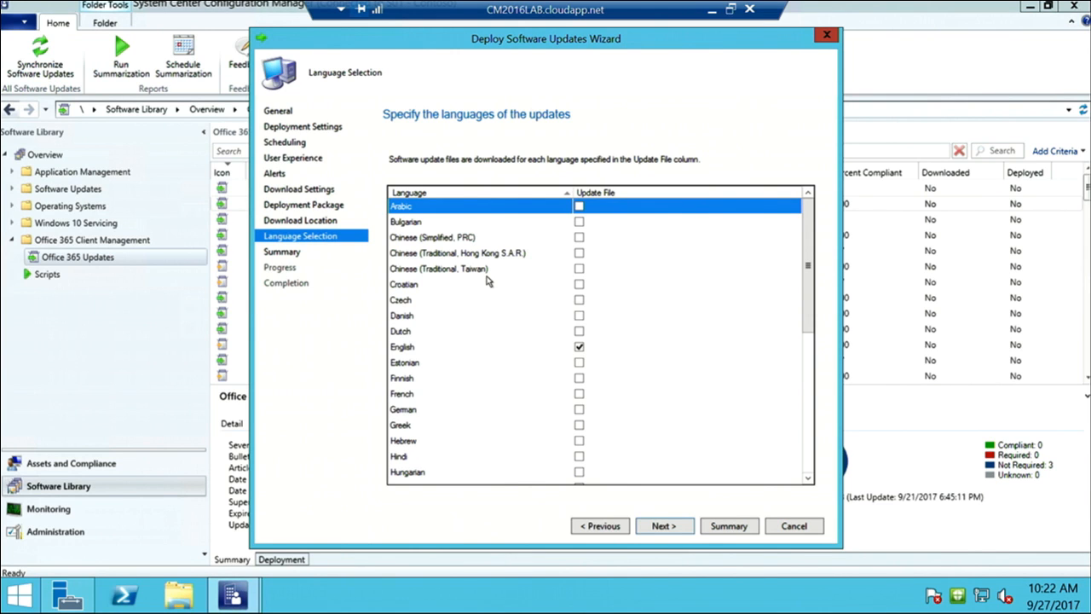
Tick Chinese (Traditional, Taiwan) and Czech for update file downloads
click(580, 253)
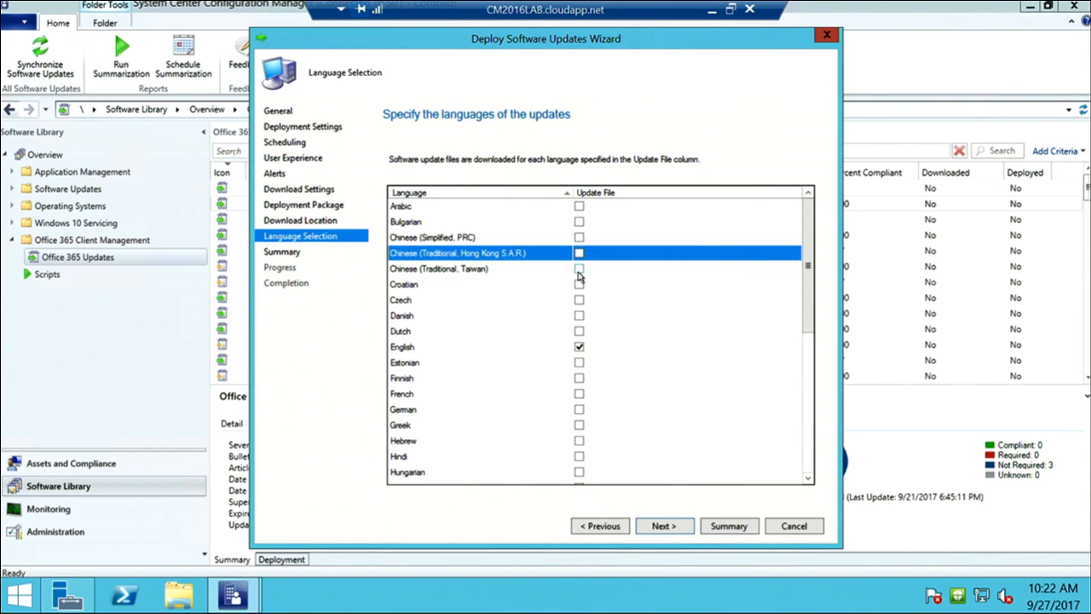
click(579, 269)
click(580, 269)
double_click(579, 300)
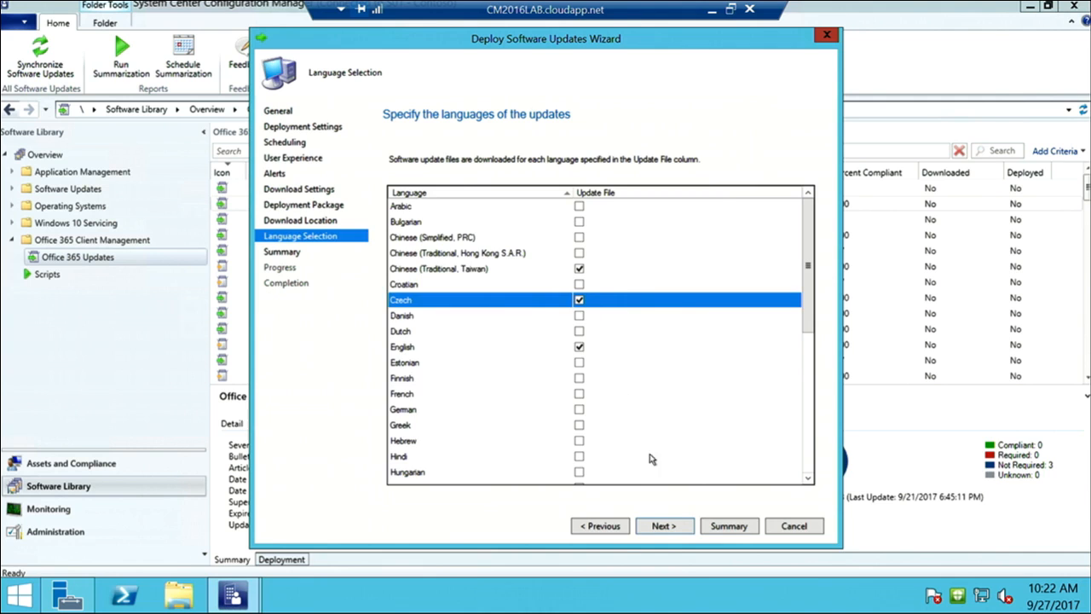
Review the deployment summary, then exit the wizard without saving
click(663, 526)
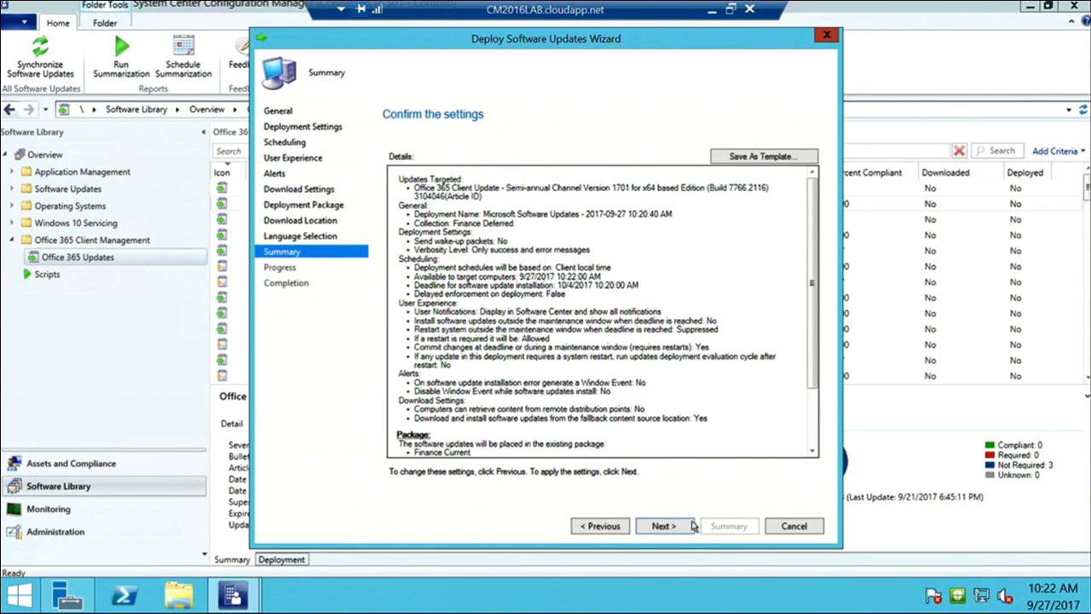
click(816, 532)
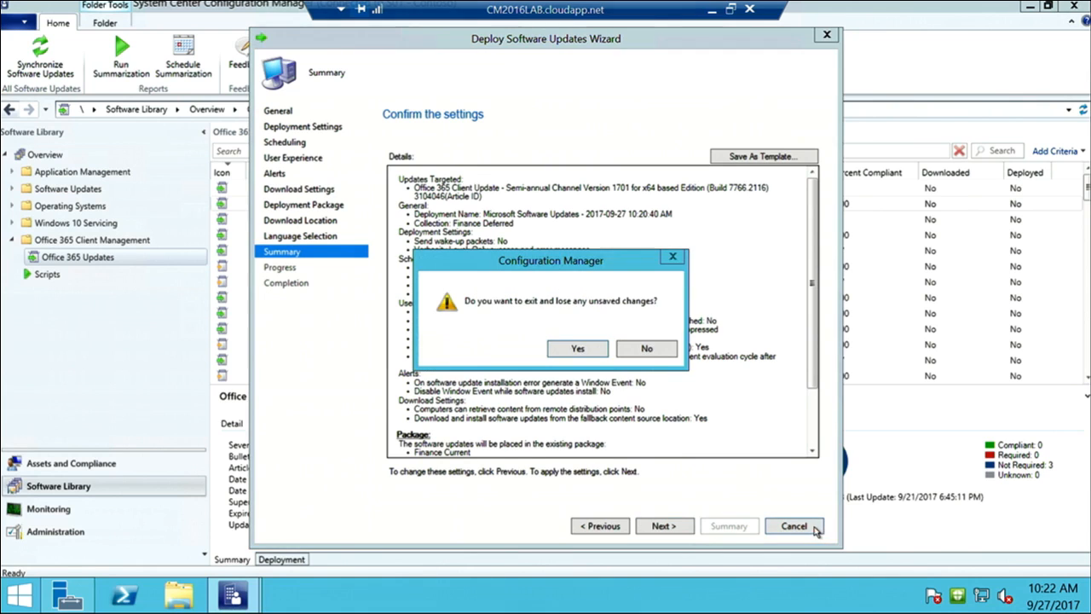
click(577, 349)
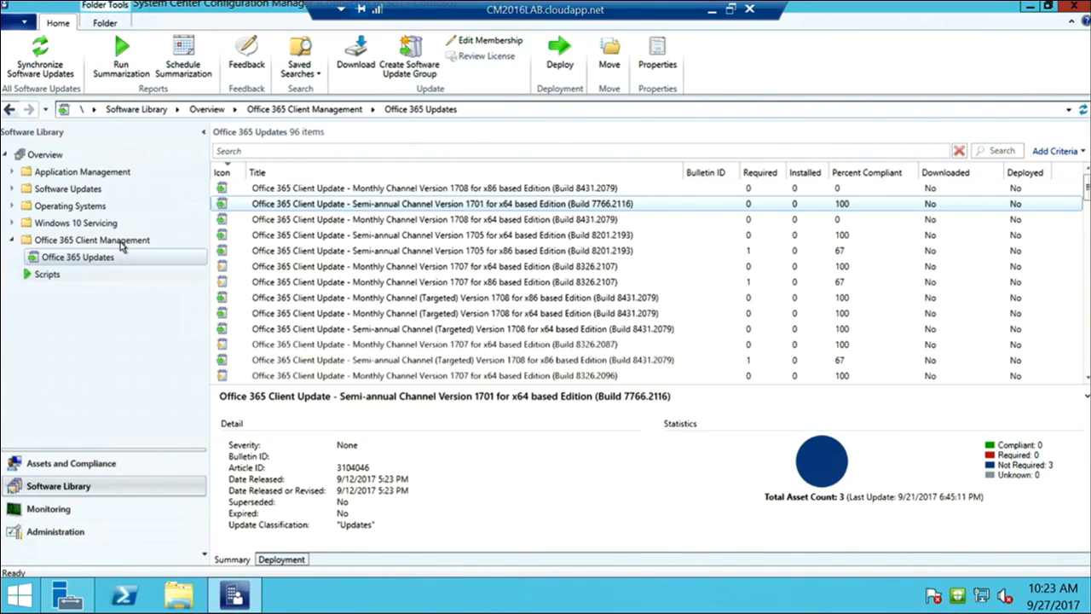
From the Office 365 Client Management dashboard, start a new automatic deployment rule named 'Finance - SAC'
click(120, 241)
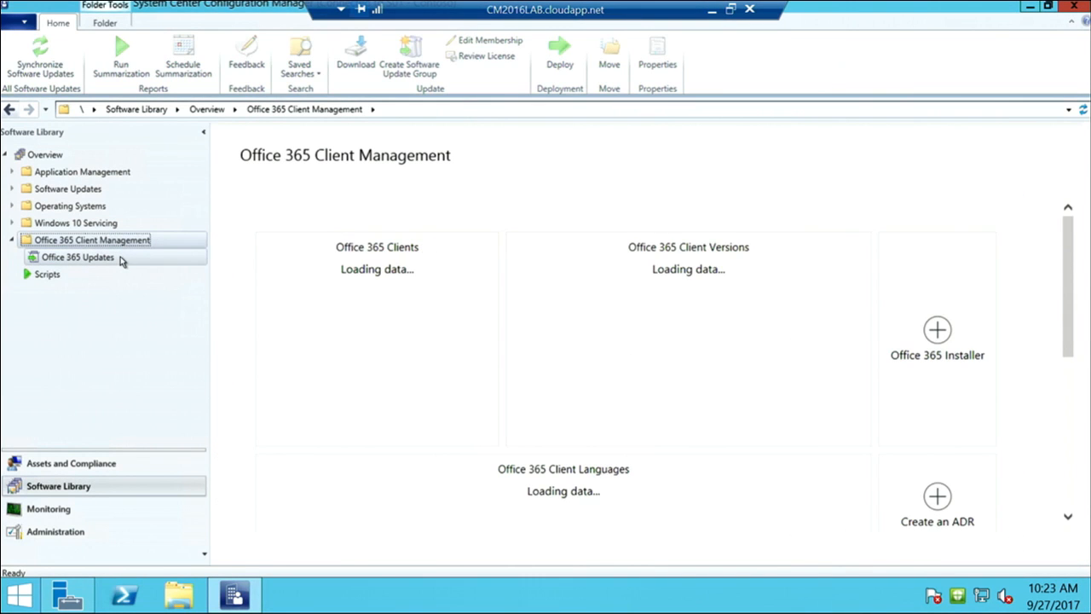
drag(1071, 275, 1057, 356)
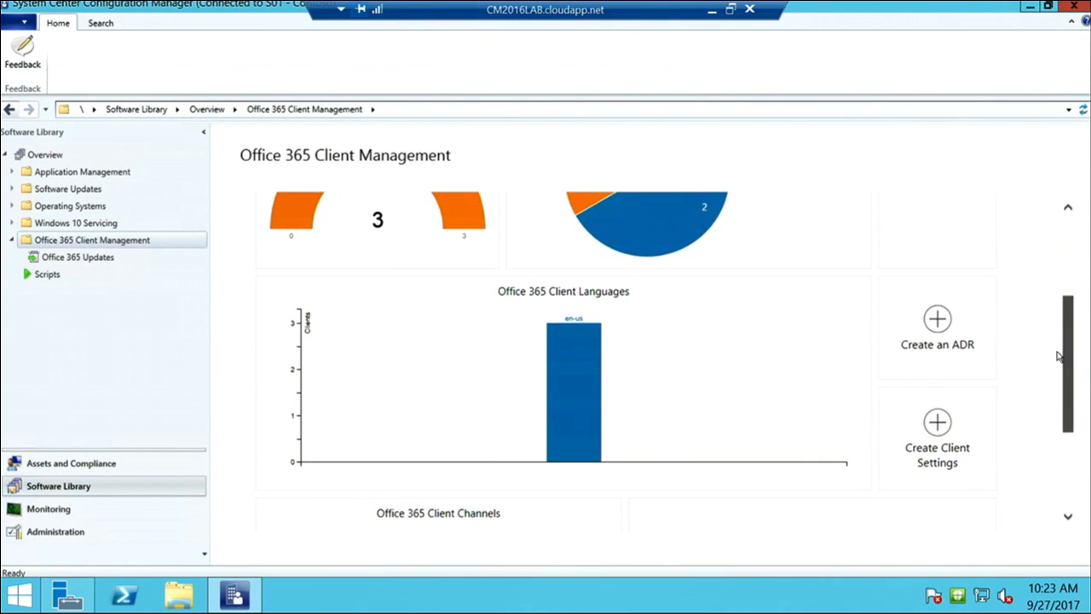
click(921, 339)
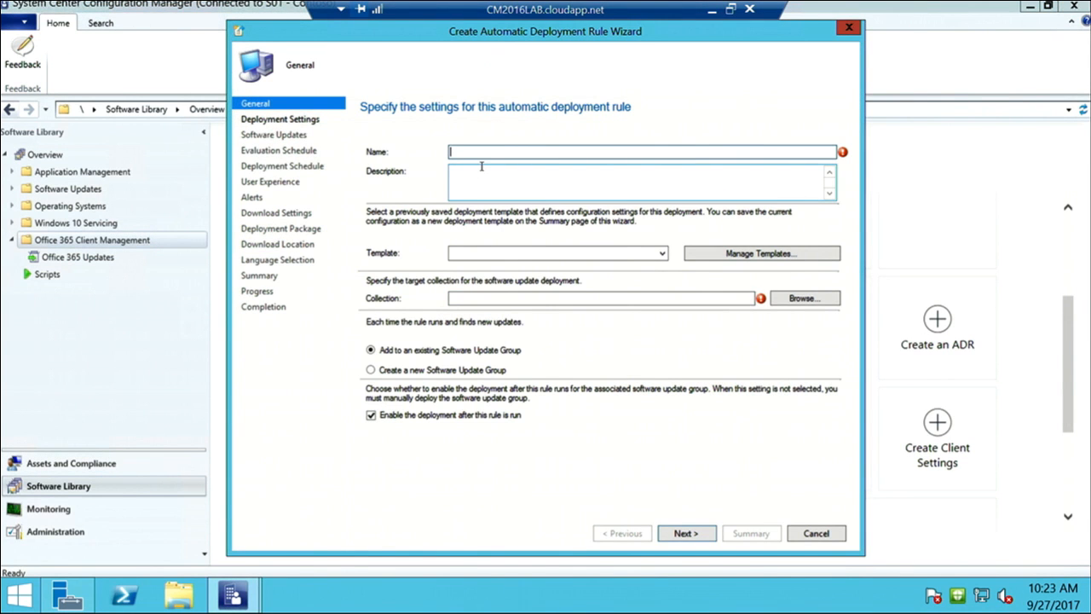
text(Finance - SAC)
Target the rule at the Finance Deferred collection and advance to the software updates filter page
click(802, 297)
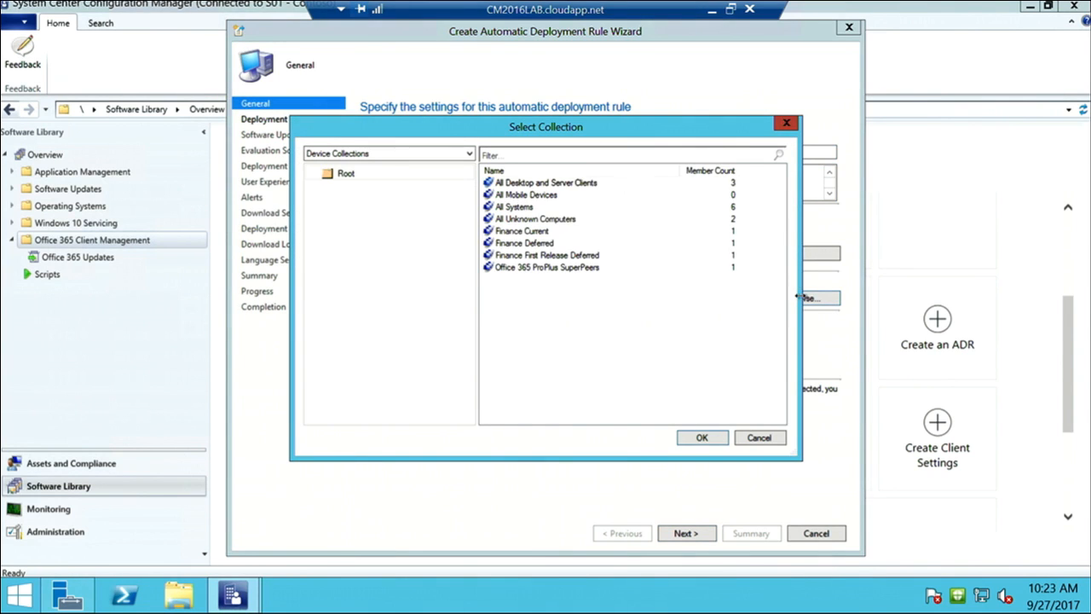
click(543, 244)
click(702, 437)
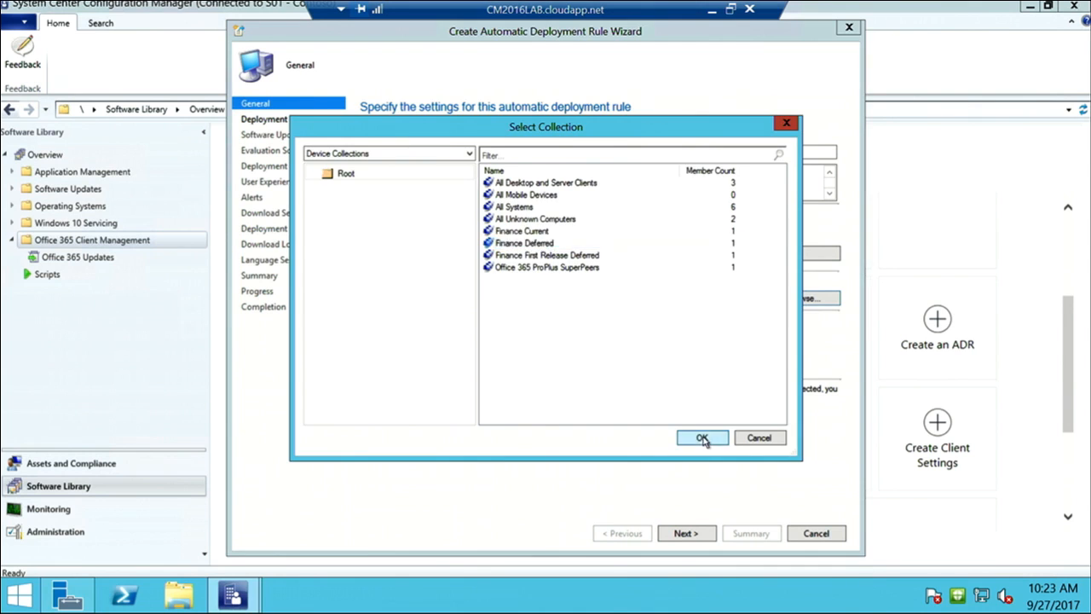
click(686, 534)
click(686, 533)
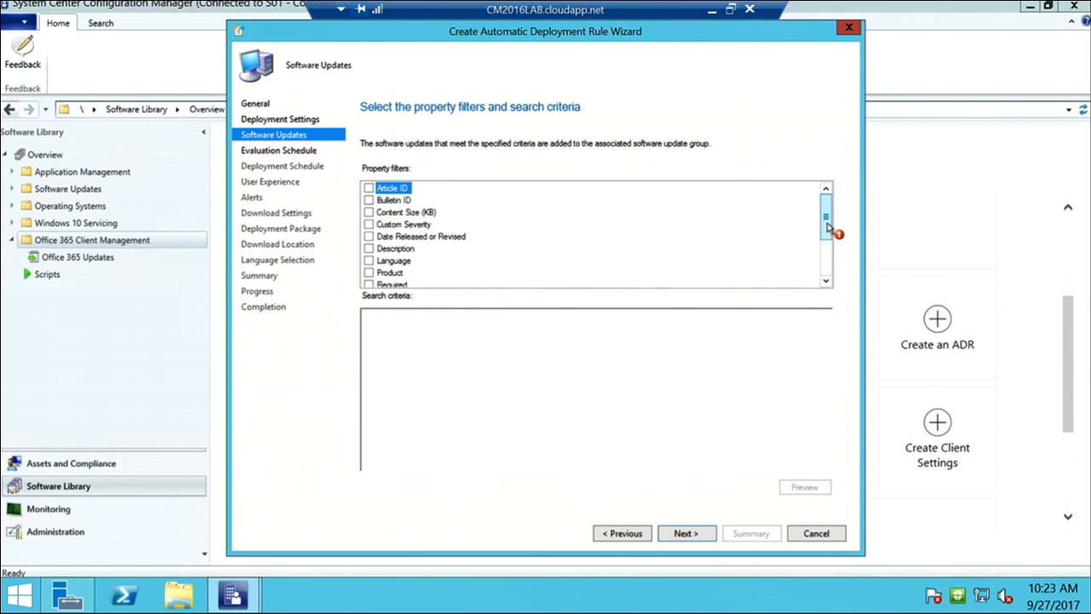
Add a Title filter for 'Semi-Annual Channel' and preview the 6 matching updates
drag(827, 226, 827, 256)
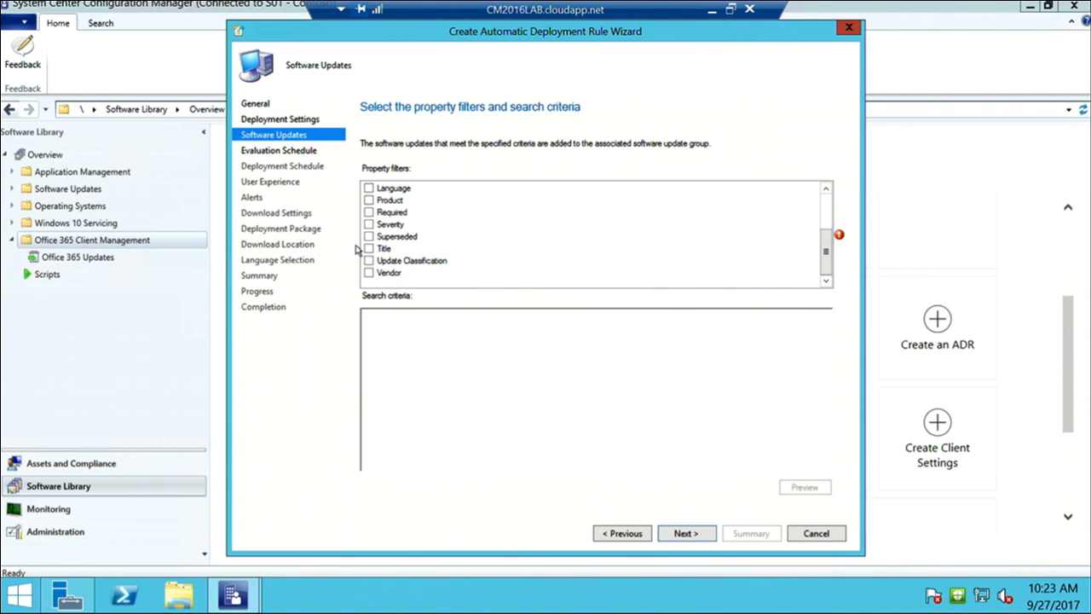
click(369, 248)
click(415, 319)
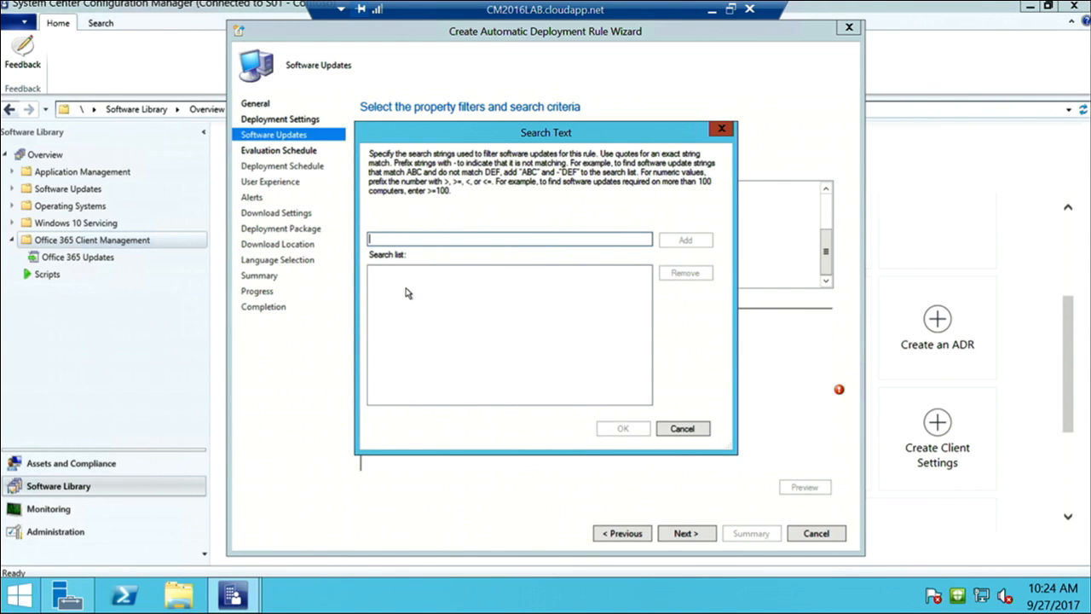
text(Sem)
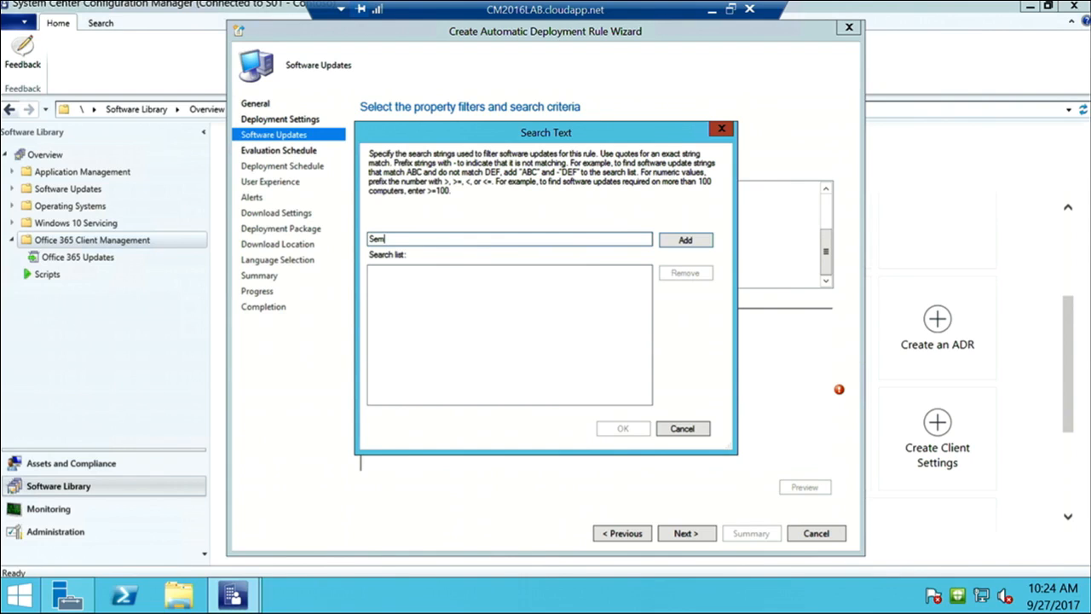
text(i-Annual Channel)
key(Return)
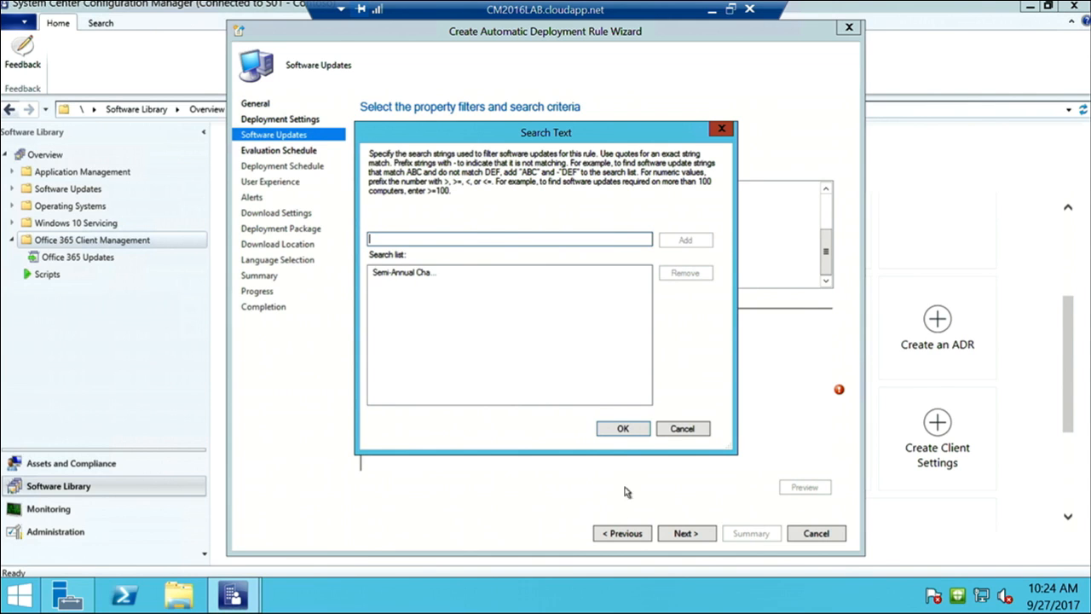
click(624, 429)
click(801, 487)
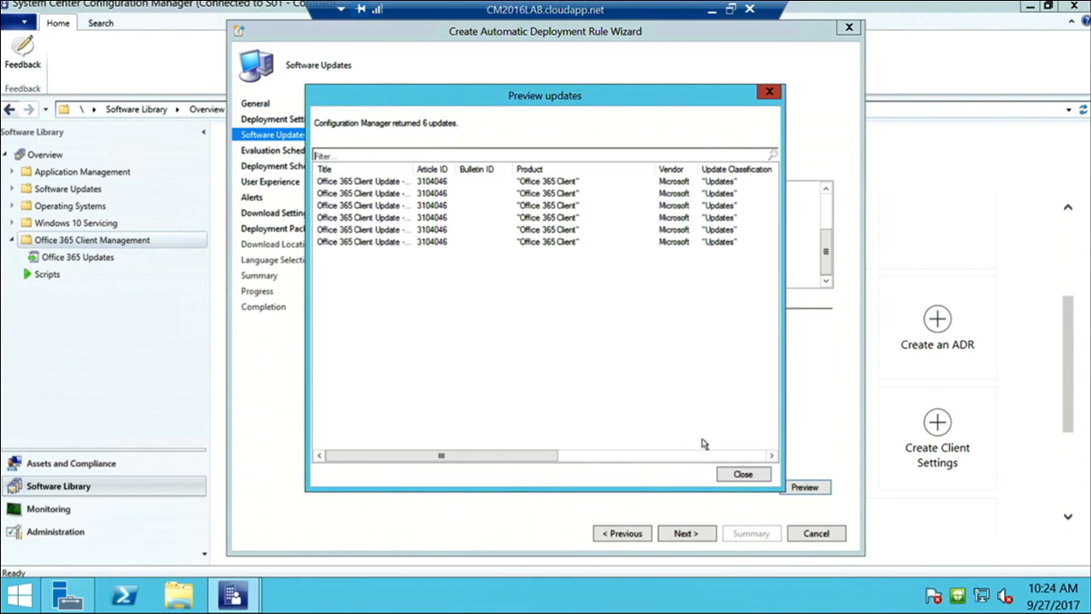
Read the full update titles in the preview, then discard the deployment rule wizard without saving
drag(409, 167, 536, 172)
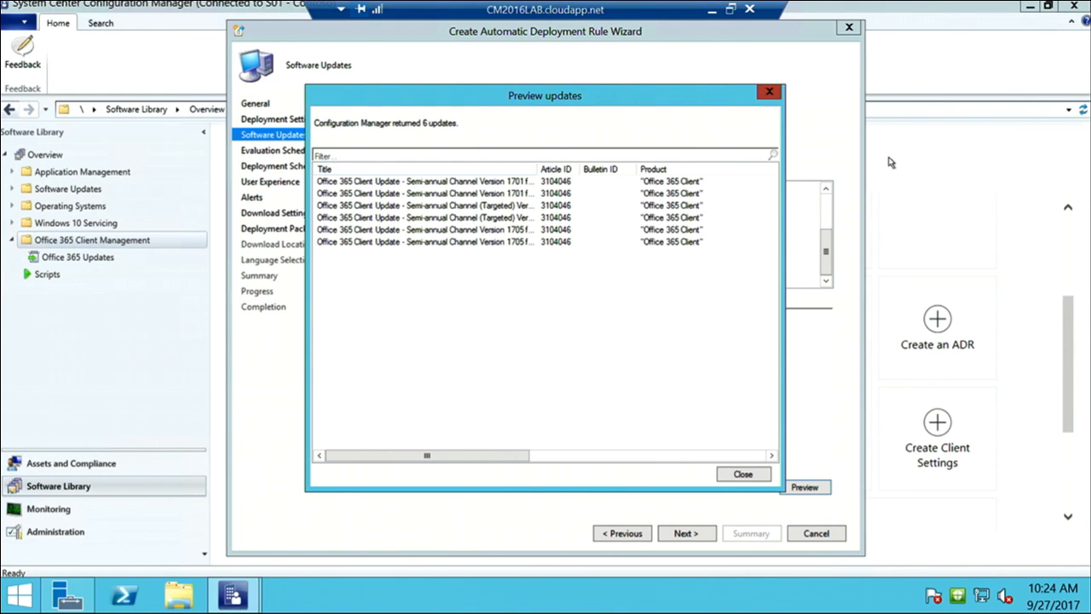
click(770, 94)
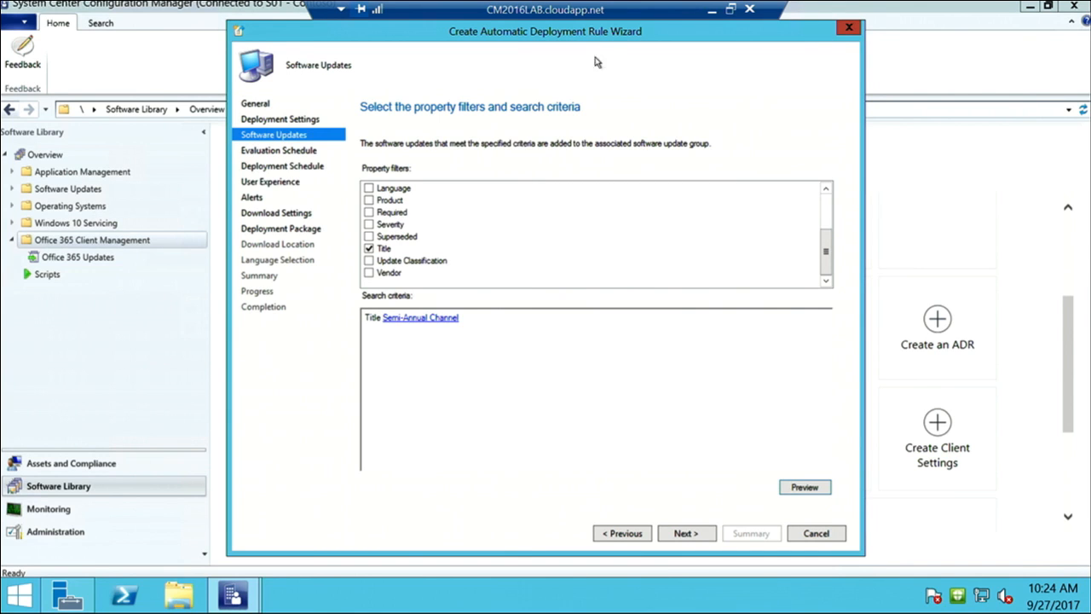
drag(599, 39, 594, 47)
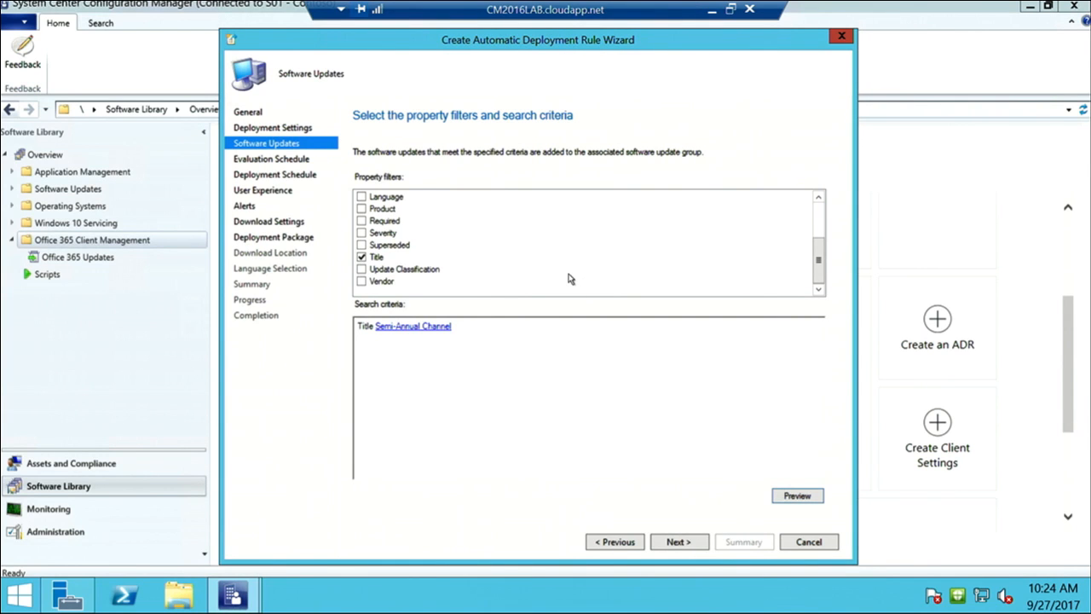
click(820, 543)
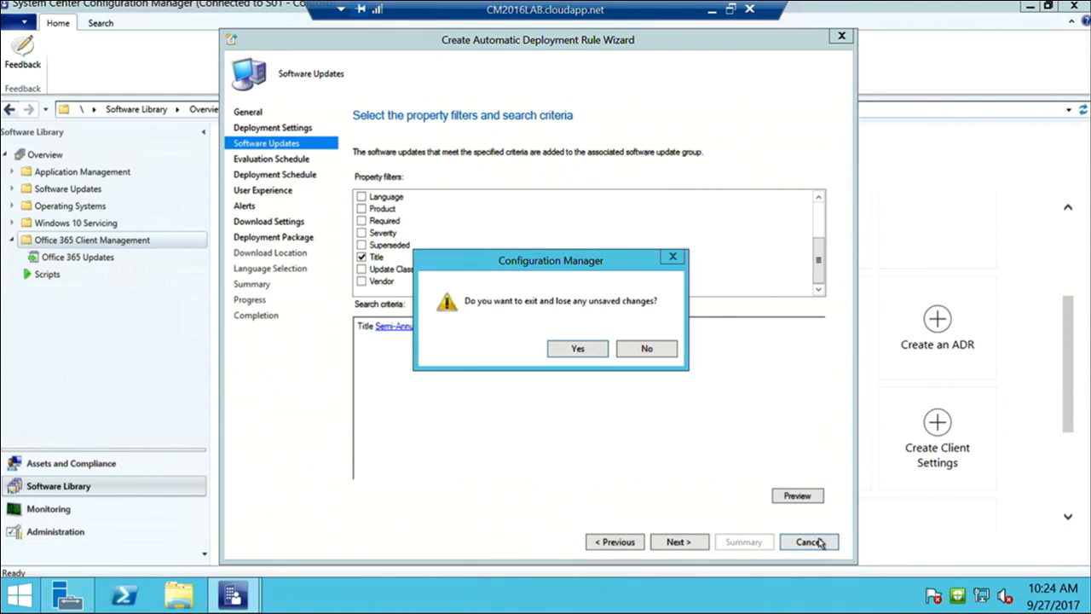
click(578, 350)
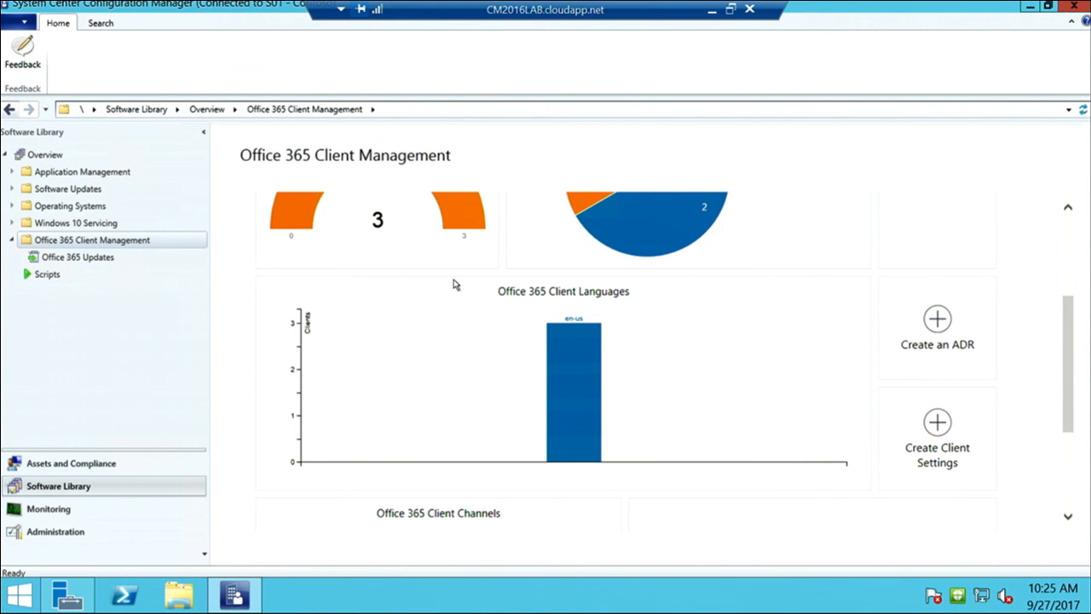
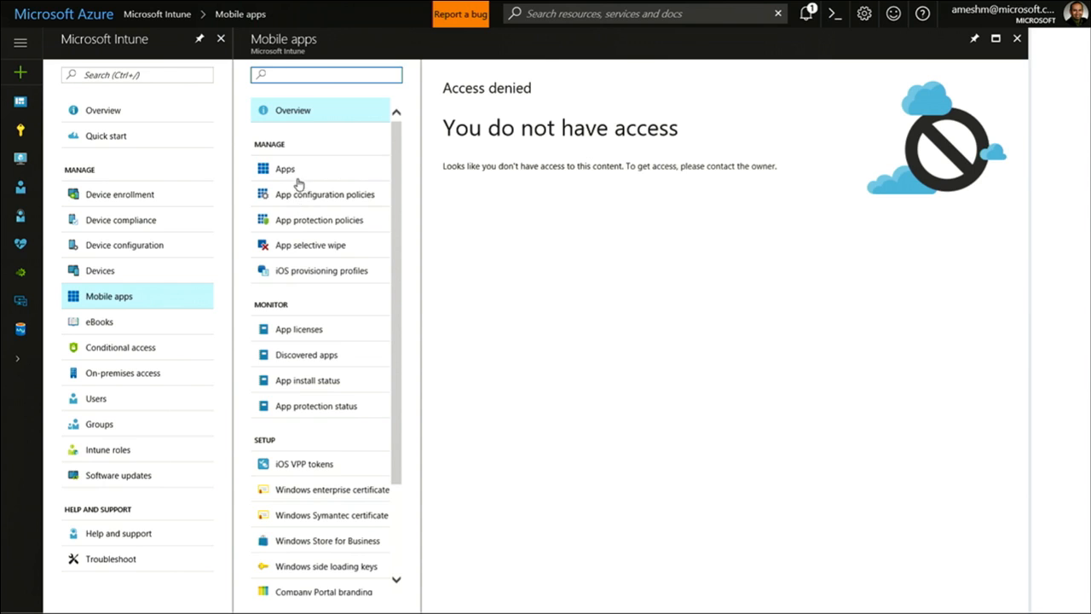
Sign out of the current account and sign back in as the tenant admin with its password
click(297, 177)
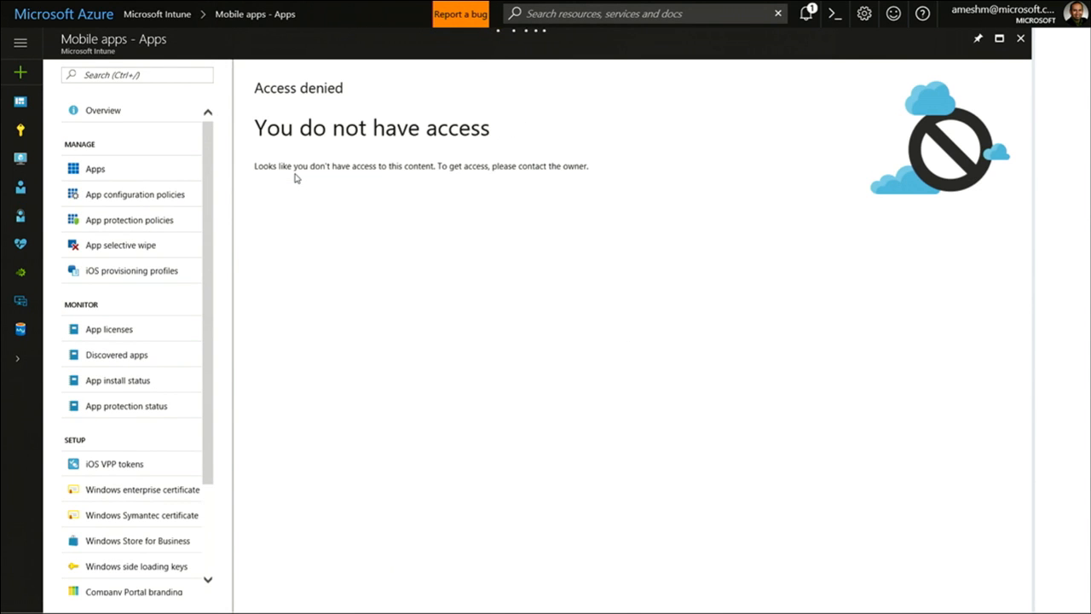
click(974, 16)
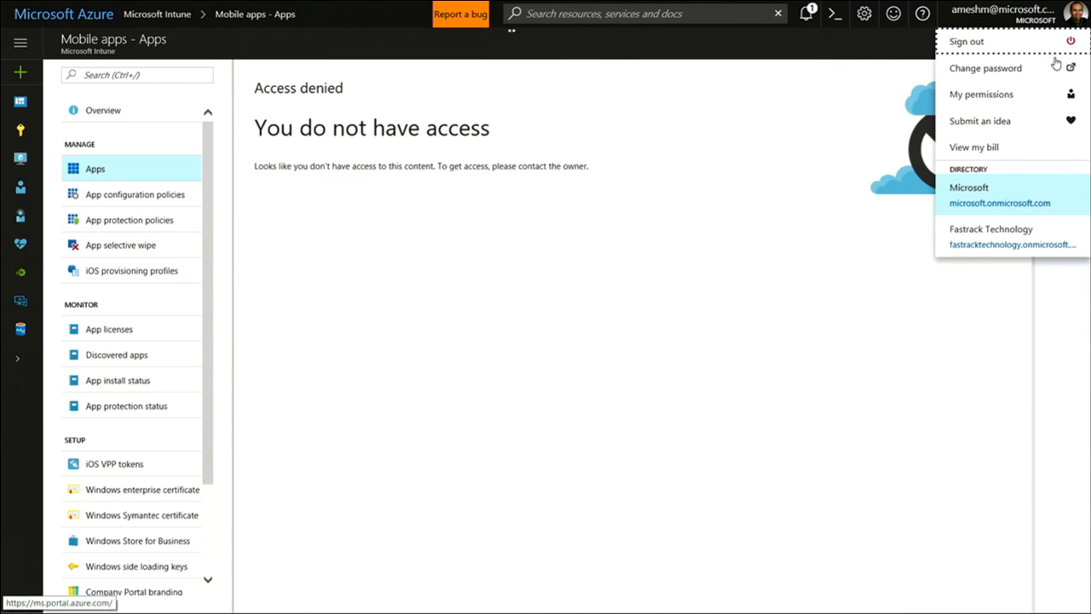
click(1026, 49)
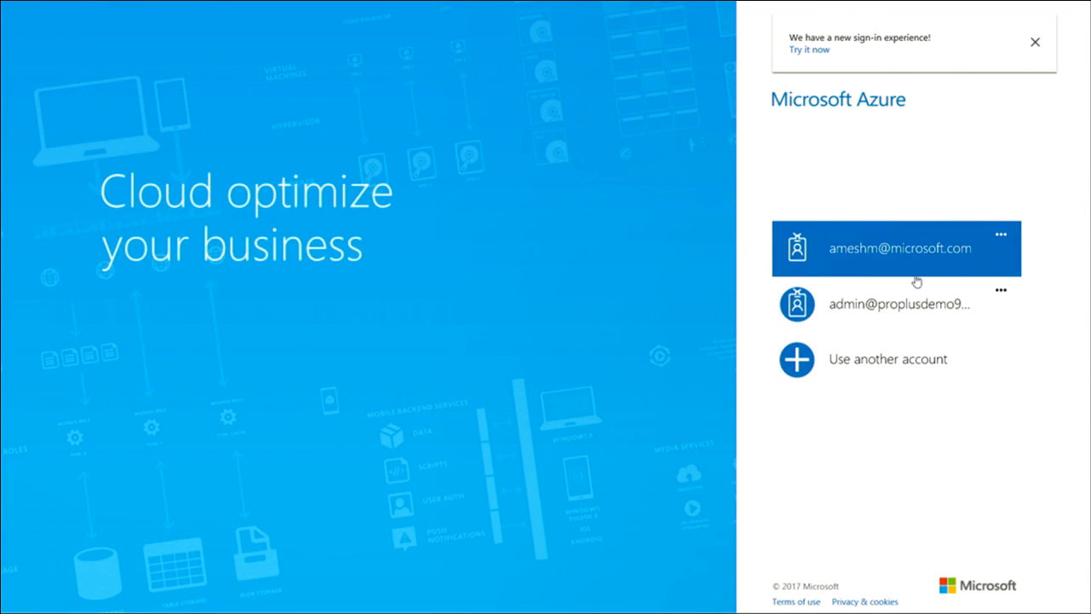
click(865, 320)
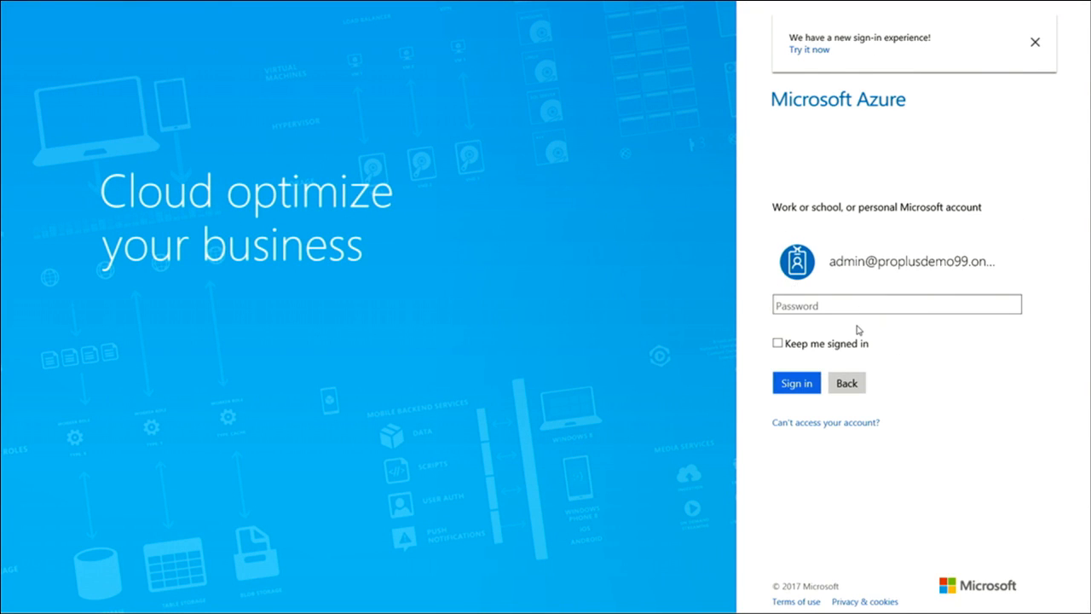
text(P•••••••)
click(804, 382)
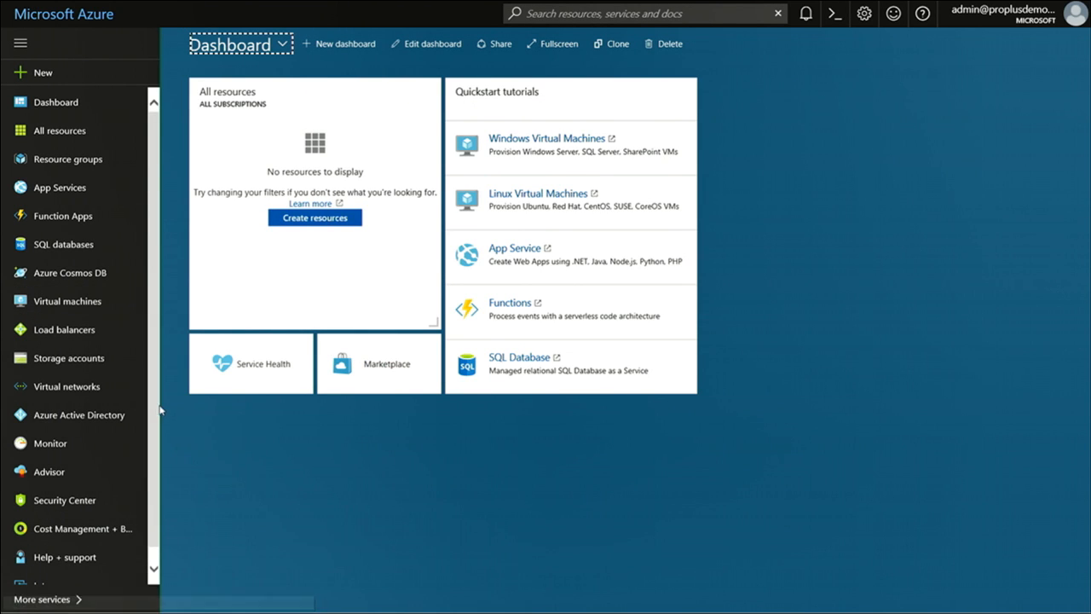
Navigate to Intune > Mobile apps > Apps and start adding a new app
scroll(153, 426, down, 1)
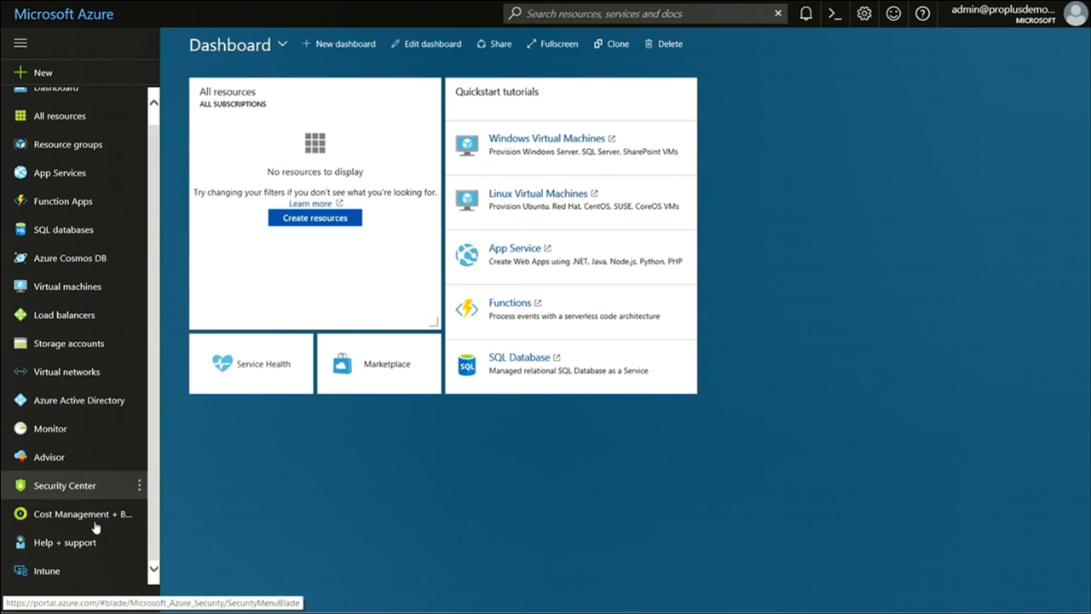
click(56, 577)
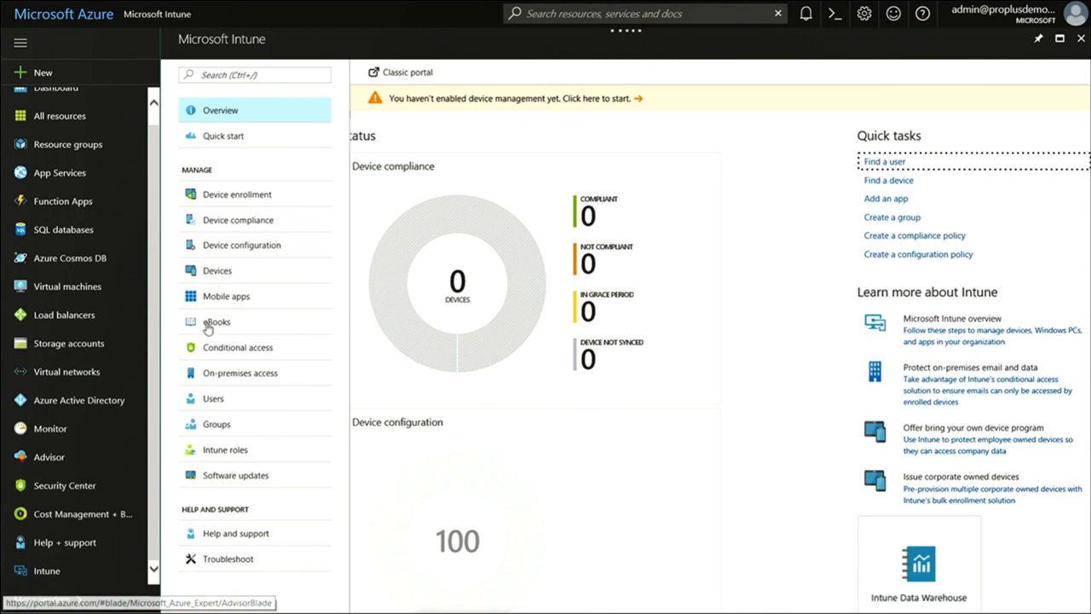
click(239, 304)
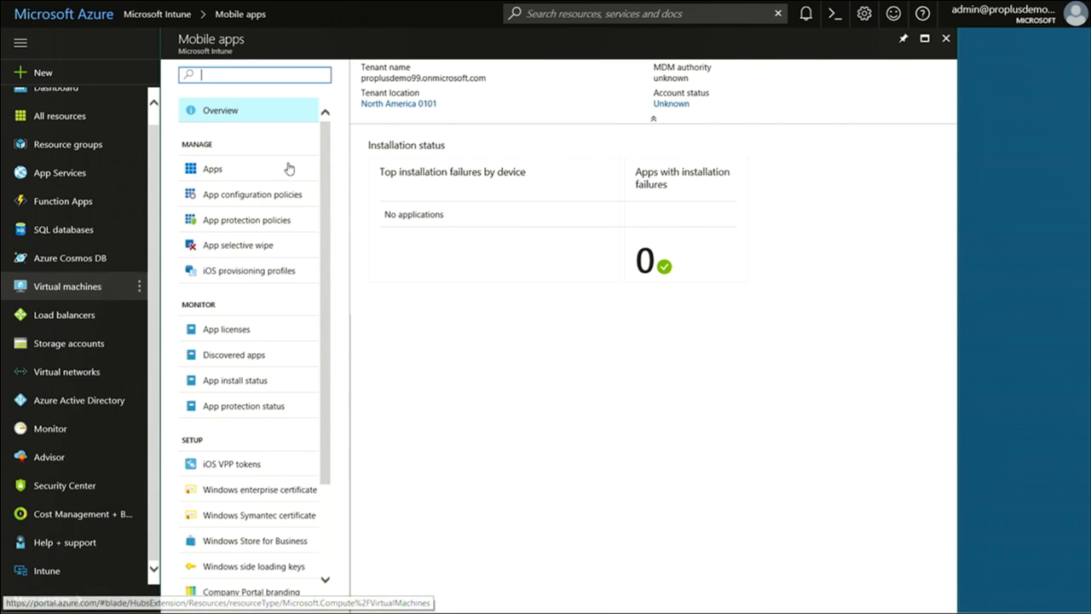
click(211, 167)
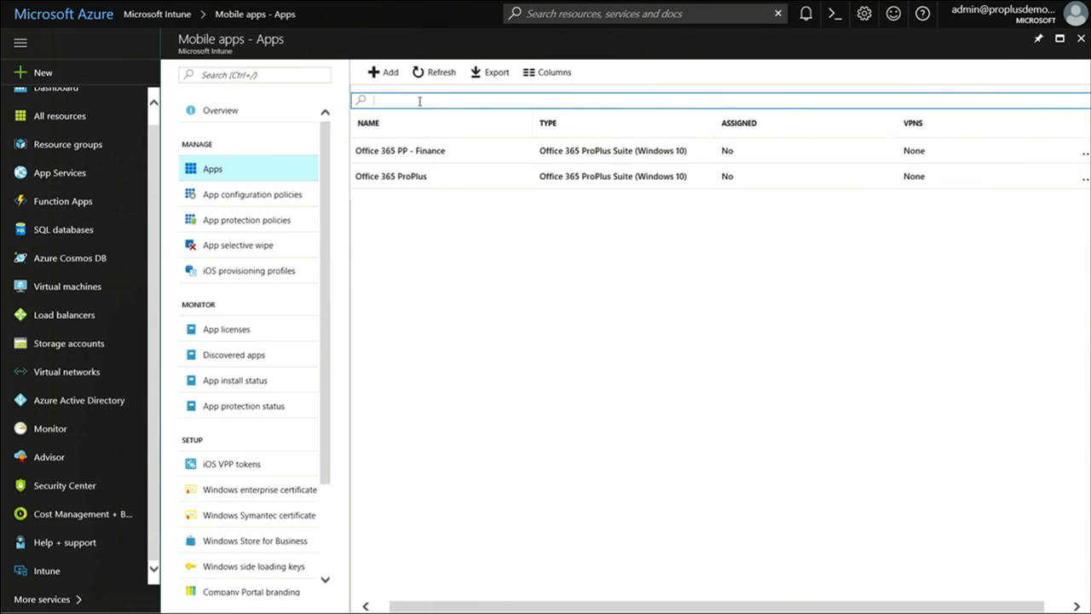
click(388, 77)
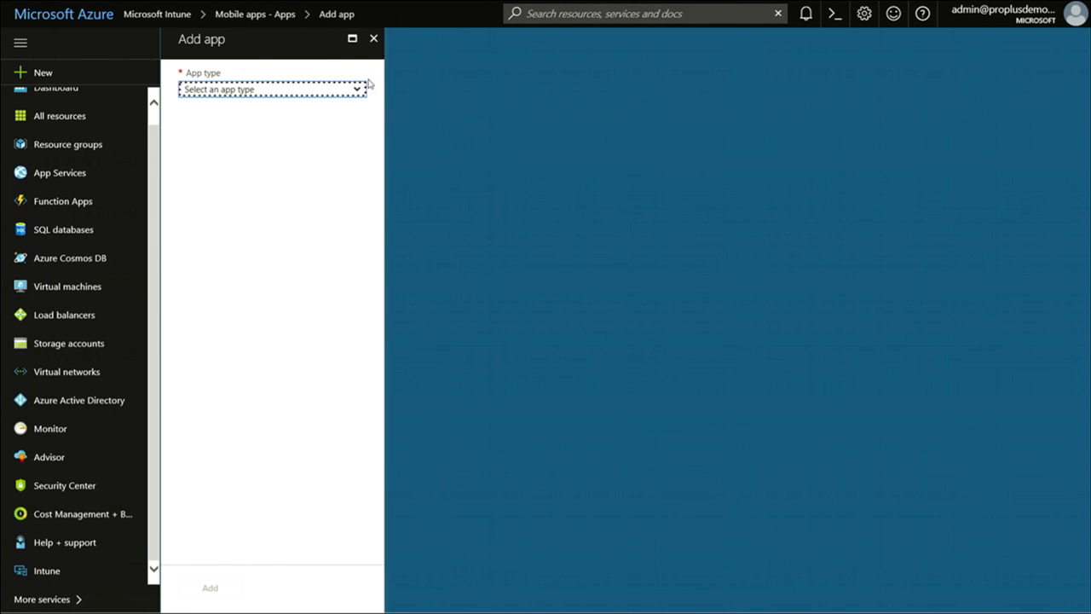
Choose the Office 365 ProPlus Suite (Windows 10) type with 8 apps, excluding Access and OneDrive (Groove)
click(320, 91)
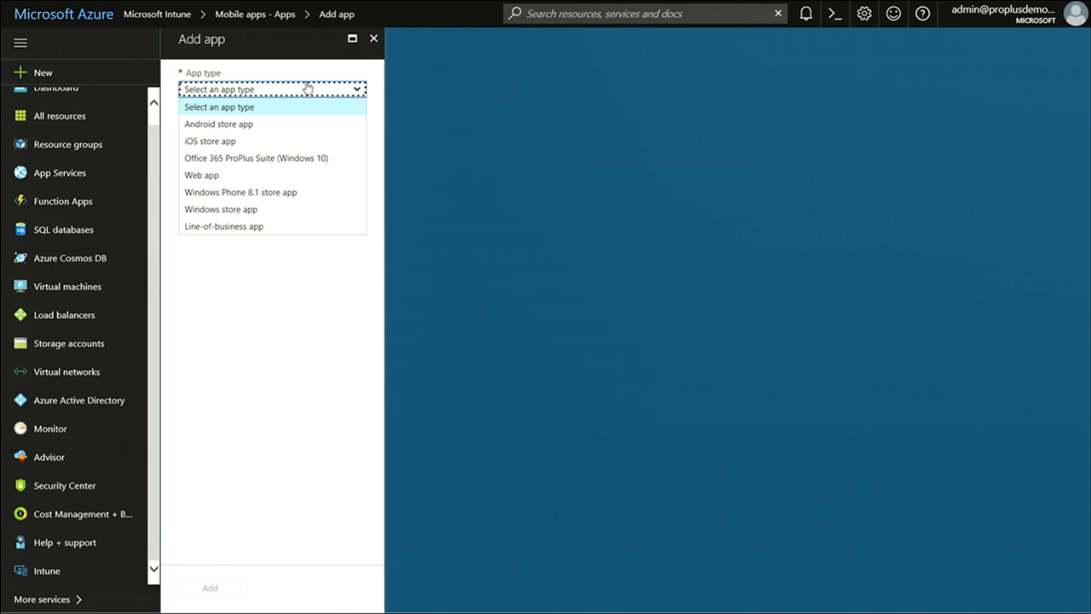
click(323, 161)
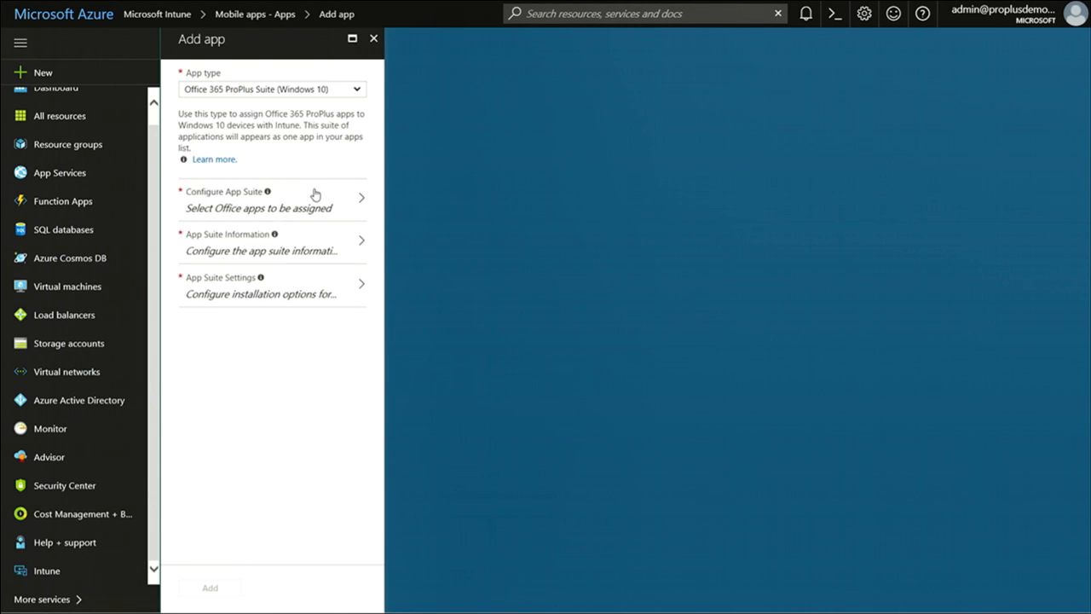
click(313, 199)
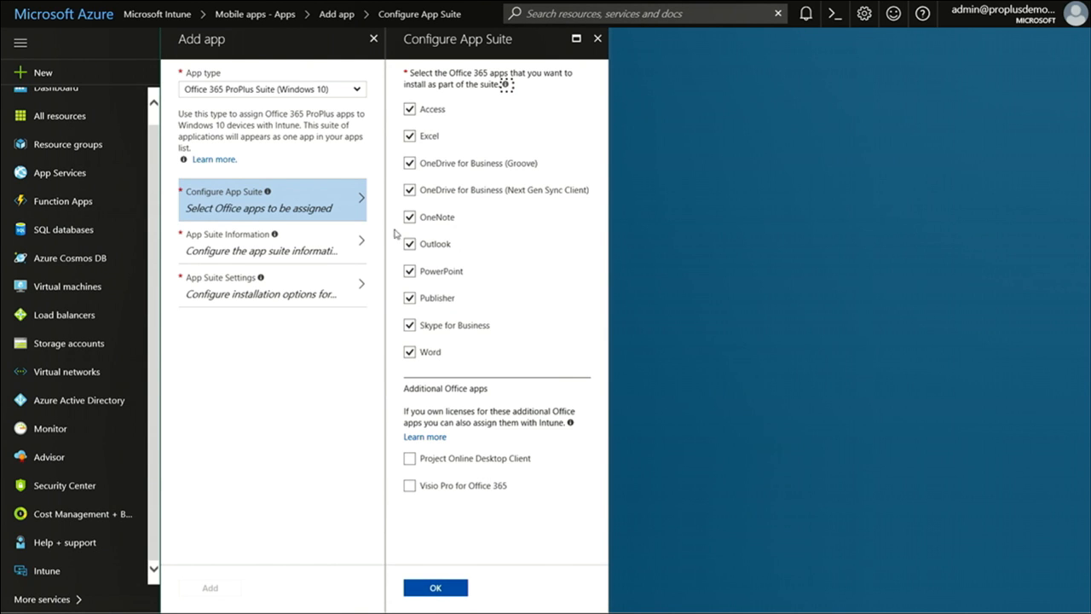
click(413, 112)
click(409, 165)
click(437, 588)
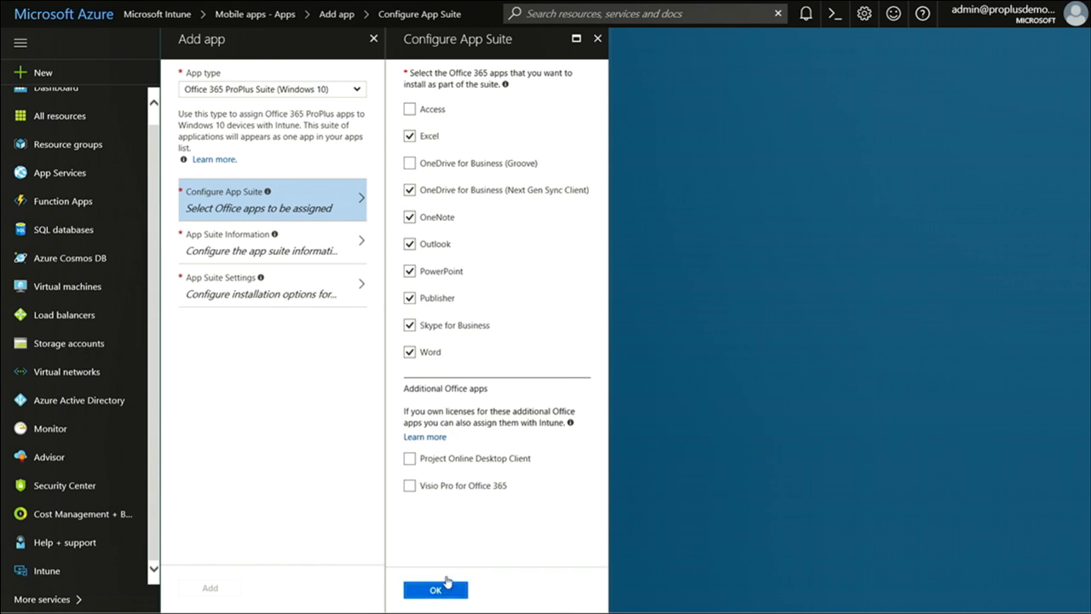
click(292, 251)
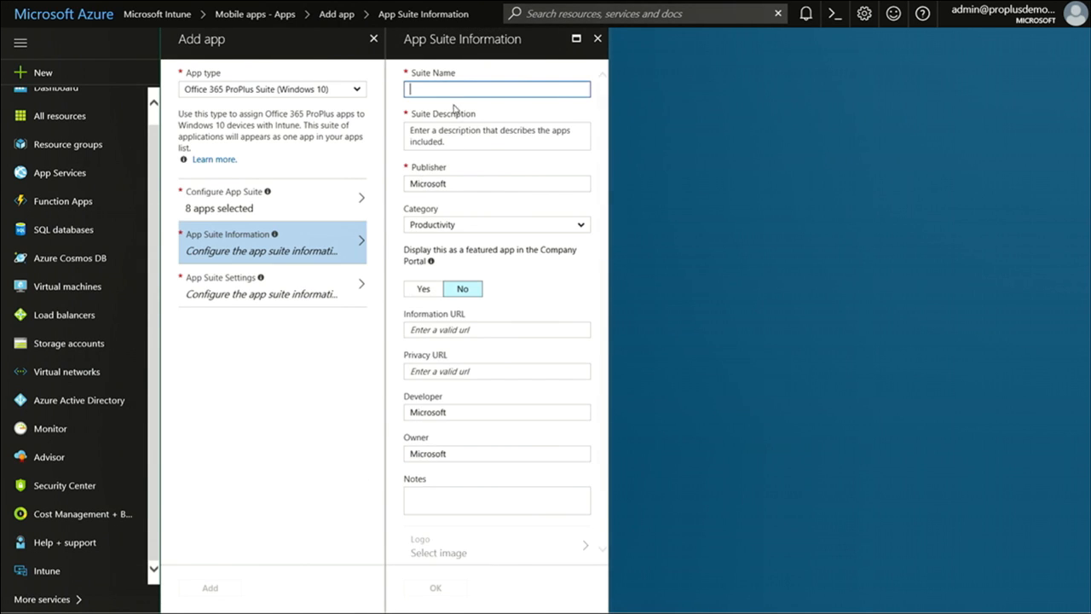
Enter suite name 'ProPlus - Finance' and description 'test', then save the suite information
click(452, 90)
text(P)
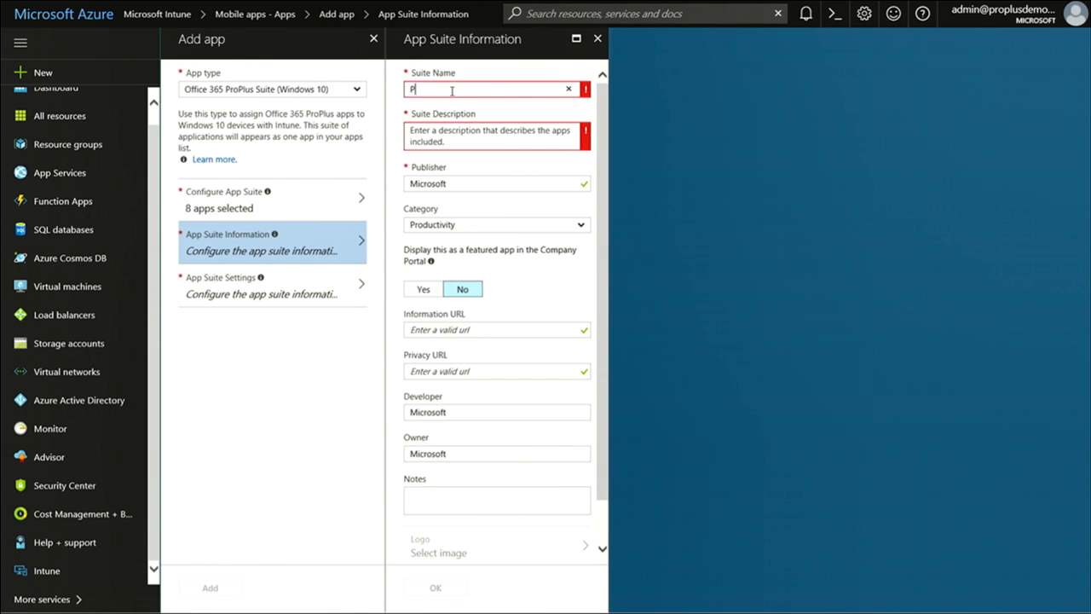
text(roPlus - )
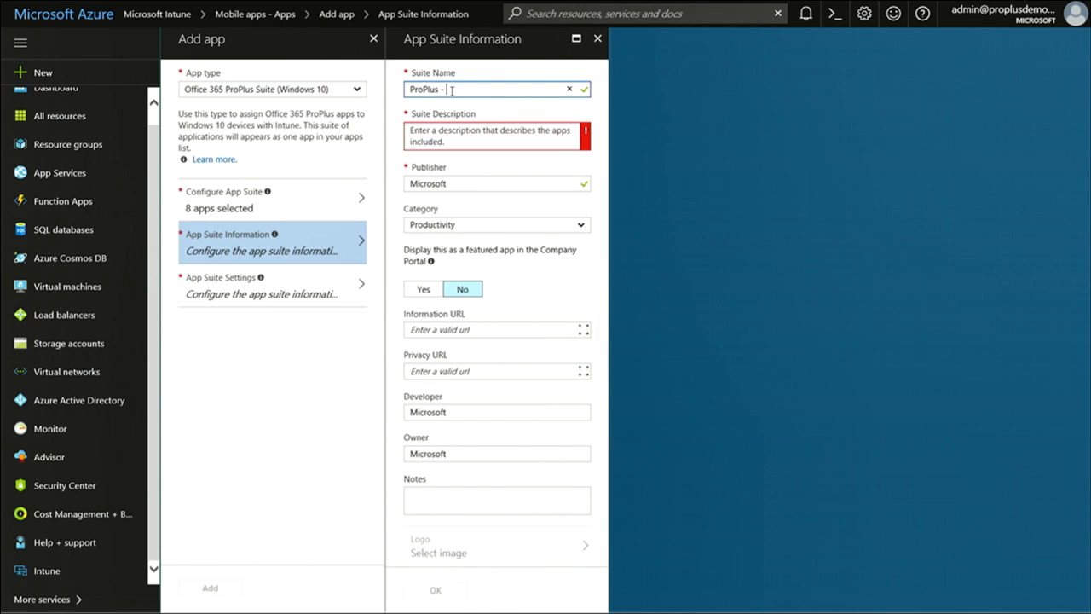
text(Finance)
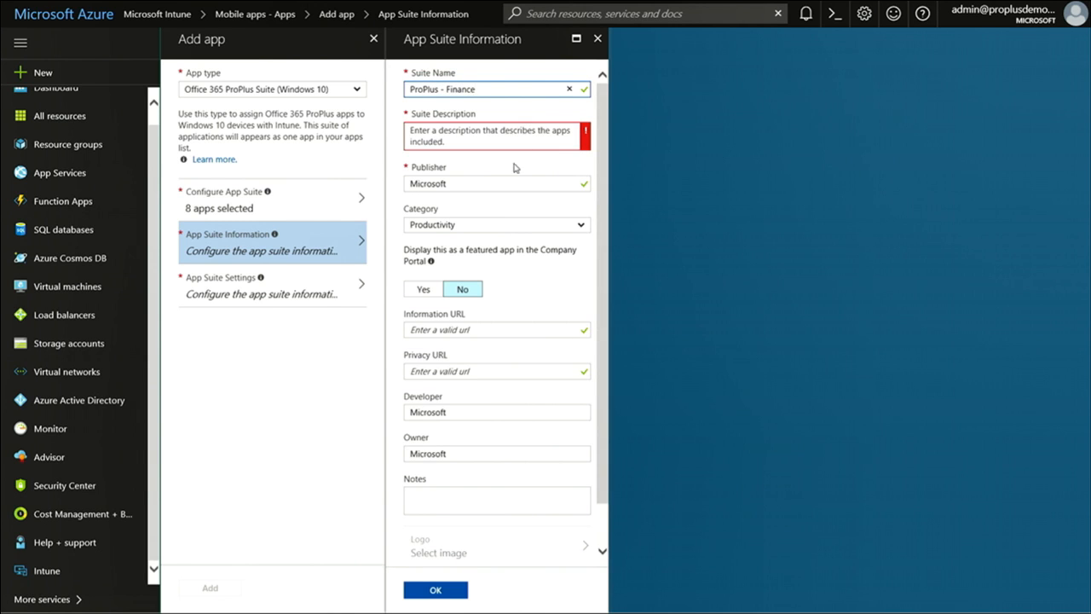
click(463, 291)
click(436, 591)
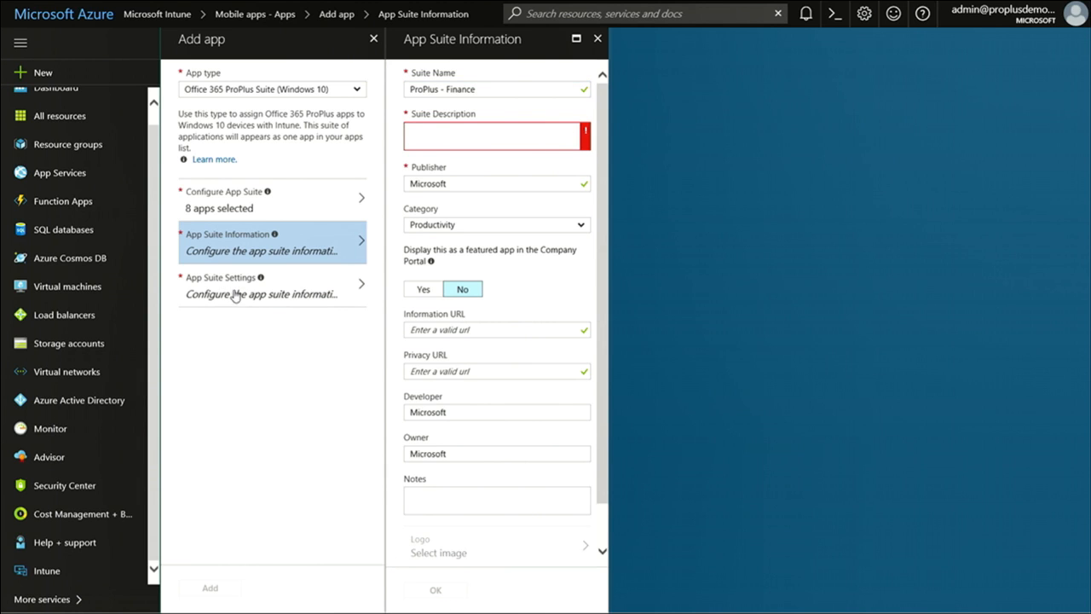
text(test)
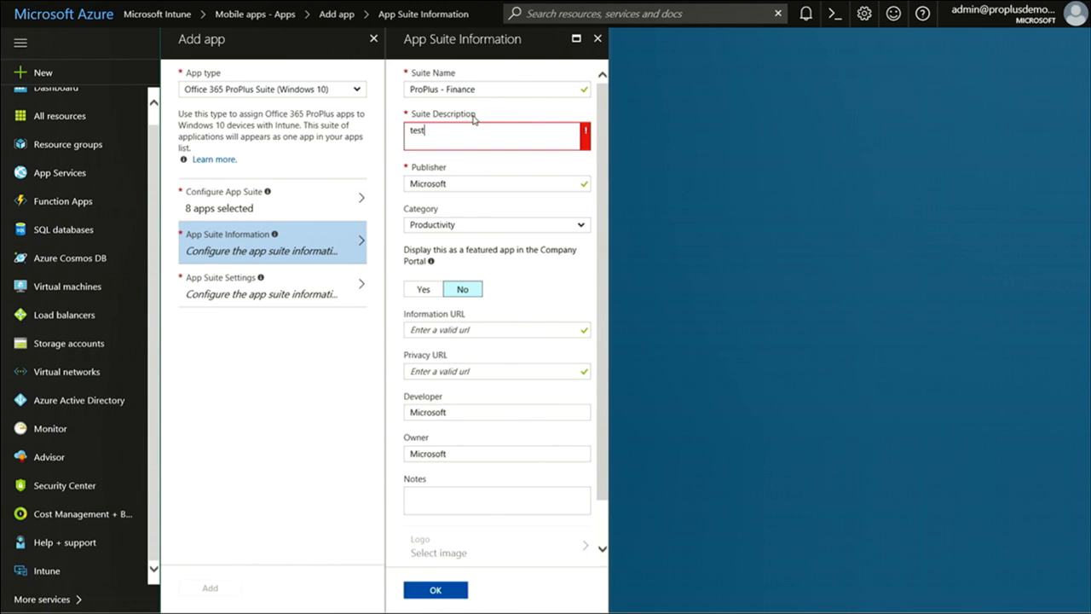
click(439, 597)
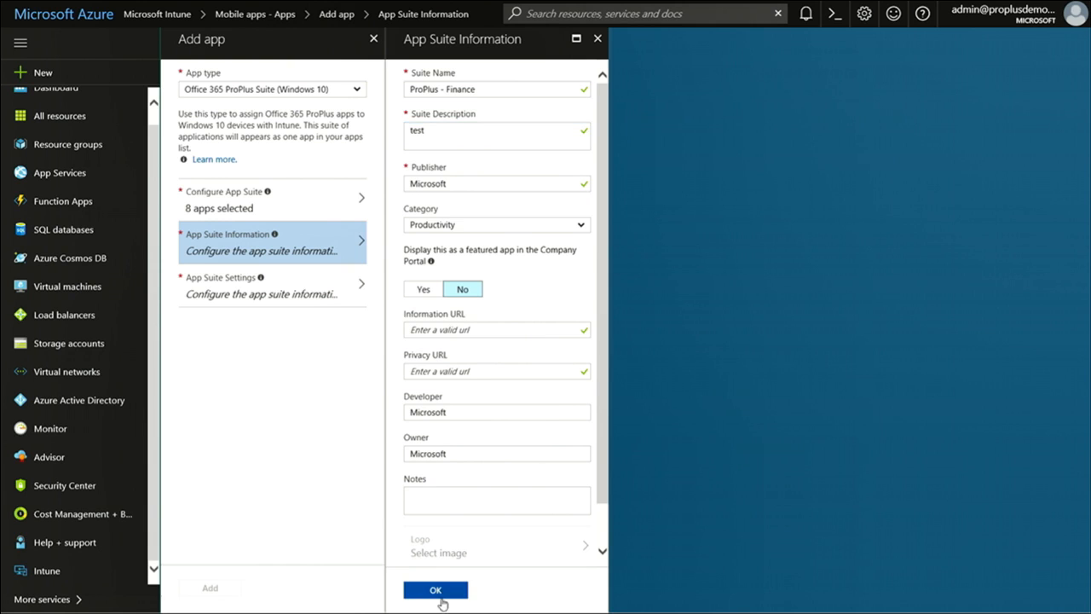
click(281, 290)
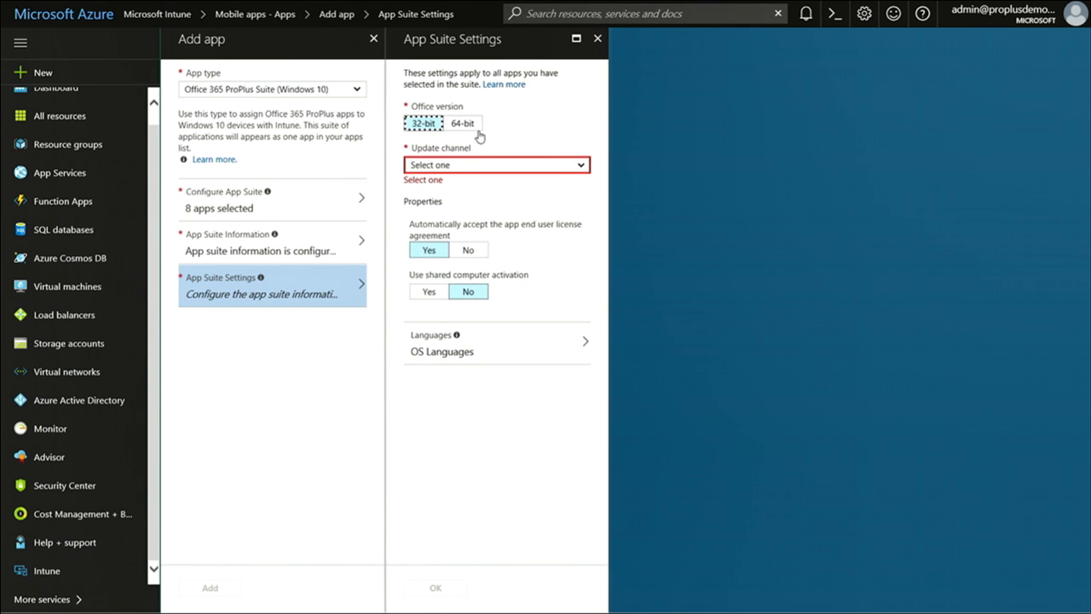
Set Office to 64-bit on the Semi-Annual update channel
click(464, 126)
click(473, 171)
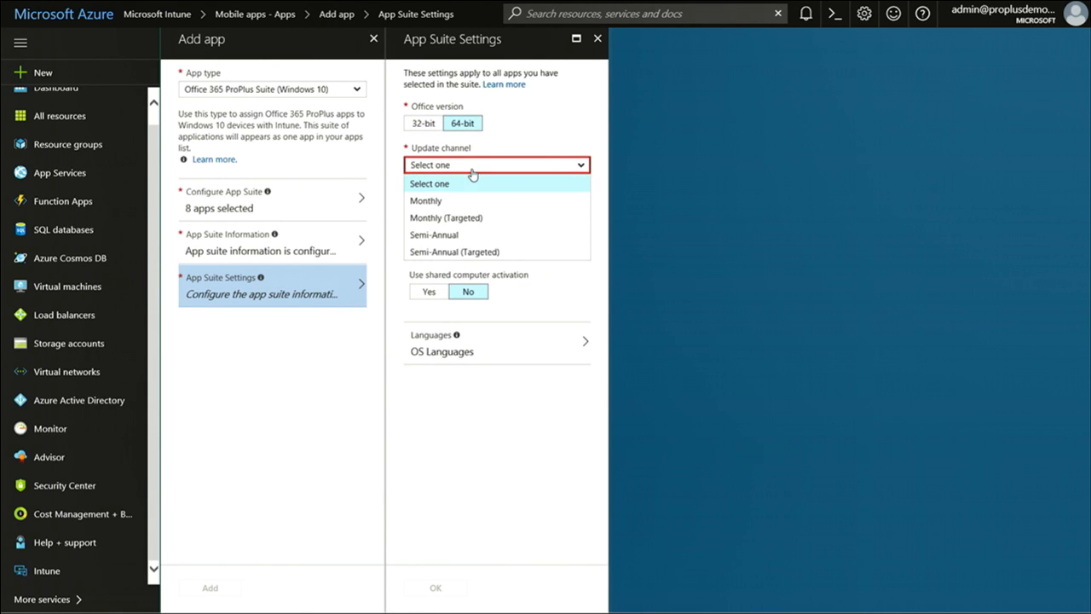
click(477, 235)
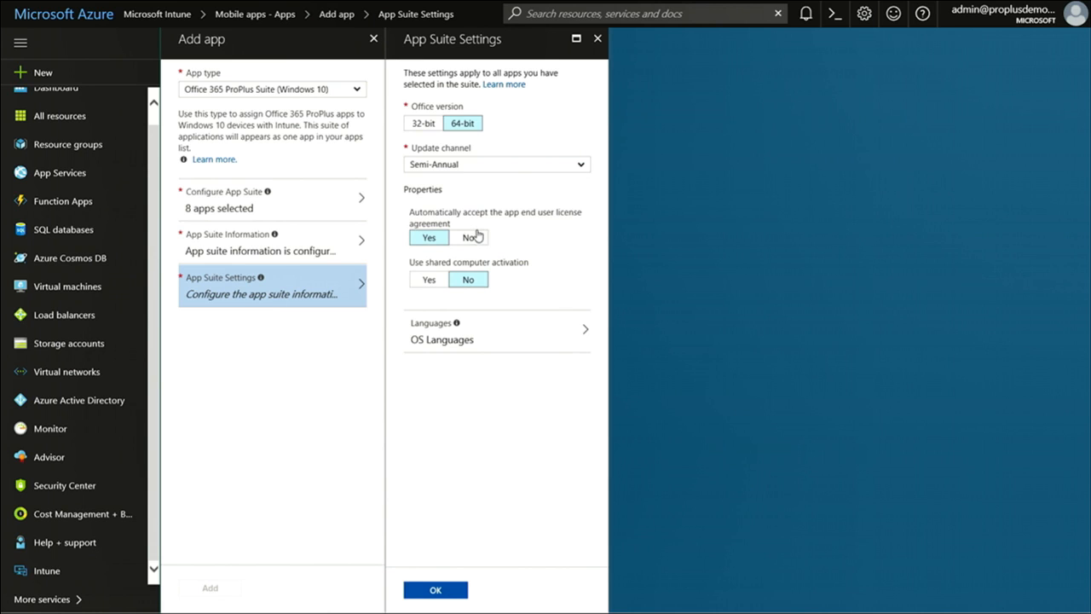
click(431, 237)
Add English and Finnish to the installed languages and confirm the suite settings
click(498, 339)
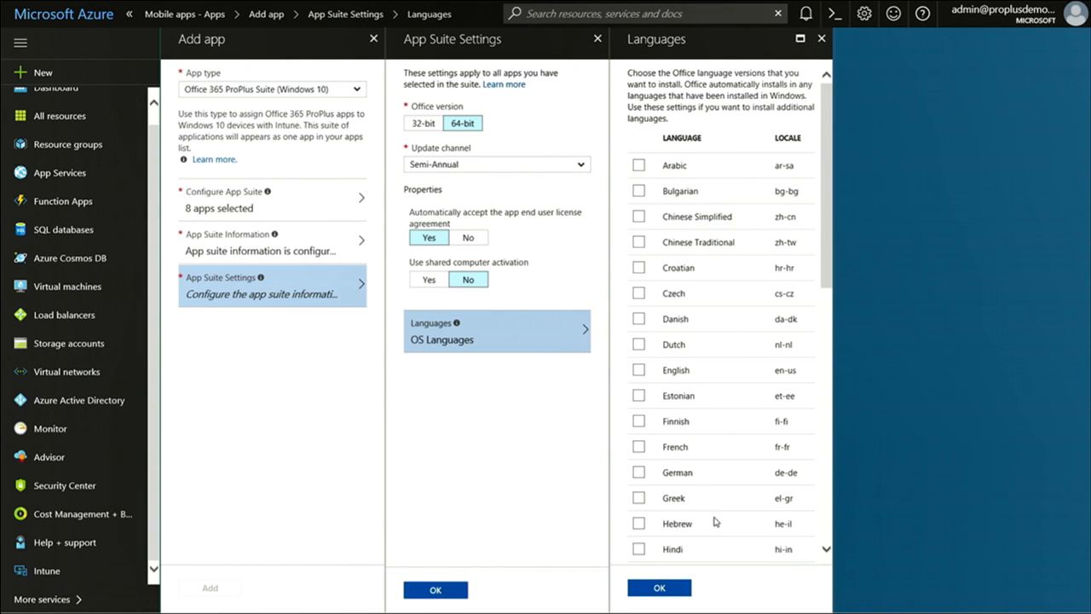
click(639, 370)
click(640, 421)
click(435, 590)
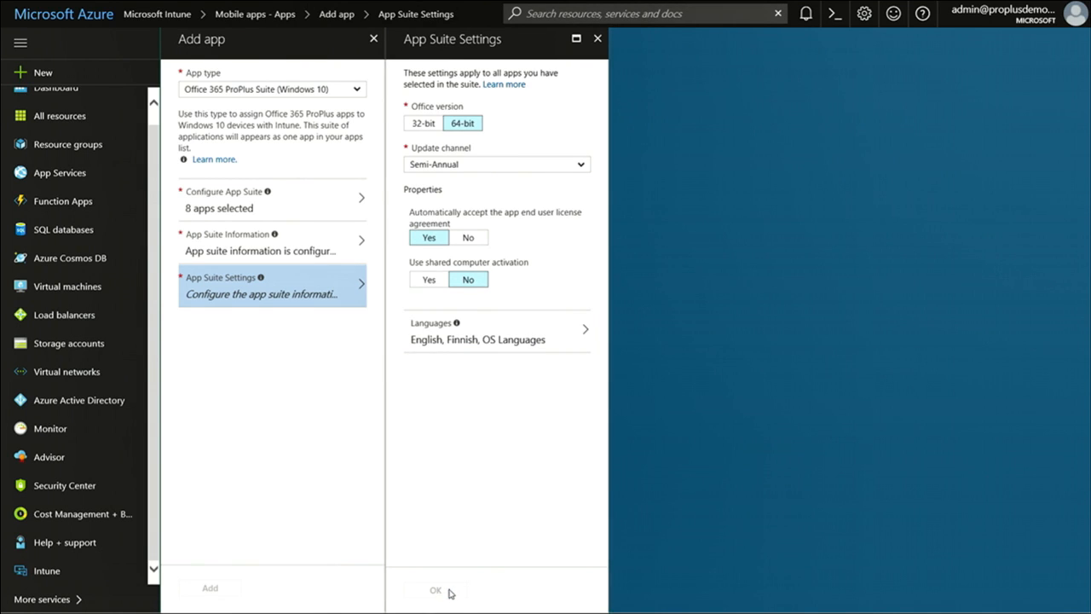
click(436, 590)
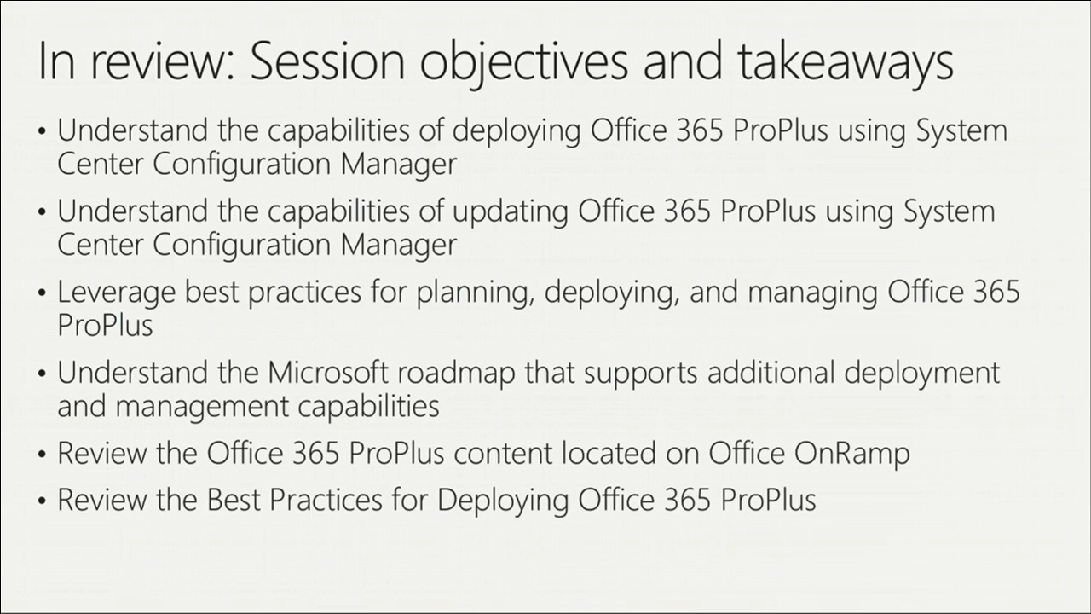
Page forward four slides: resources, Ignite 2017 deployment sessions schedule, Q&A, then evaluation
key(Right)
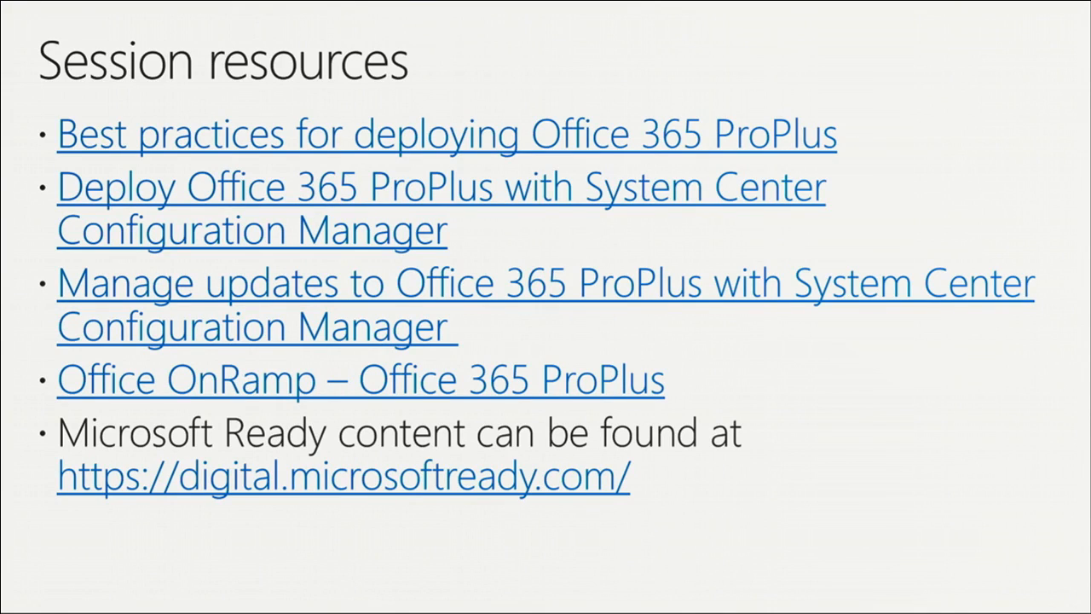
key(Right)
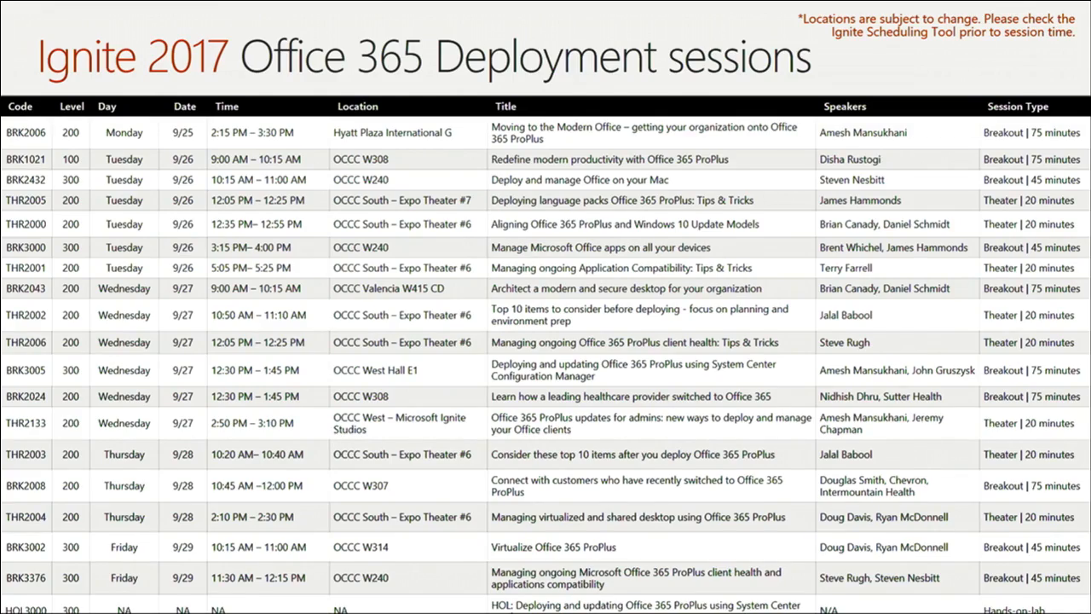
key(Right)
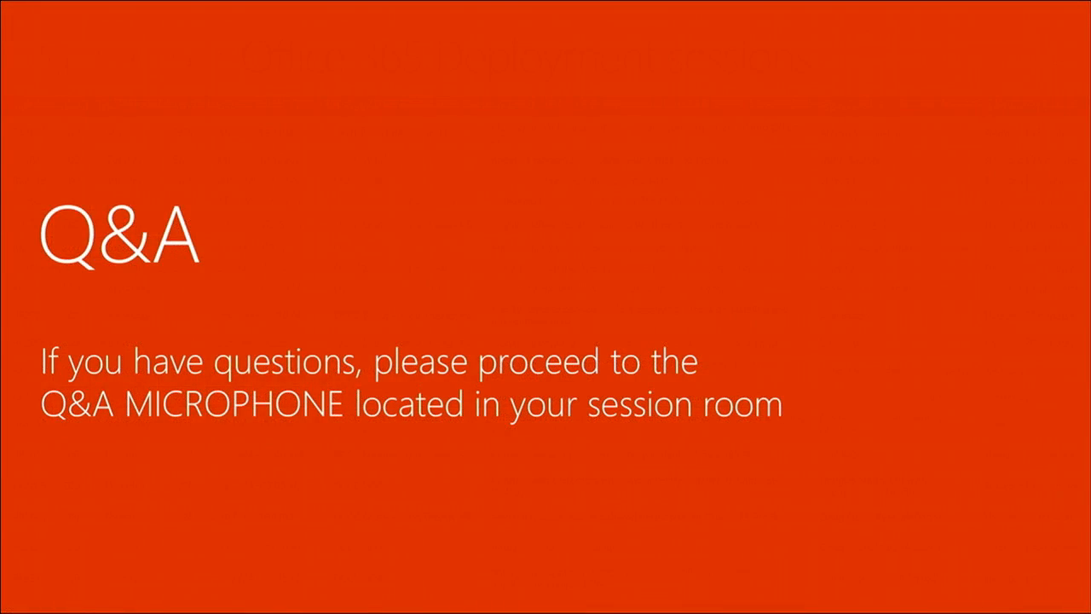
key(Right)
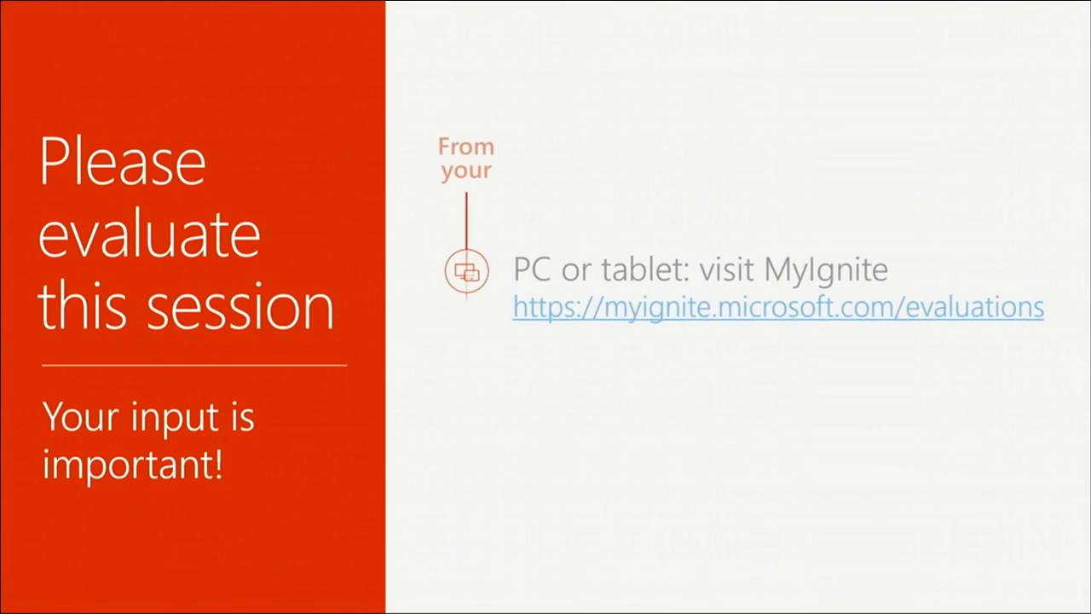